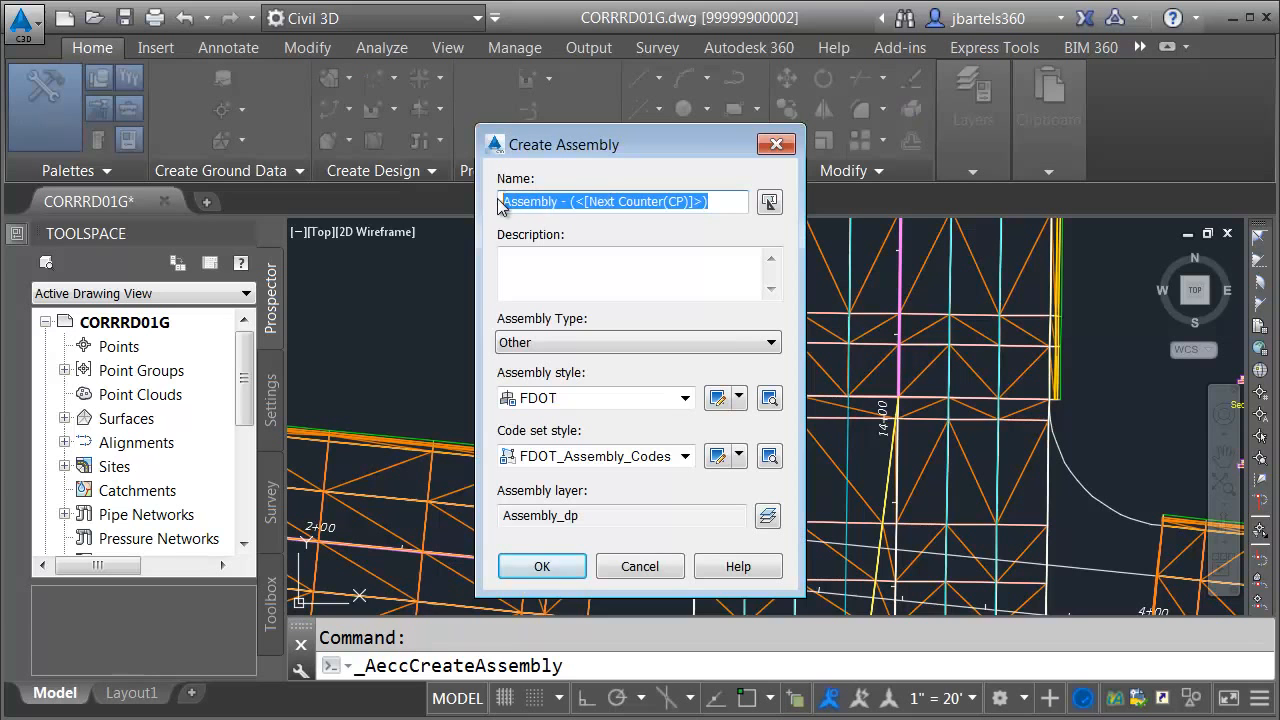
Create an assembly named Curb Returns and place it in the open area beside the northwest curb return
{"action": "type", "text": "Curb Returns"}
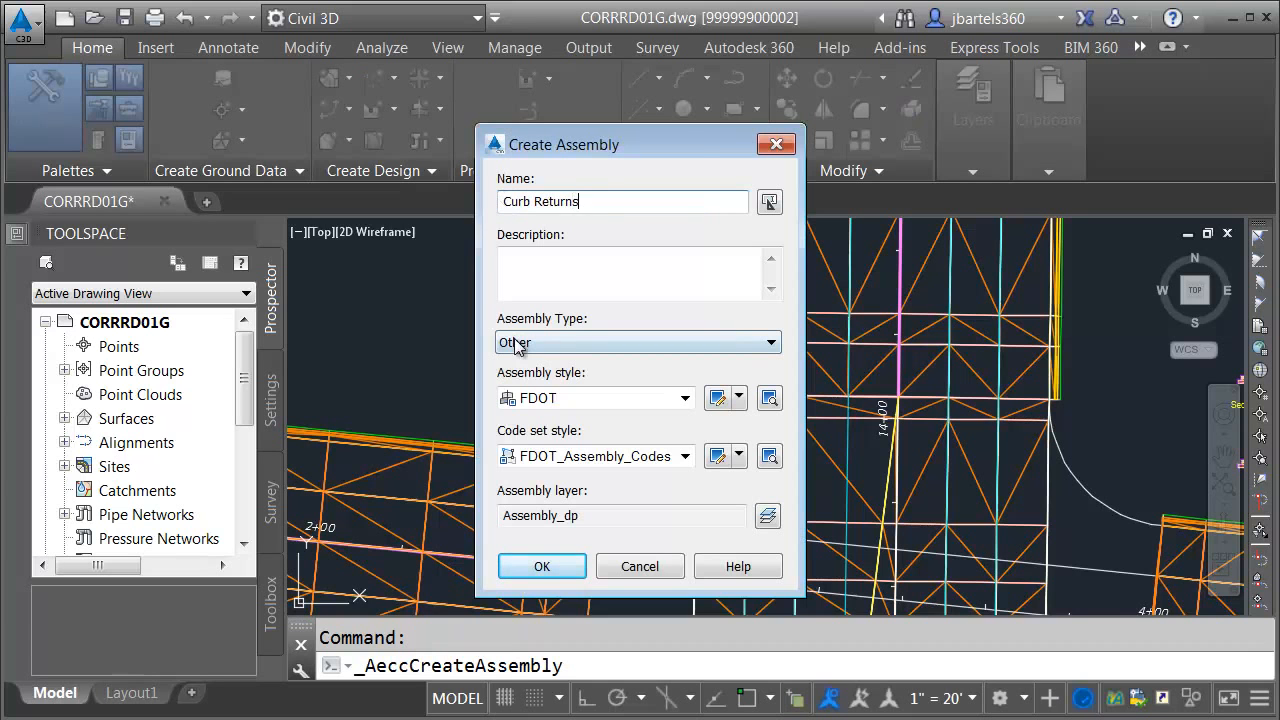
{"action": "left_click", "coordinate": [541, 566]}
{"action": "left_click", "coordinate": [553, 420]}
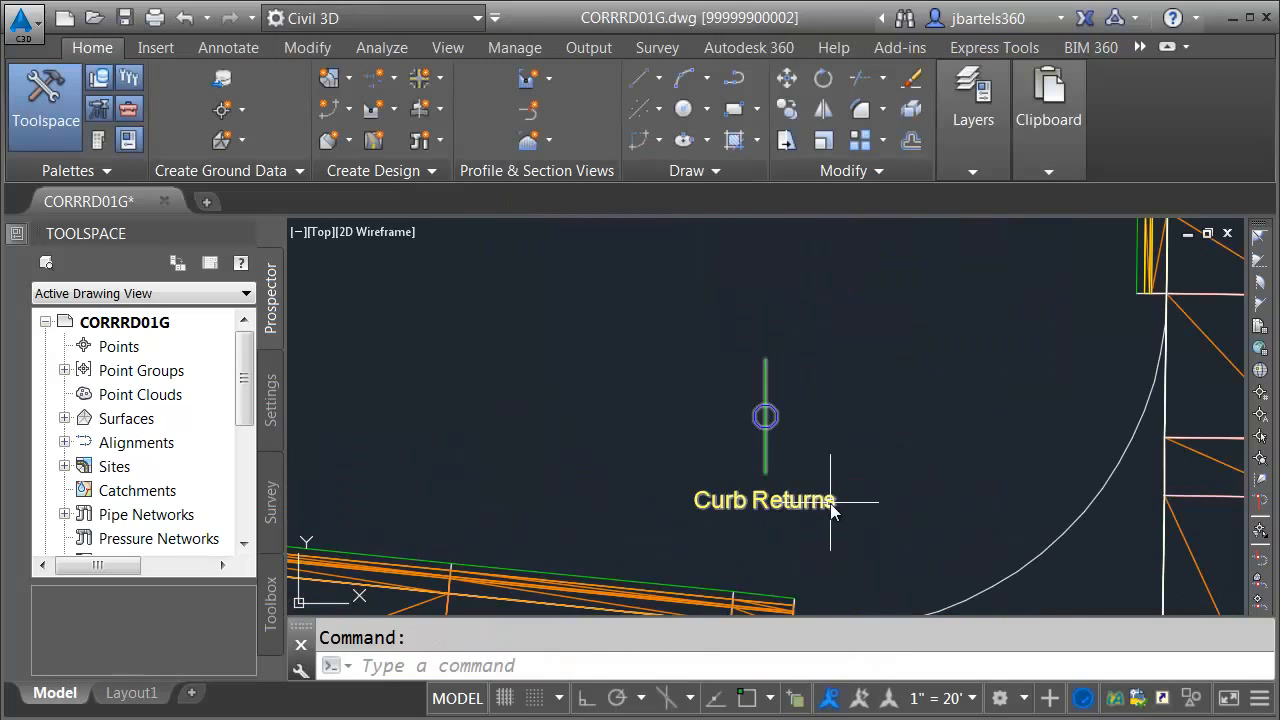
Show the subassembly tool palettes for the Curb Returns assembly and load the FDOT Subassemblies set
{"action": "mouse_move", "coordinate": [863, 503]}
{"action": "middle_mouse_down"}
{"action": "mouse_move", "coordinate": [743, 449]}
{"action": "mouse_move", "coordinate": [639, 437]}
{"action": "middle_mouse_up"}
{"action": "left_click", "coordinate": [569, 297]}
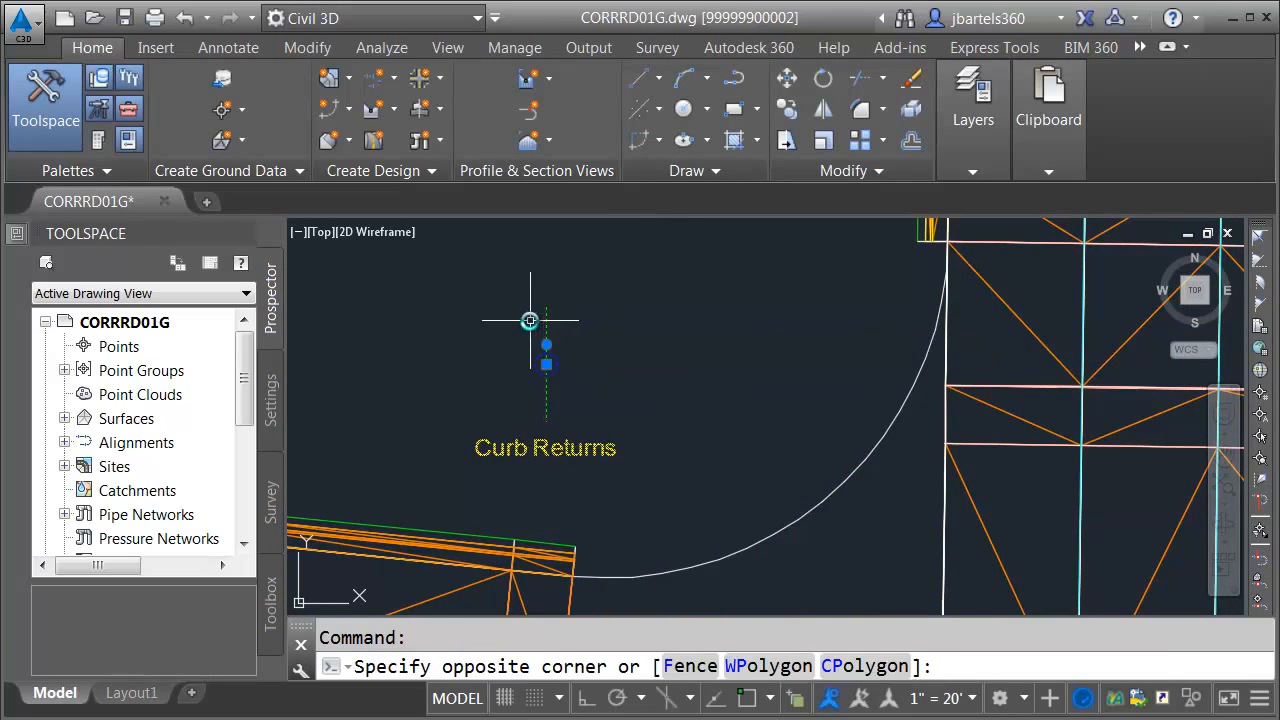
{"action": "left_click", "coordinate": [529, 320]}
{"action": "left_click", "coordinate": [920, 78]}
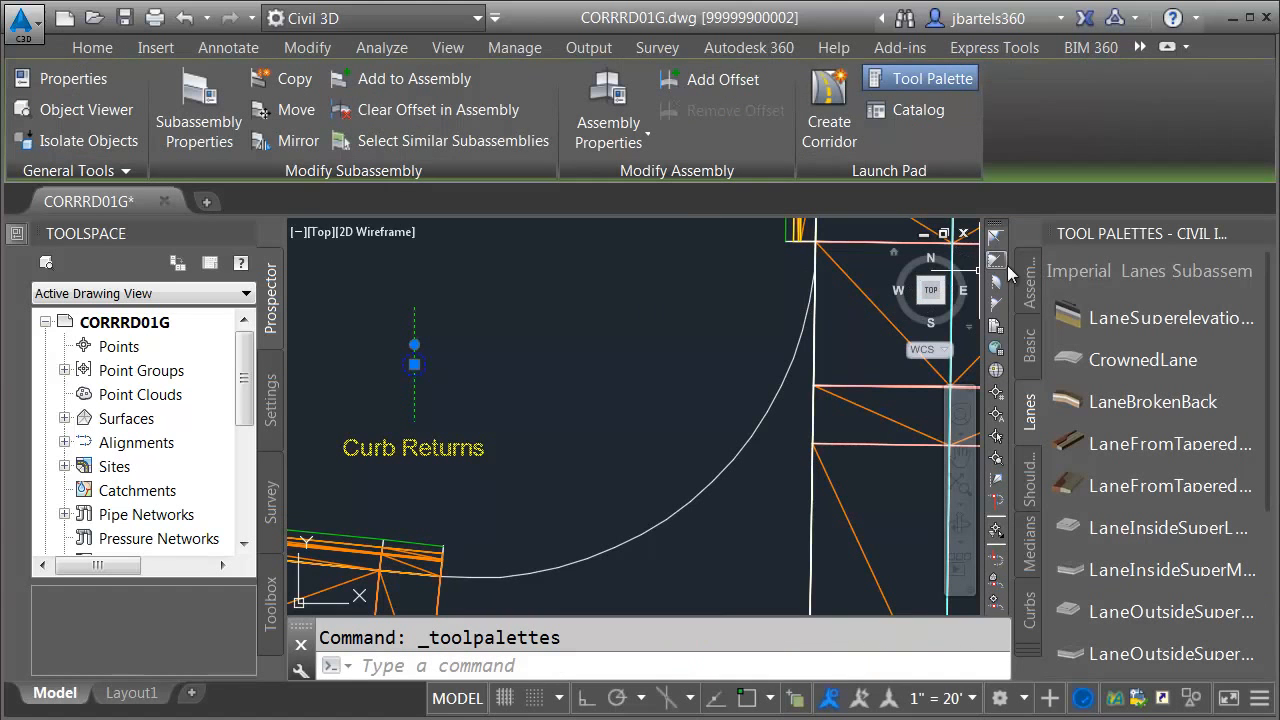
{"action": "right_click", "coordinate": [1069, 236]}
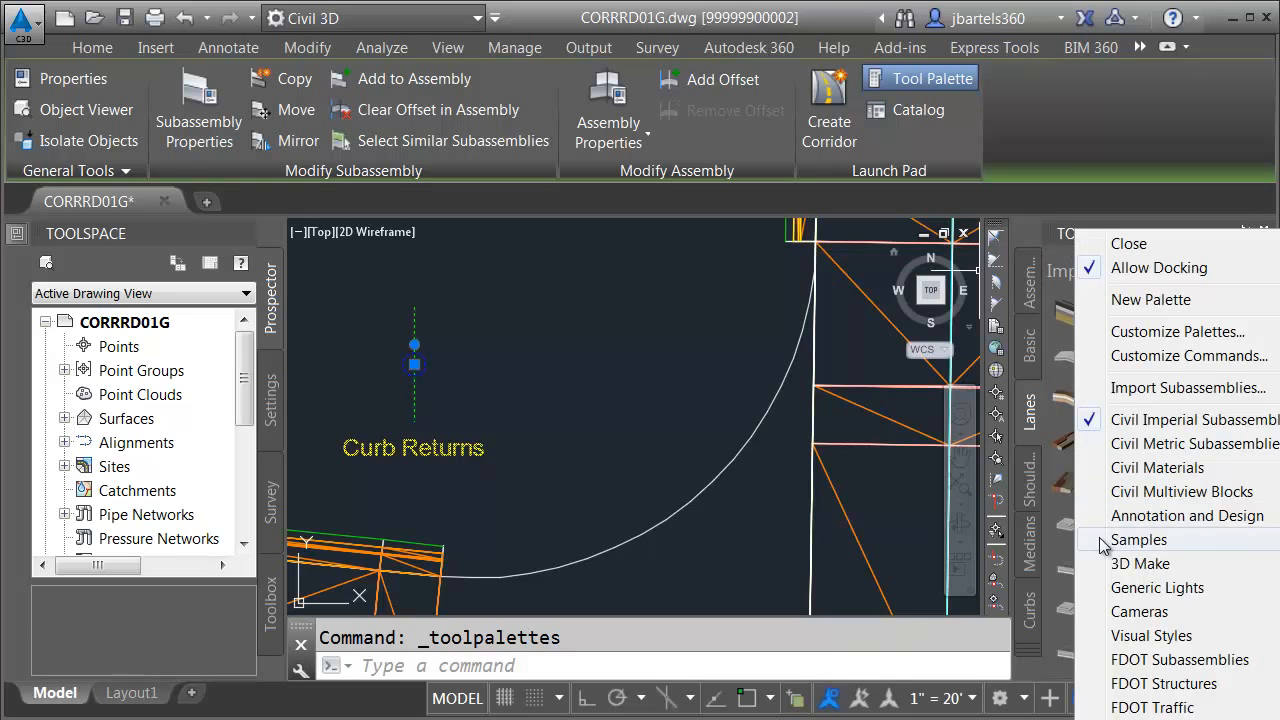
{"action": "left_click", "coordinate": [1112, 659]}
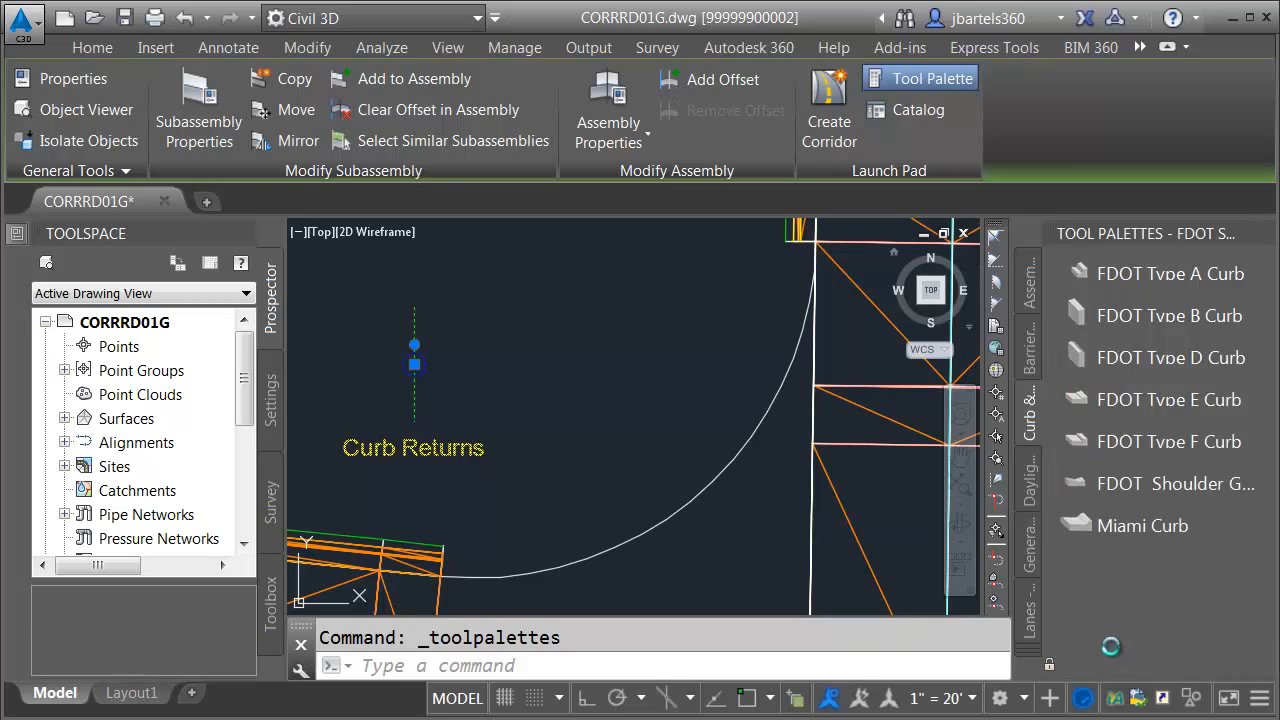
Add an FDOT Type F Curb to the Curb Returns assembly with its side set to Right
{"action": "left_click", "coordinate": [1073, 440]}
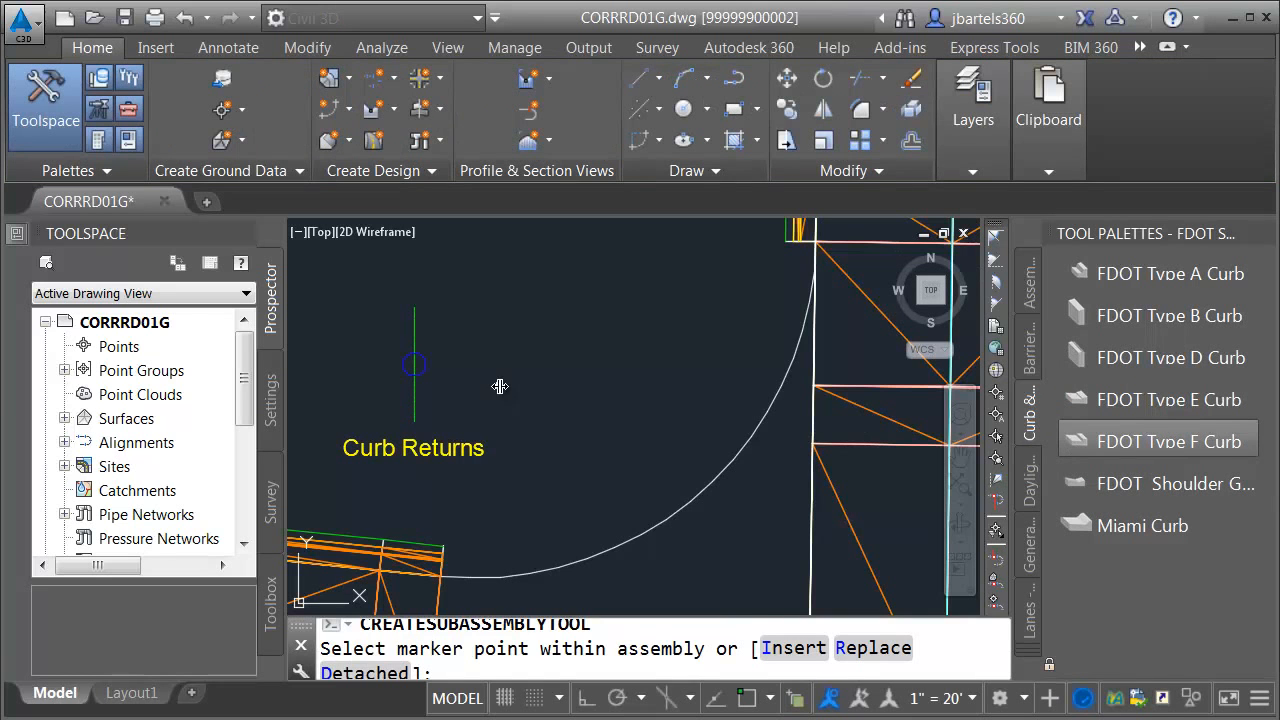
{"action": "mouse_move", "coordinate": [19, 237]}
{"action": "left_click_drag", "start_coordinate": [65, 311], "coordinate": [64, 476]}
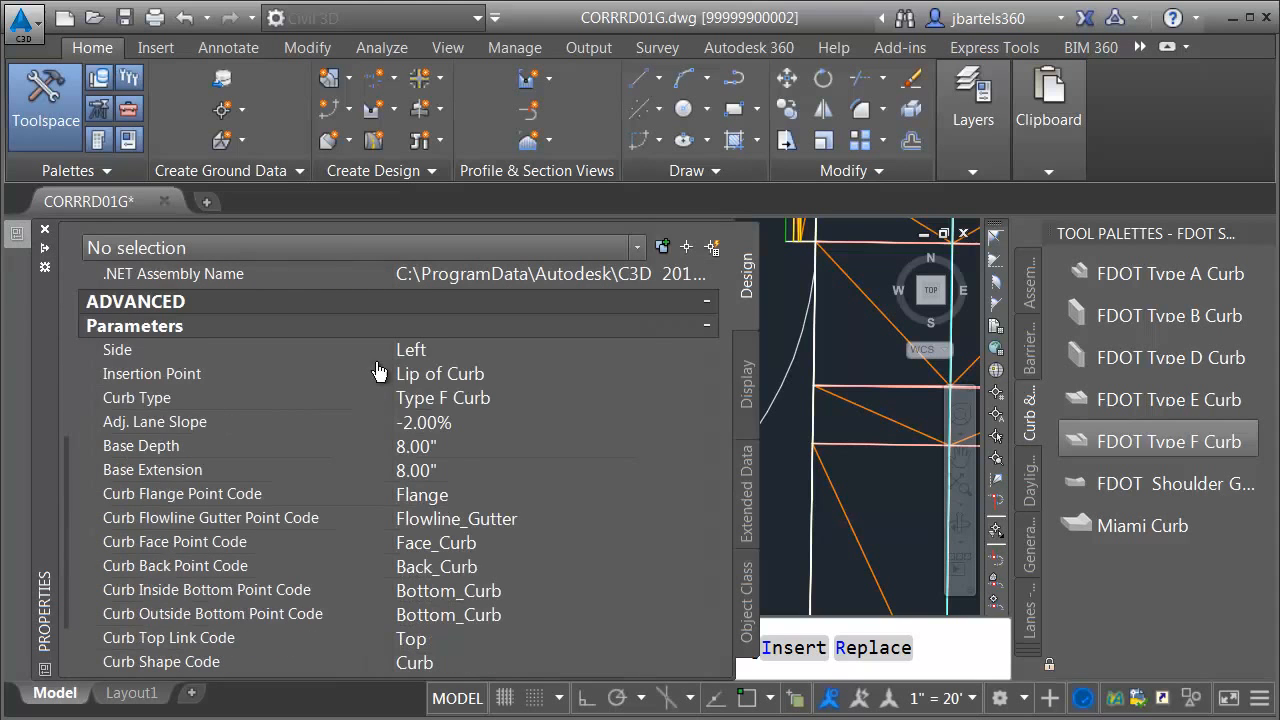
{"action": "left_click", "coordinate": [409, 356]}
{"action": "left_click", "coordinate": [414, 366]}
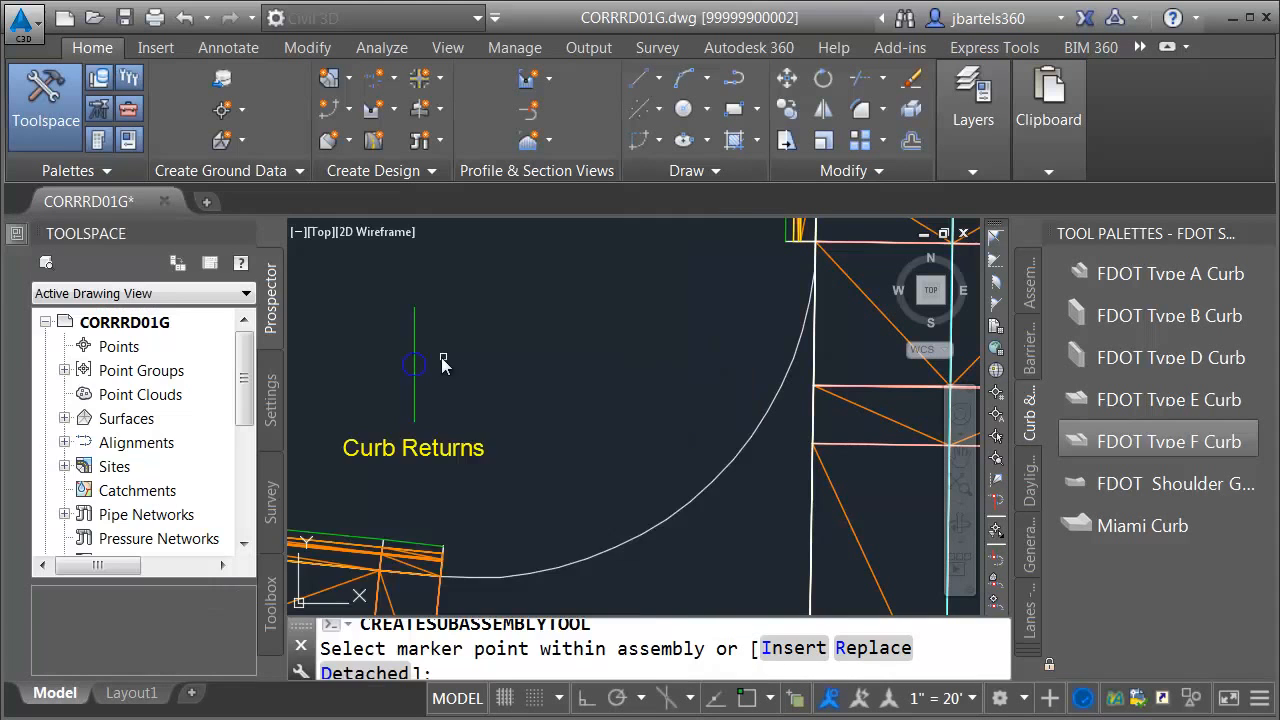
{"action": "left_click", "coordinate": [399, 358]}
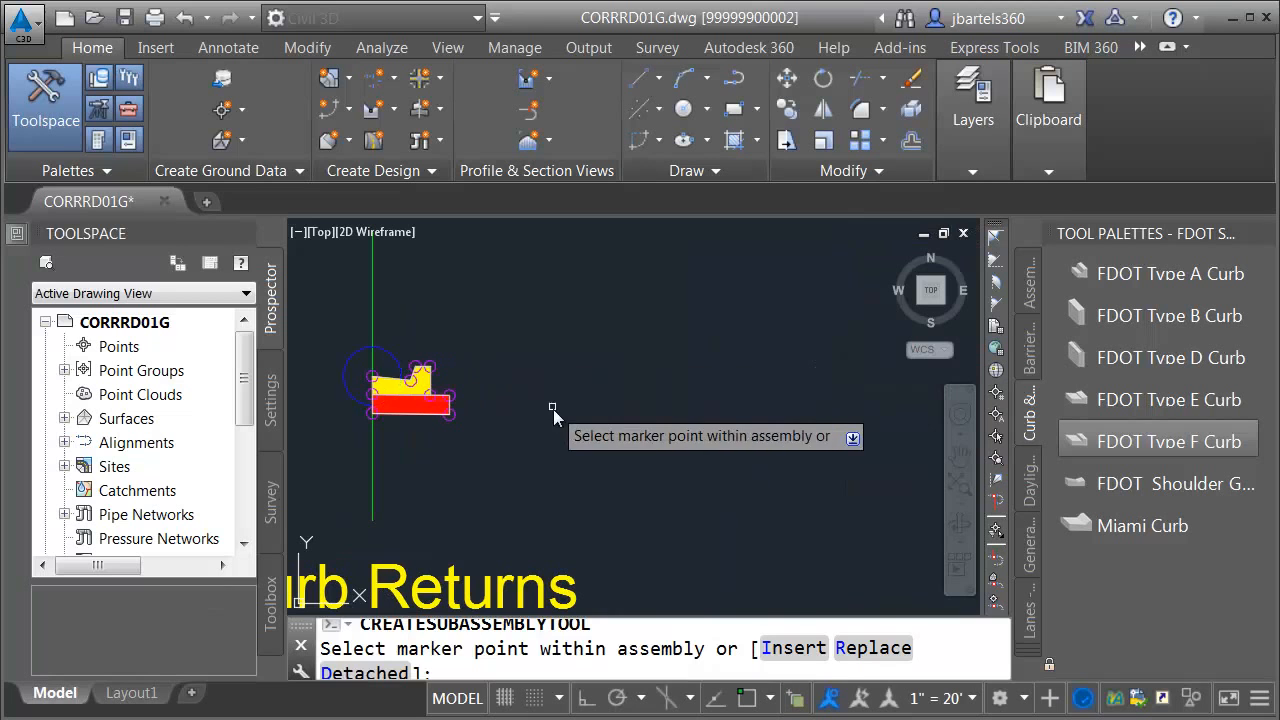
{"action": "key", "text": "Escape"}
Add a LaneSuperelevationAOR lane from the Civil Imperial Subassemblies to the left side of the Curb Returns assembly
{"action": "middle_click_drag", "start_coordinate": [565, 422], "coordinate": [771, 436]}
{"action": "right_click", "coordinate": [1071, 231]}
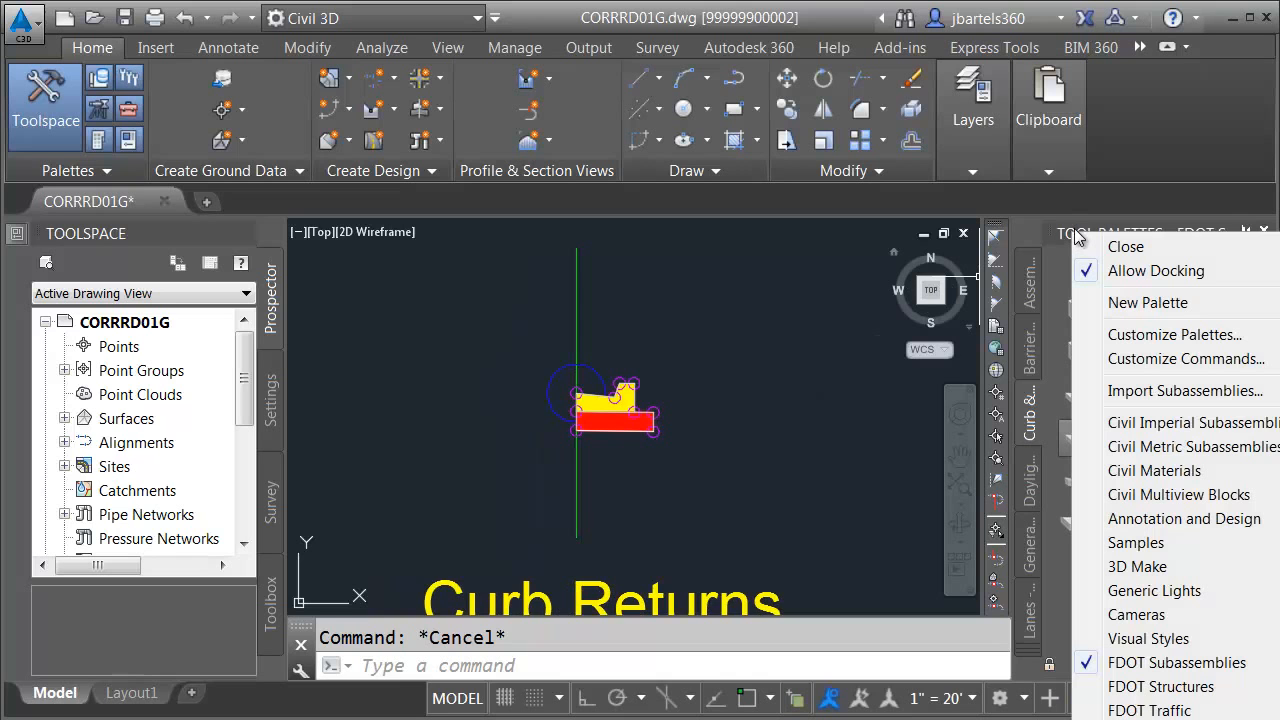
{"action": "left_click", "coordinate": [1117, 424]}
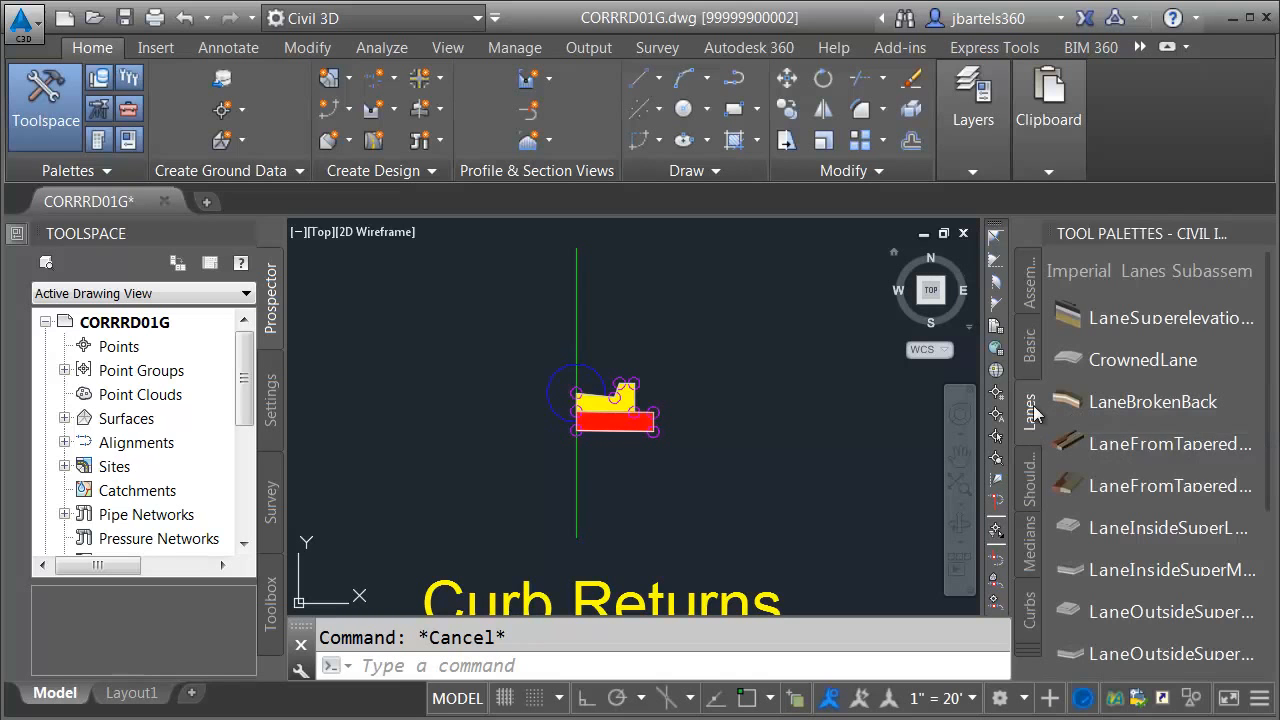
{"action": "left_click", "coordinate": [1073, 316]}
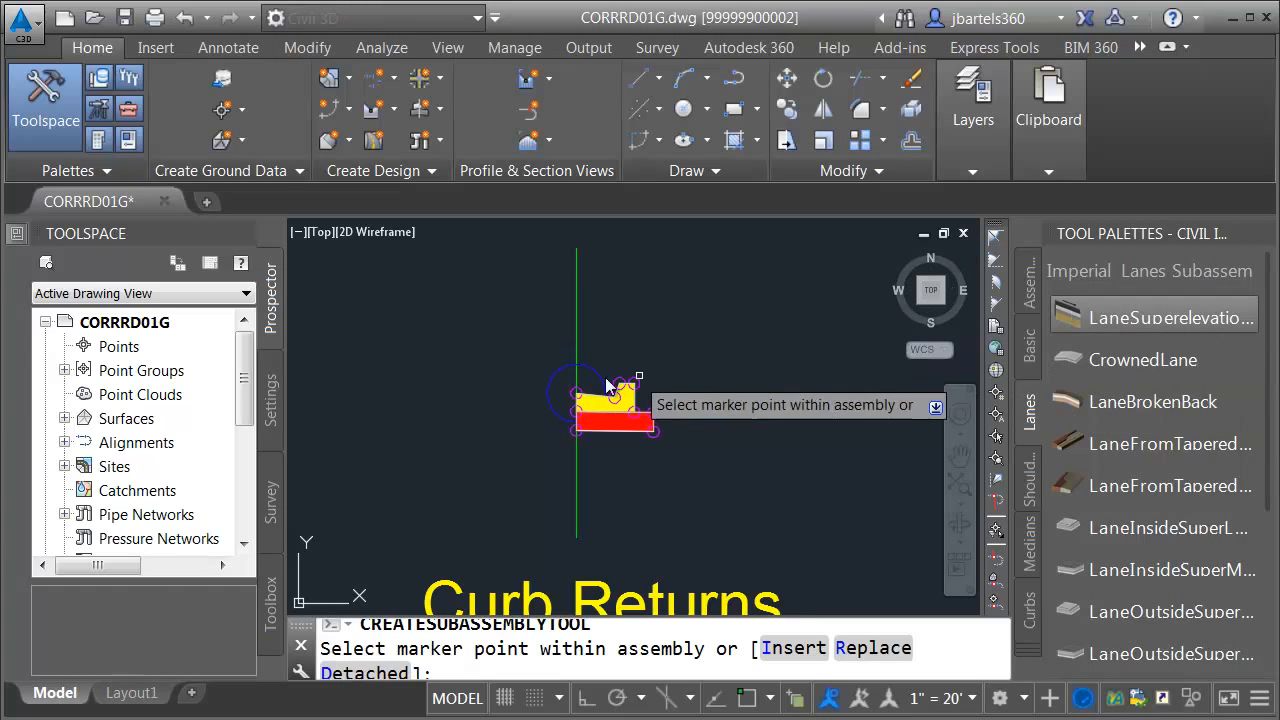
{"action": "left_click", "coordinate": [556, 400]}
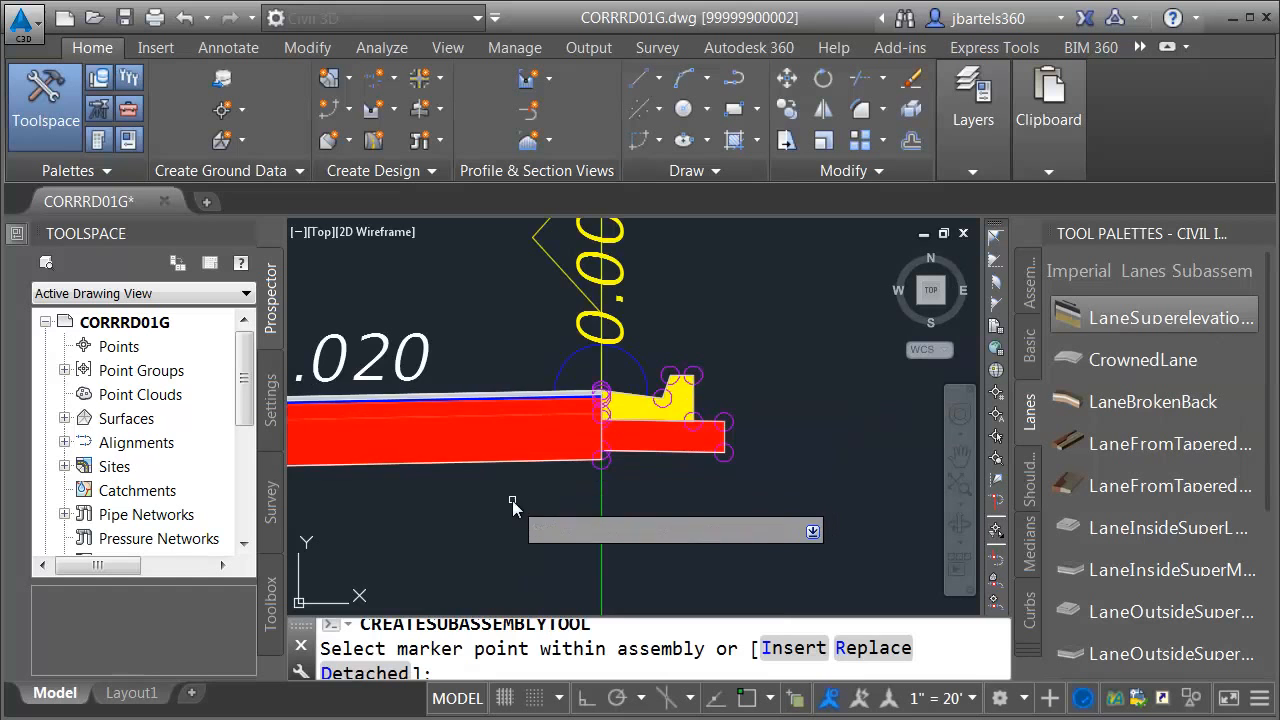
{"action": "key", "text": "Escape"}
Set the lane subassembly's Pave1 Depth to .125, Pave2 Depth to .12, Base Depth to .5 and Sub-base Depth to .333
{"action": "scroll", "coordinate": [586, 514], "scroll_direction": "down", "scroll_amount": 2}
{"action": "middle_click_drag", "start_coordinate": [600, 509], "coordinate": [626, 523]}
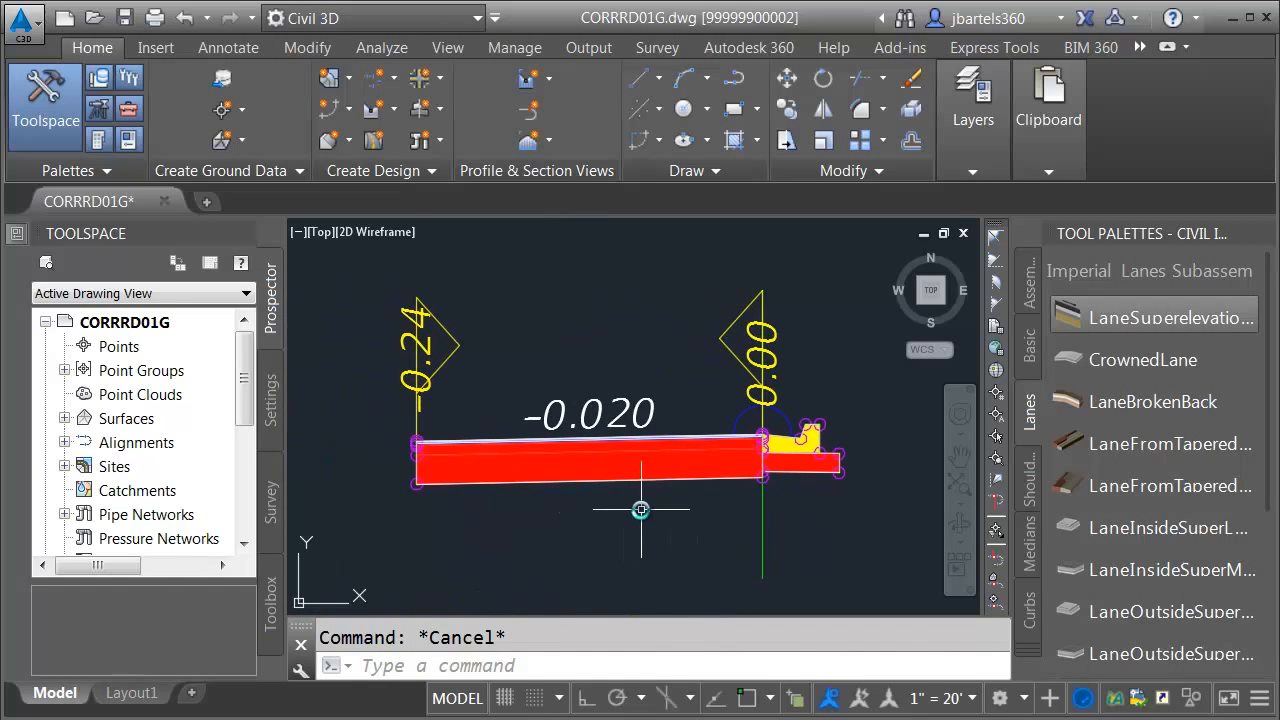
{"action": "left_click", "coordinate": [638, 514]}
{"action": "left_click", "coordinate": [606, 466]}
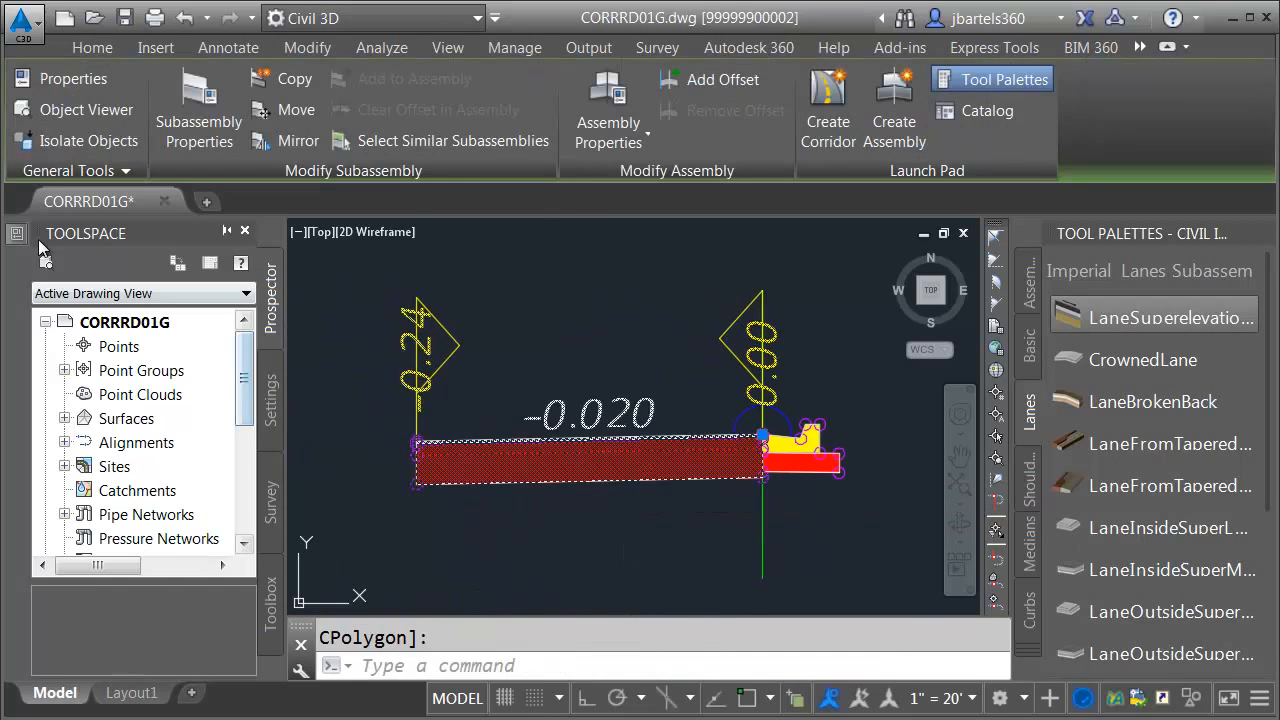
{"action": "mouse_move", "coordinate": [22, 237]}
{"action": "left_click_drag", "start_coordinate": [64, 273], "coordinate": [57, 519]}
{"action": "left_click", "coordinate": [446, 493]}
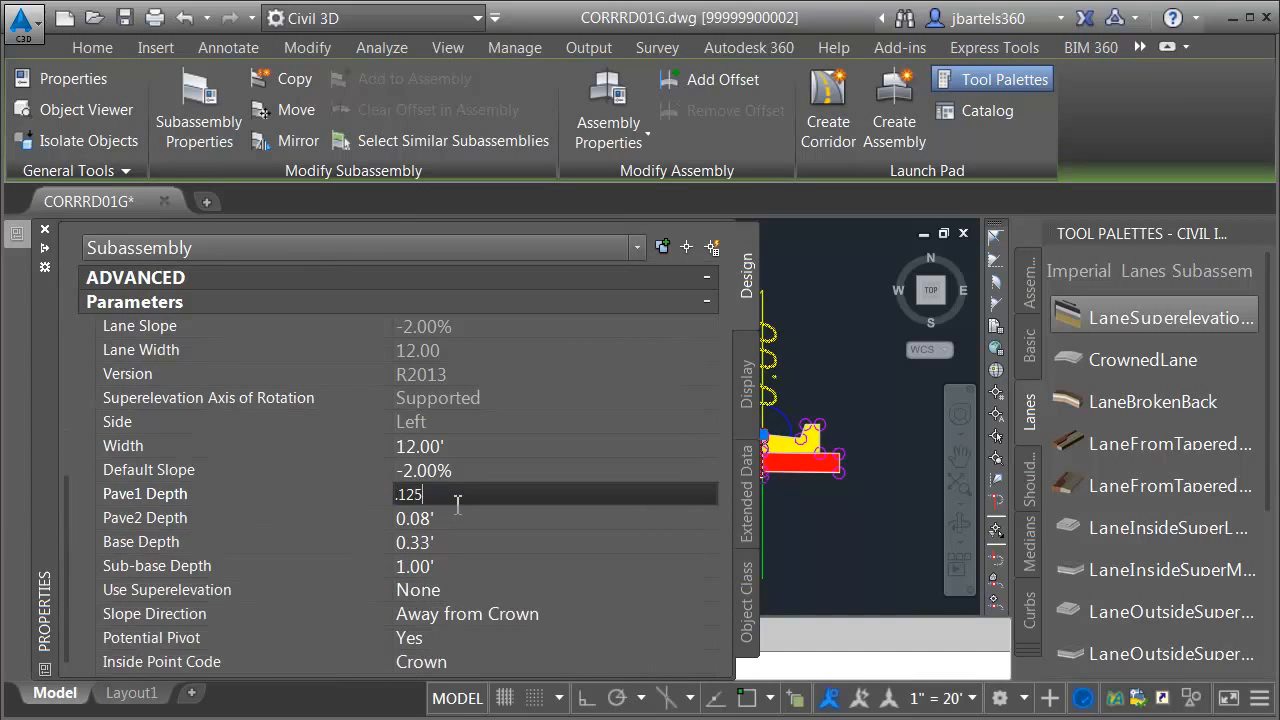
{"action": "key", "text": "Tab"}
{"action": "type", "text": ".12"}
{"action": "key", "text": "Tab"}
{"action": "type", "text": ".5"}
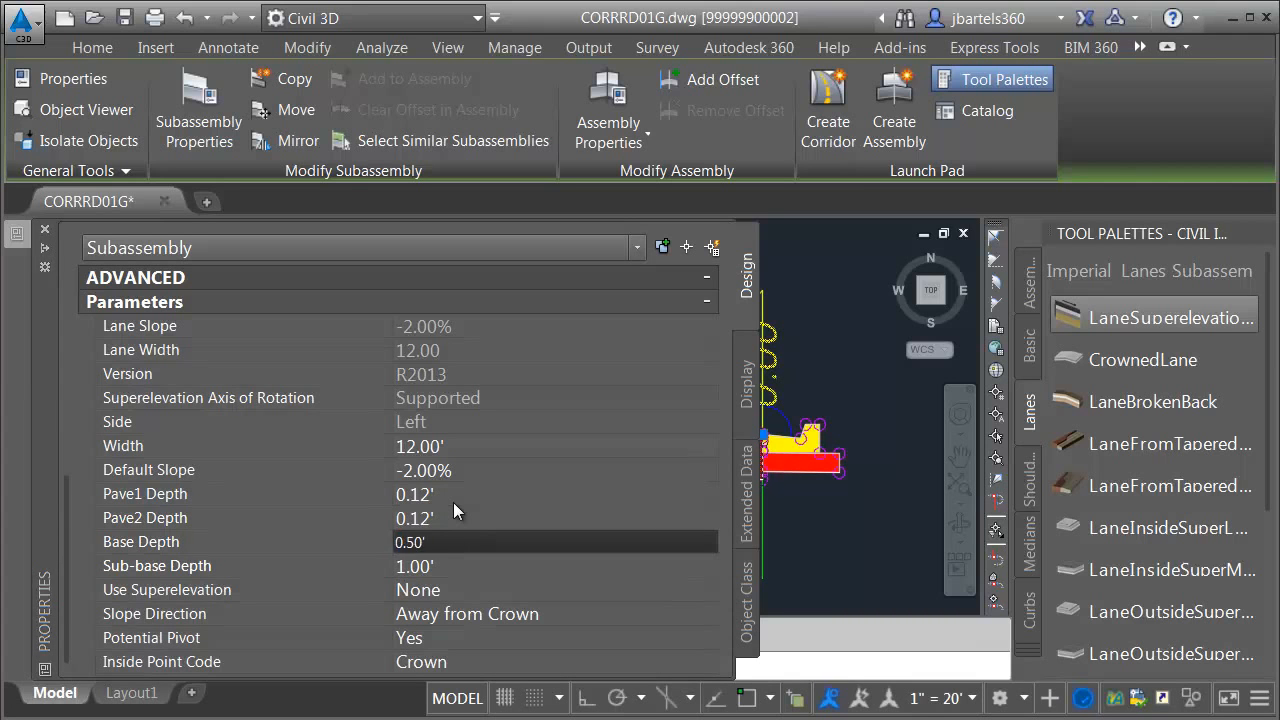
{"action": "key", "text": "Tab"}
{"action": "type", "text": ".333"}
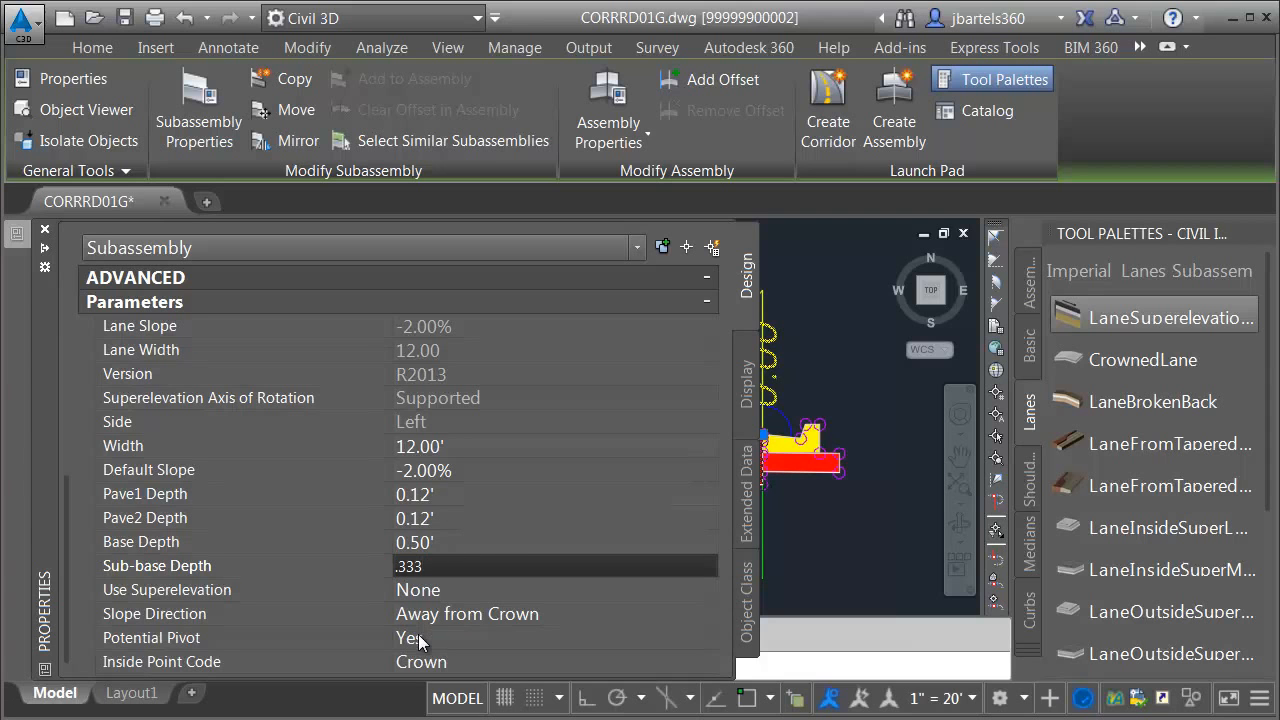
Set the lane subassembly's Potential Pivot parameter to No
{"action": "left_click", "coordinate": [420, 636]}
{"action": "left_click", "coordinate": [425, 636]}
{"action": "left_click", "coordinate": [412, 685]}
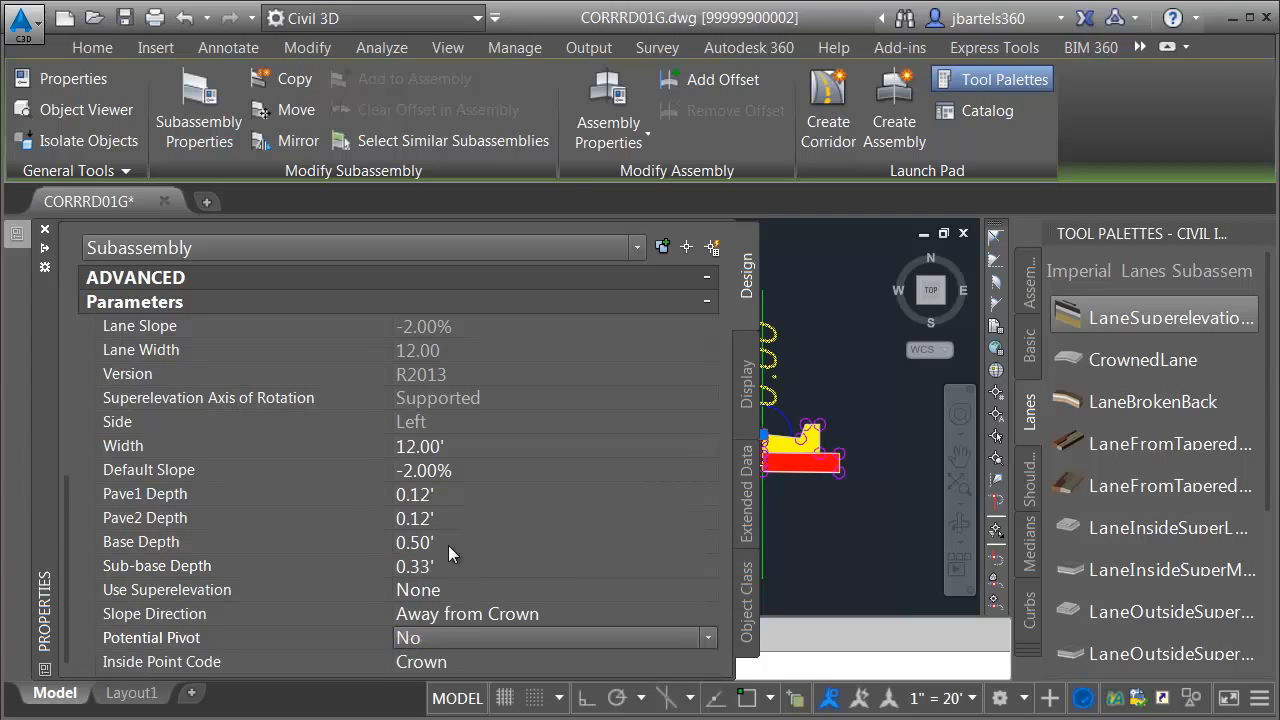
Rename the lane subassembly Return Lane and clear the selection
{"action": "left_click_drag", "start_coordinate": [66, 479], "coordinate": [70, 224]}
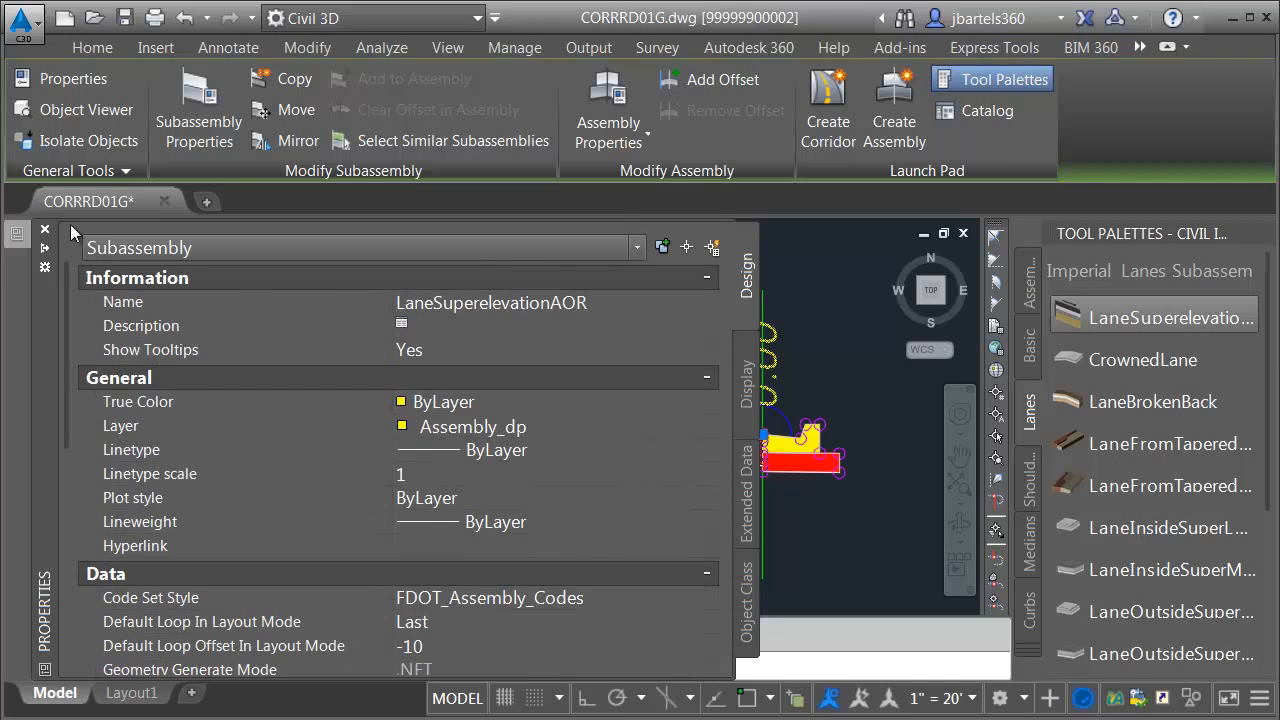
{"action": "left_click", "coordinate": [455, 302]}
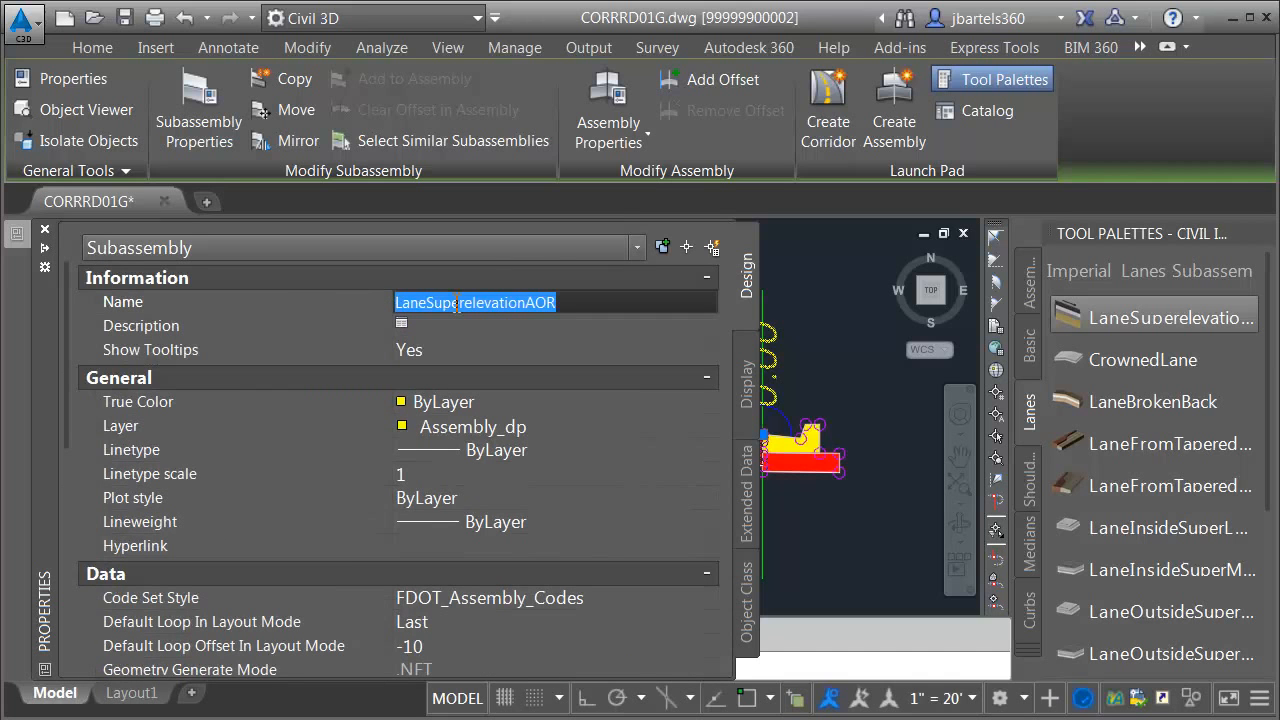
{"action": "type", "text": "Return Lane"}
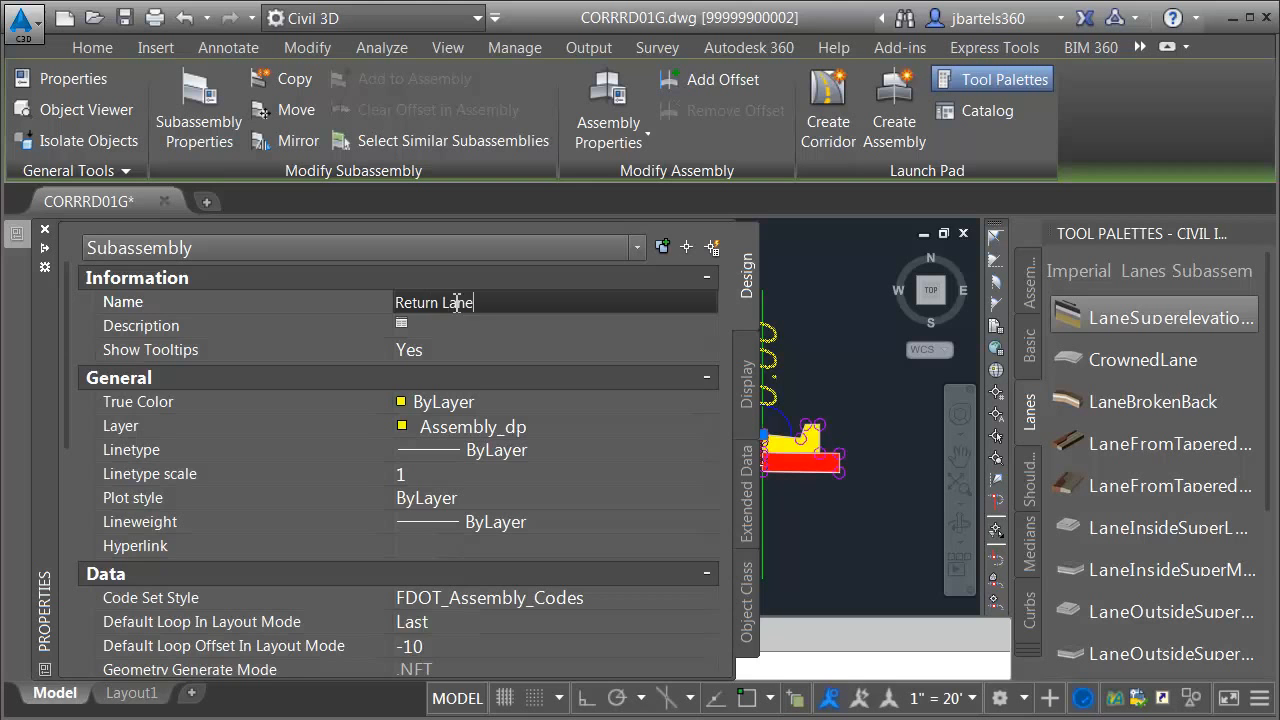
{"action": "key", "text": "Return"}
{"action": "key", "text": "Escape"}
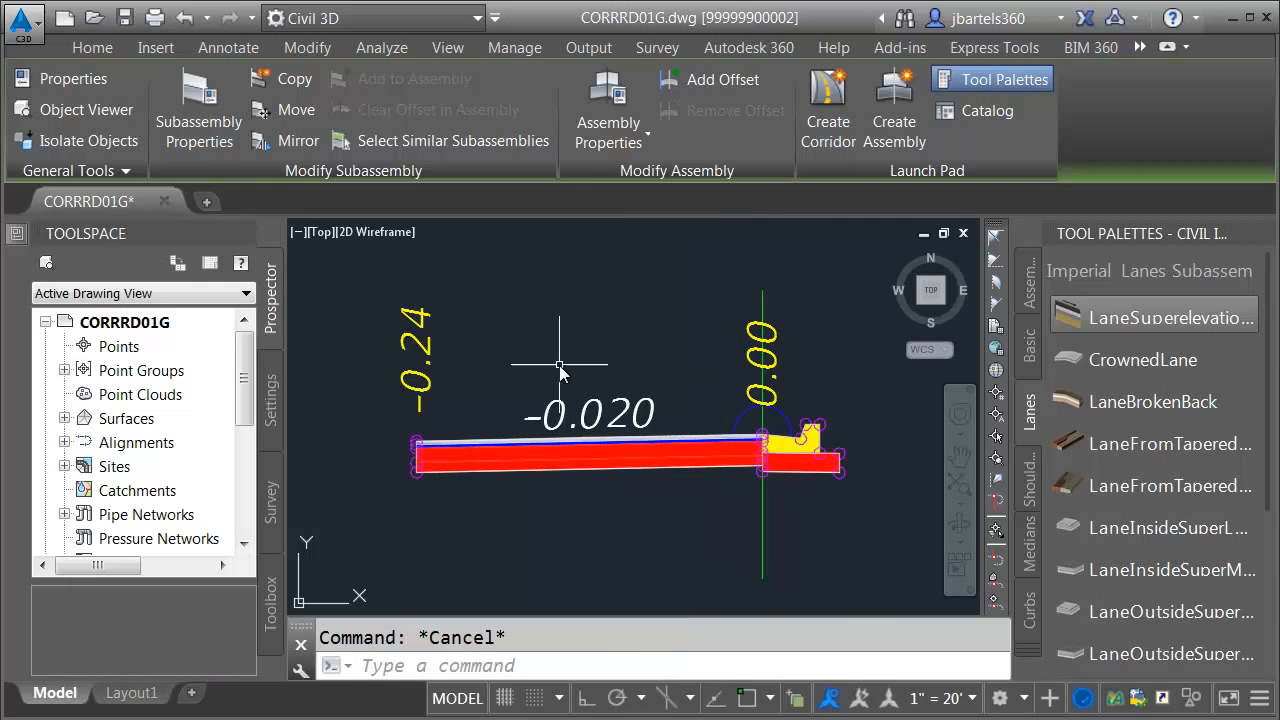
Examine the northwest curb return, the side street's end and the whole intersection around the gap between the corridors
{"action": "scroll", "coordinate": [555, 370], "scroll_direction": "down", "scroll_amount": 6}
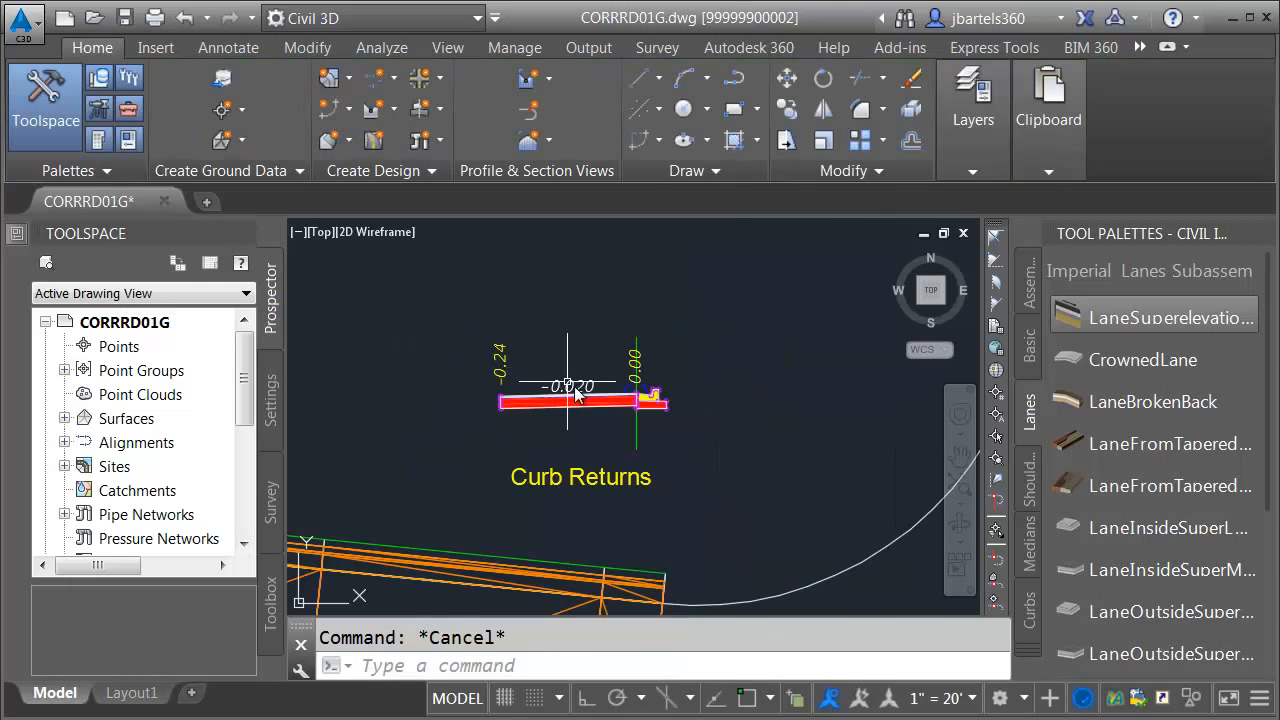
{"action": "middle_click_drag", "start_coordinate": [657, 428], "coordinate": [512, 415]}
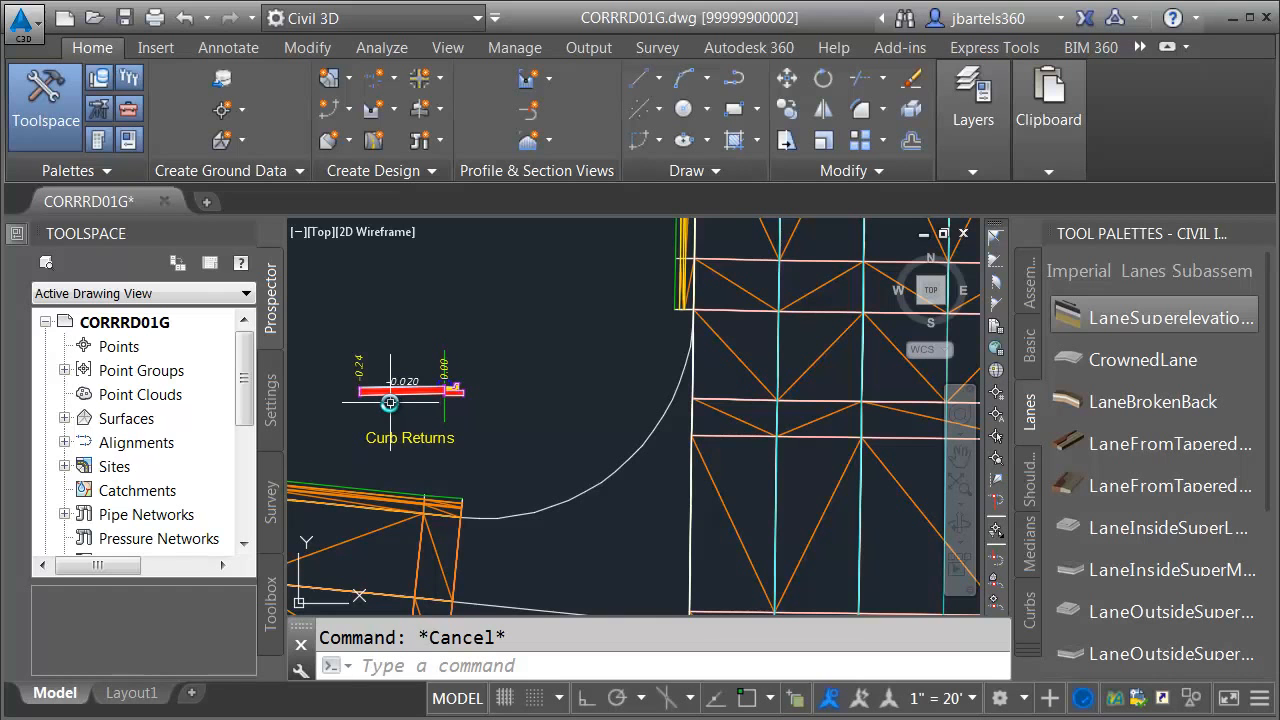
{"action": "middle_click_drag", "start_coordinate": [550, 448], "coordinate": [533, 341]}
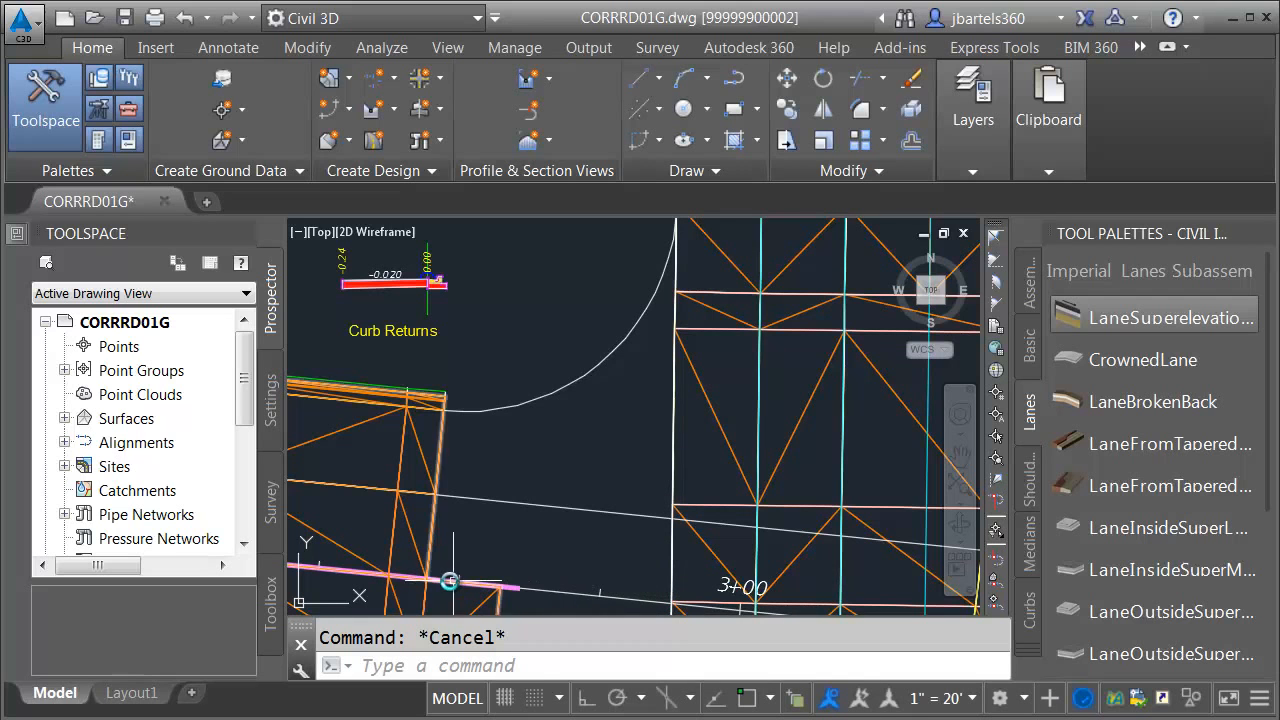
{"action": "scroll", "coordinate": [491, 531], "scroll_direction": "down", "scroll_amount": 3}
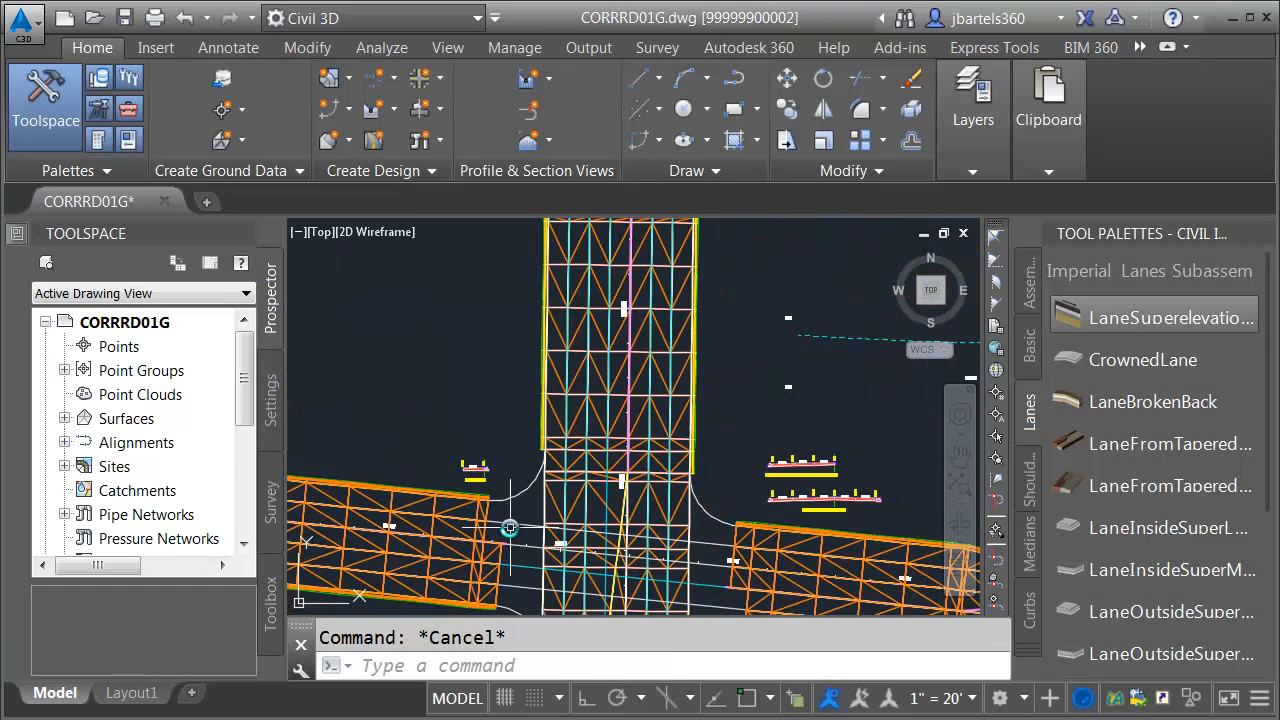
{"action": "middle_click_drag", "start_coordinate": [508, 523], "coordinate": [552, 394]}
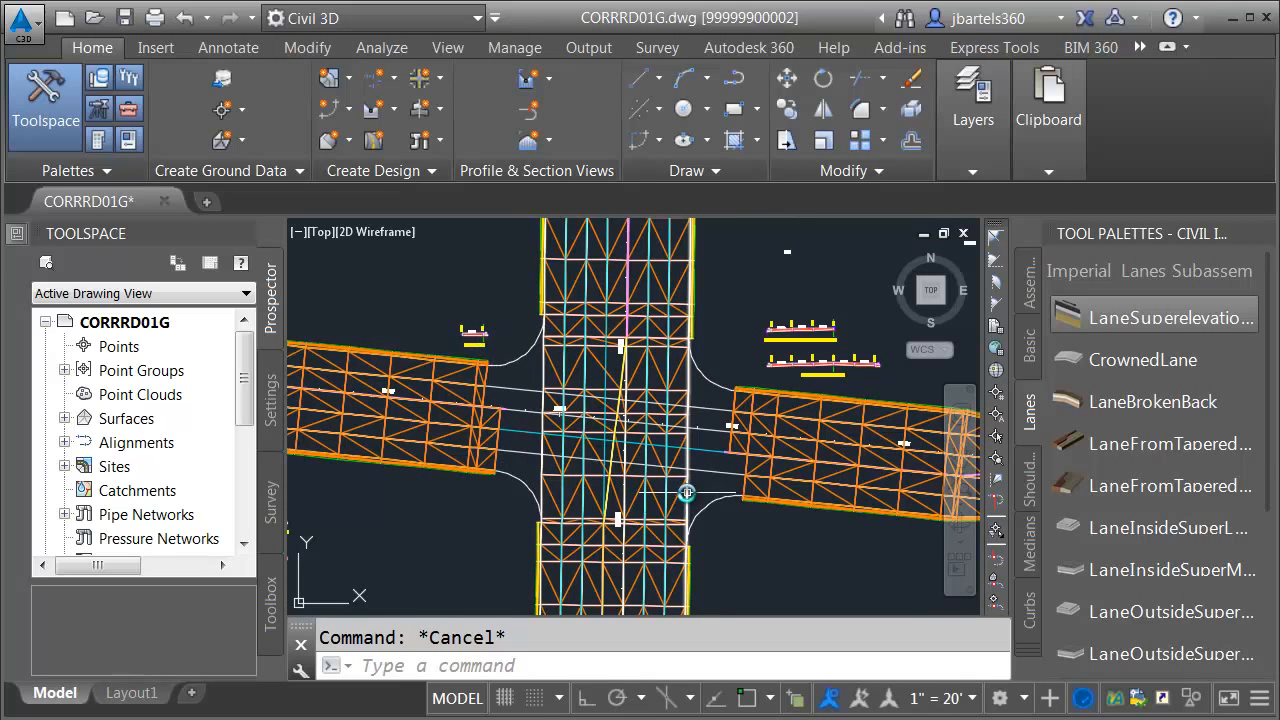
{"action": "scroll", "coordinate": [493, 329], "scroll_direction": "up", "scroll_amount": 4}
{"action": "scroll", "coordinate": [493, 329], "scroll_direction": "up", "scroll_amount": 3}
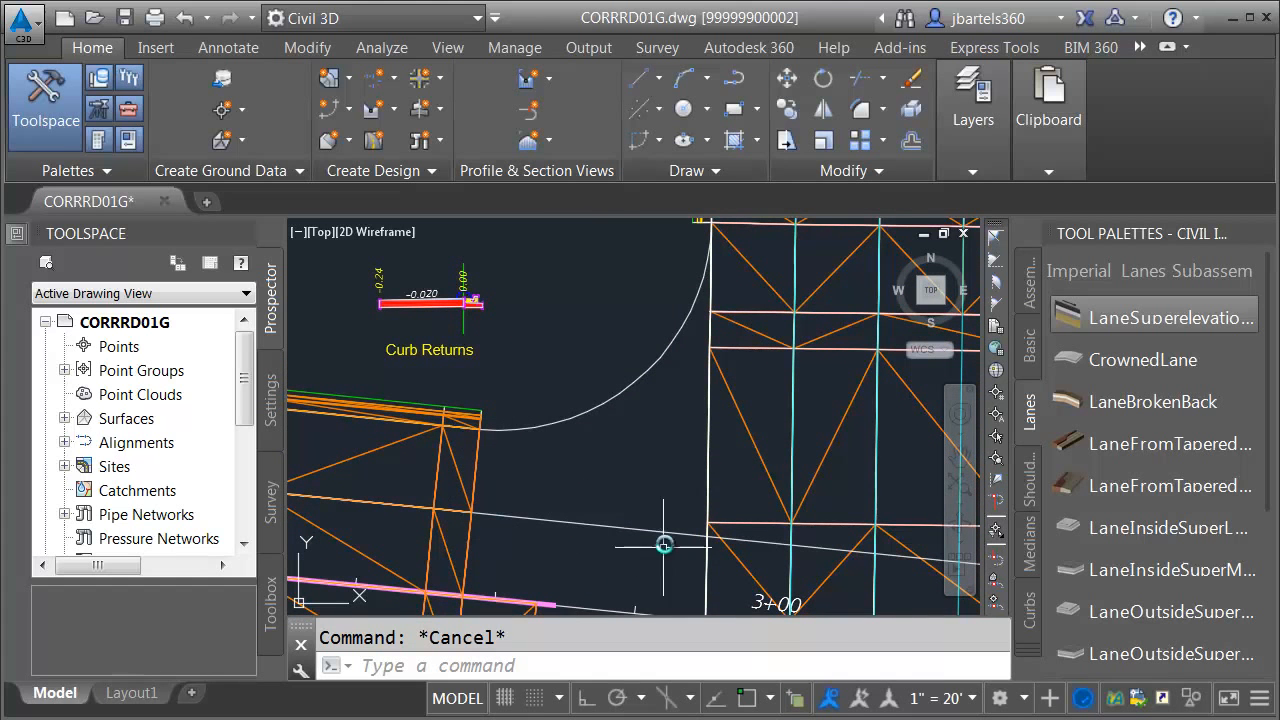
{"action": "mouse_move", "coordinate": [642, 462]}
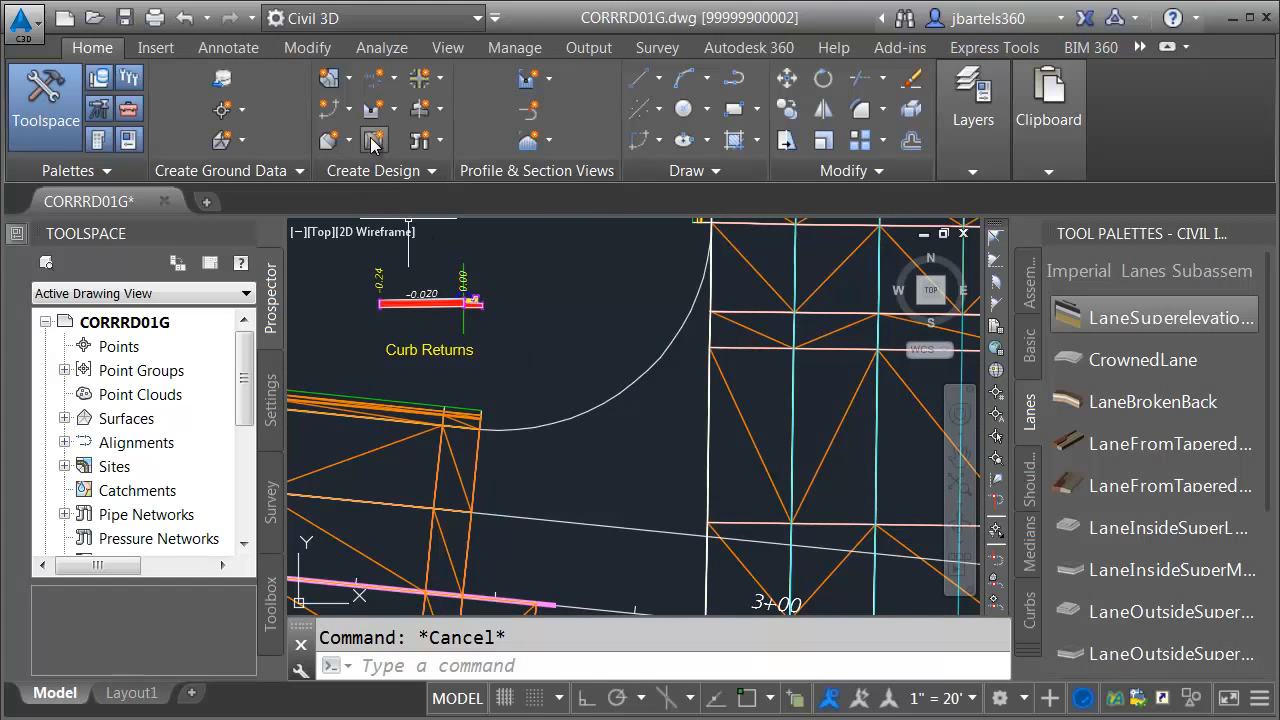
Create a corridor named Secondary St. WEST BLEND from the NW return alignment, NW return-FG profile and Curb Returns assembly
{"action": "left_click", "coordinate": [372, 139]}
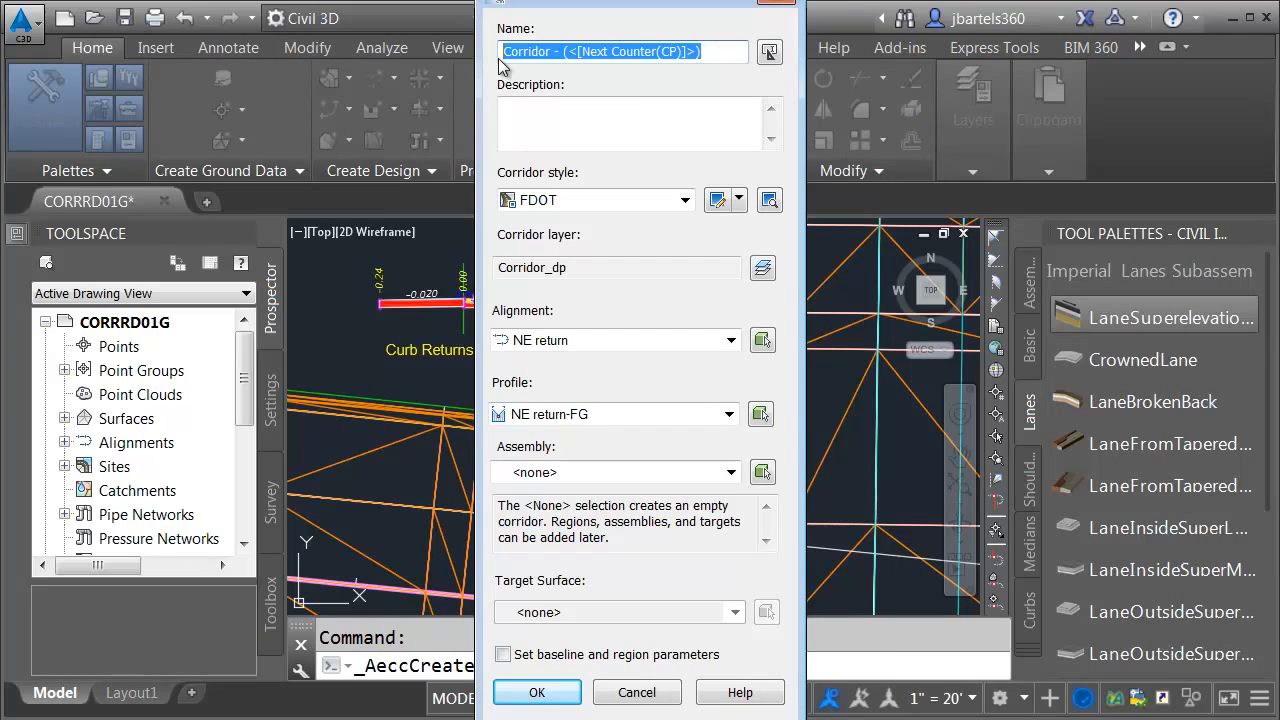
{"action": "type", "text": "Secondary St. WEST BLEND"}
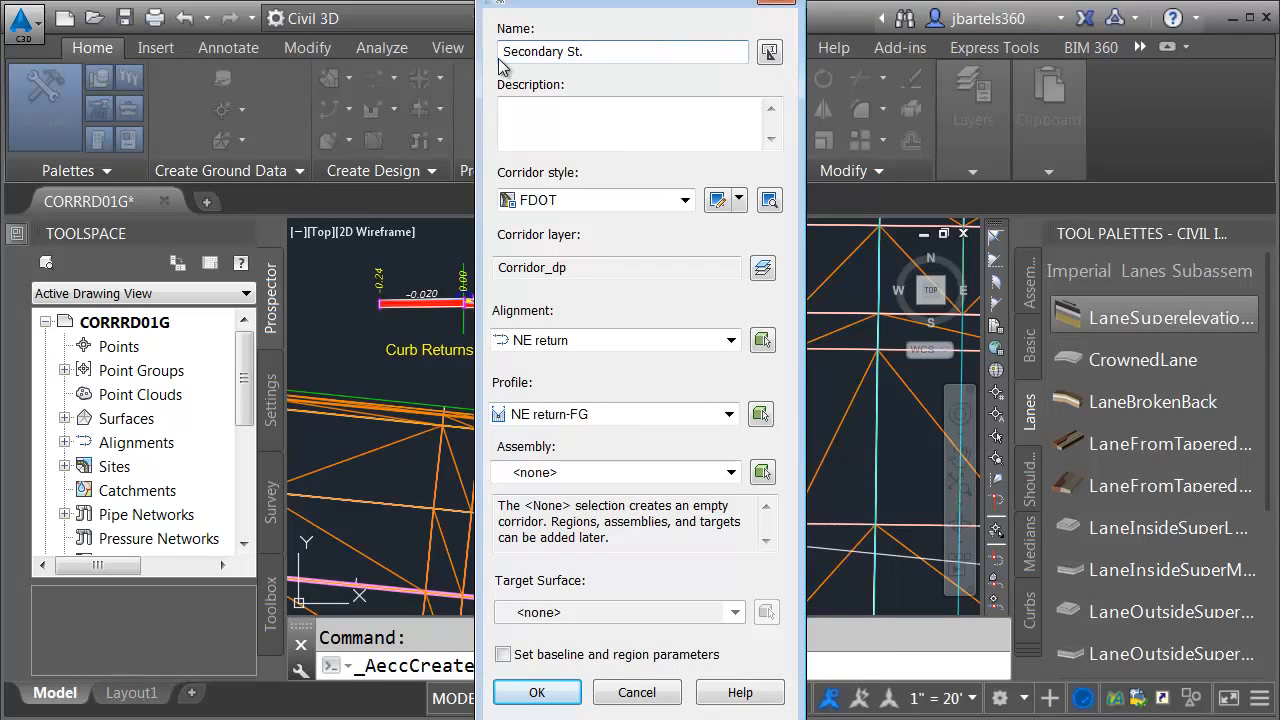
{"action": "left_click", "coordinate": [520, 345]}
{"action": "left_click", "coordinate": [541, 380]}
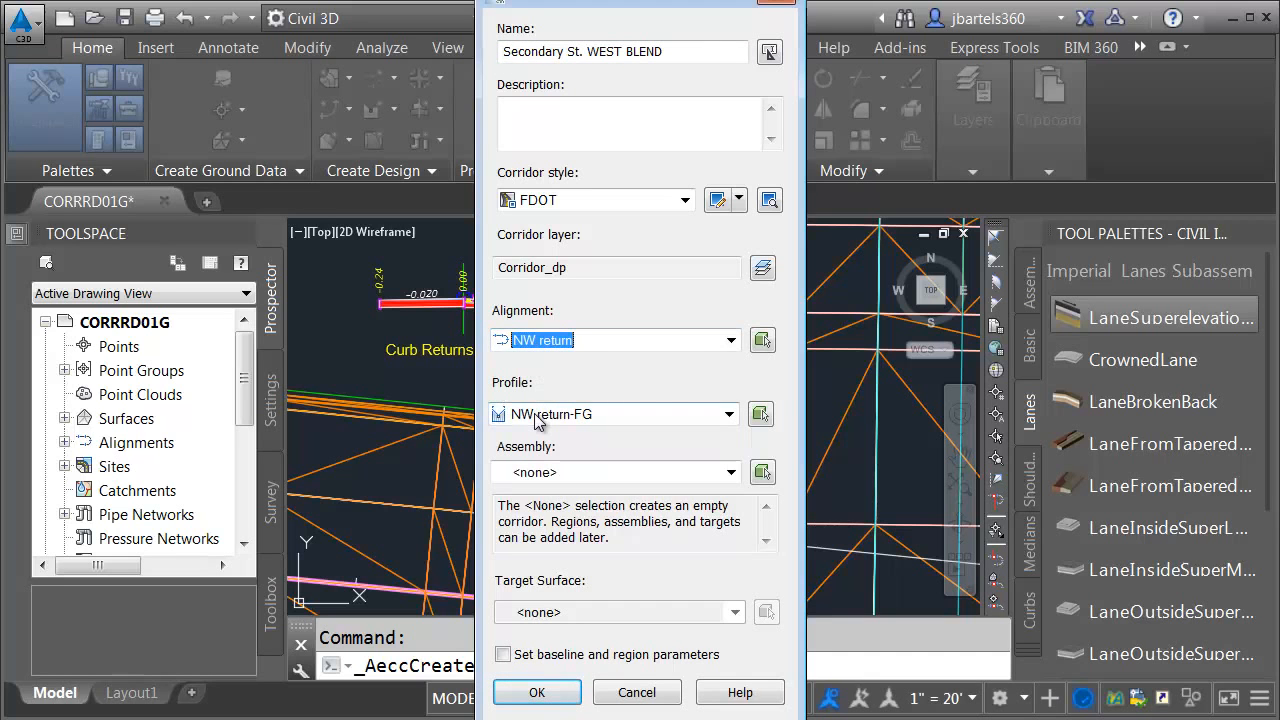
{"action": "left_click", "coordinate": [535, 473]}
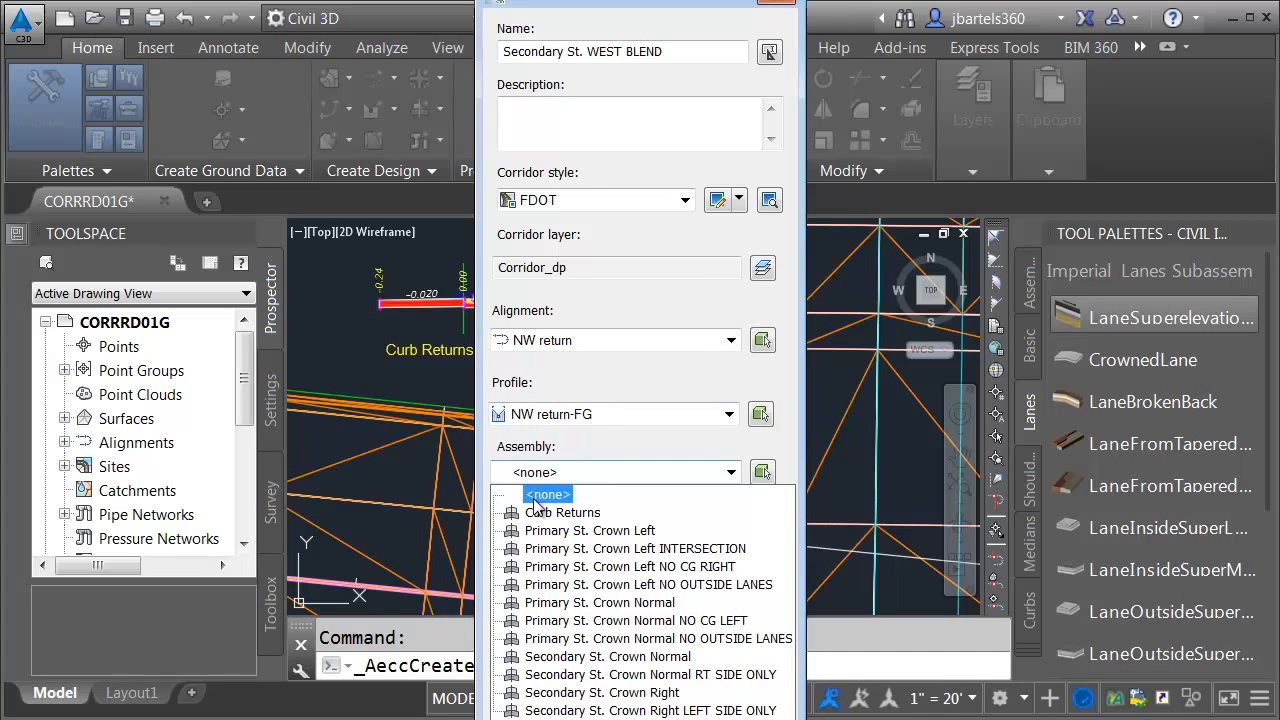
{"action": "left_click", "coordinate": [540, 512]}
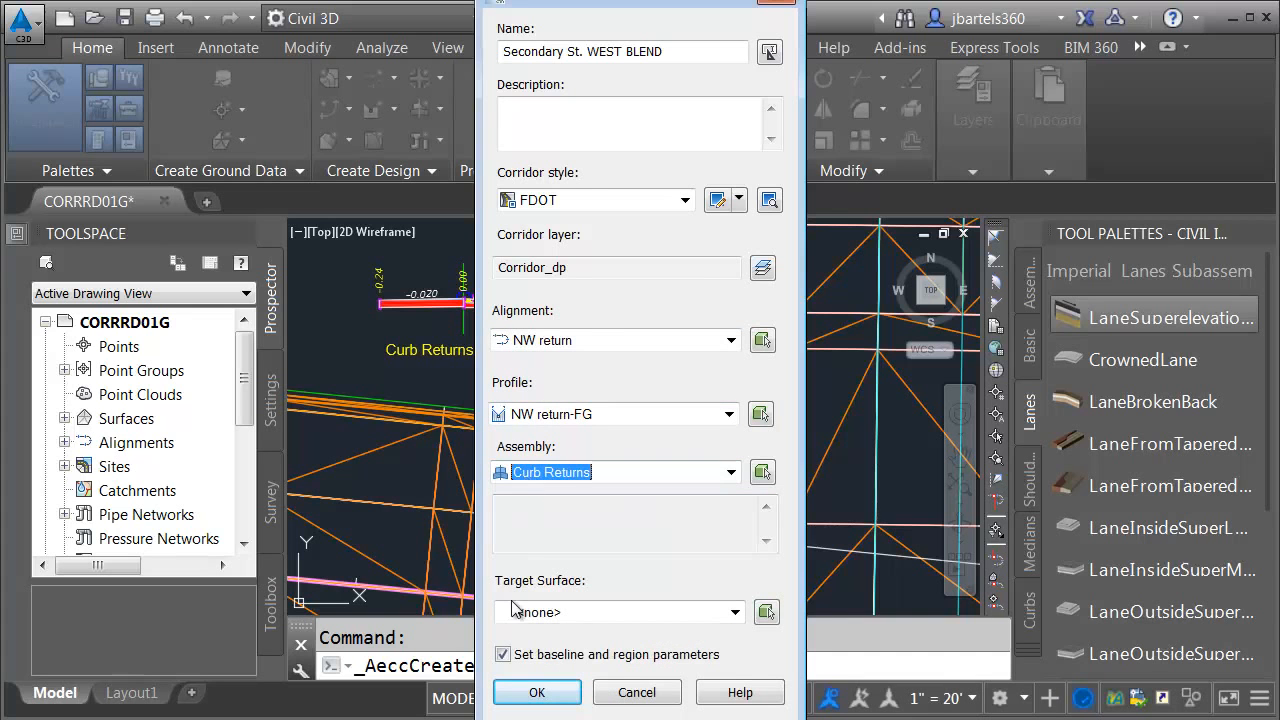
{"action": "left_click", "coordinate": [533, 692]}
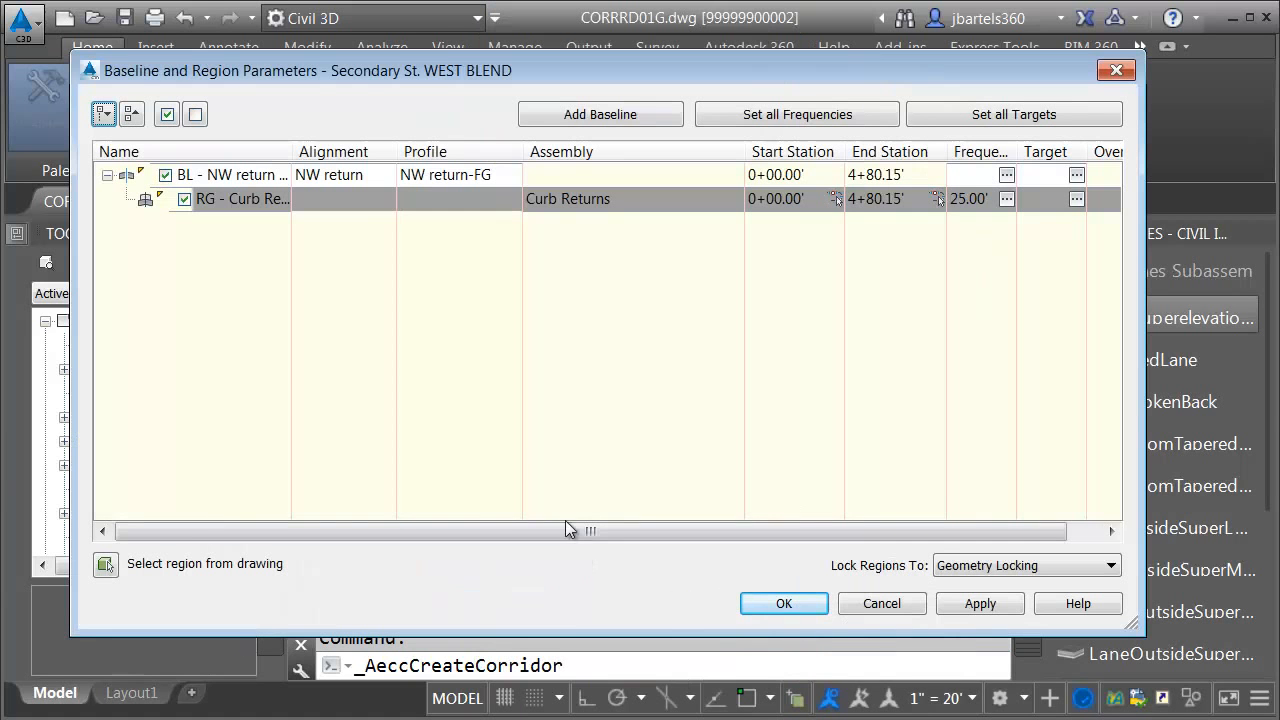
Set the Curb Returns region to run from the endpoint of the primary street's curb to the endpoint of the side street's curb
{"action": "left_click", "coordinate": [836, 198]}
{"action": "scroll", "coordinate": [718, 270], "scroll_direction": "up", "scroll_amount": 6}
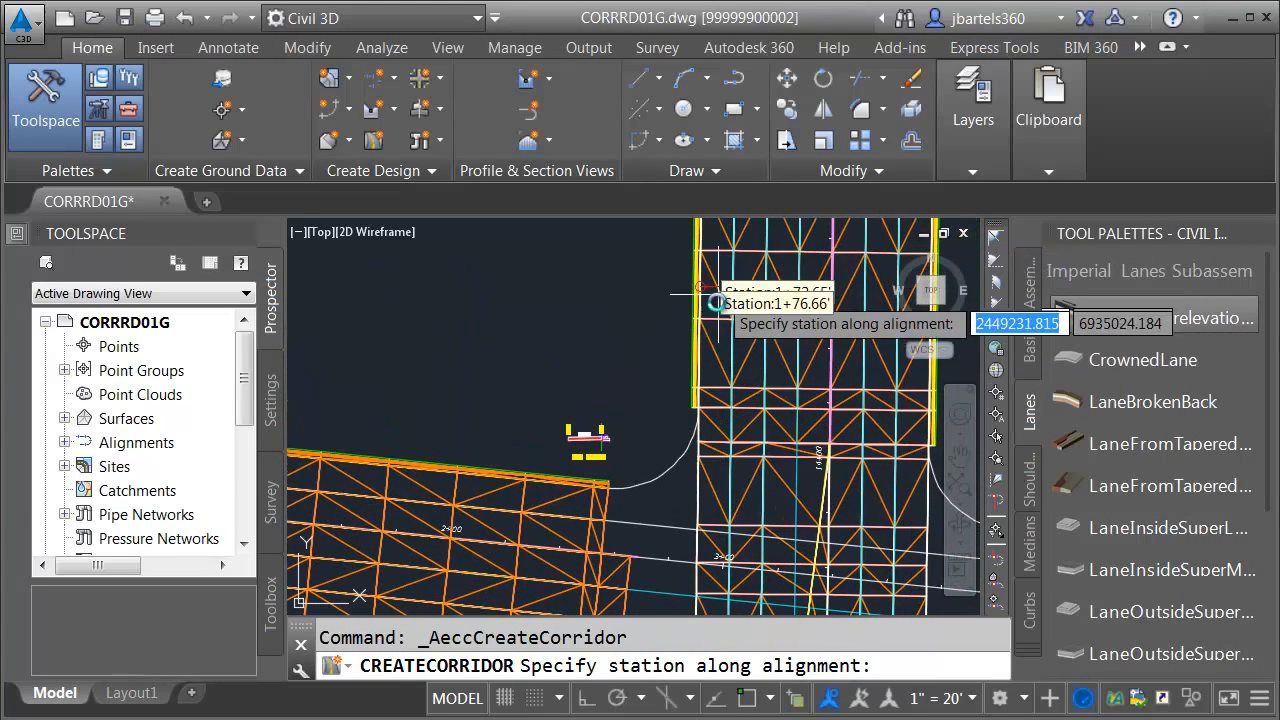
{"action": "scroll", "coordinate": [695, 430], "scroll_direction": "up", "scroll_amount": 1}
{"action": "right_click", "coordinate": [662, 430], "text": "shift"}
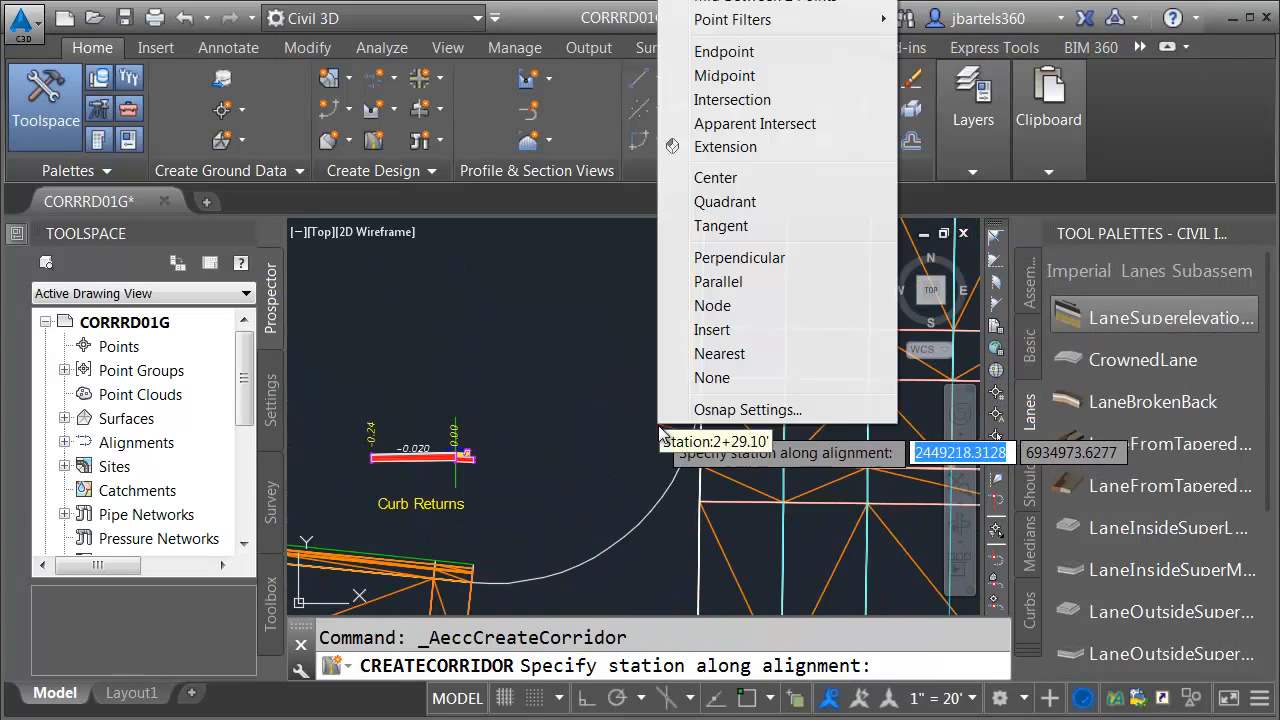
{"action": "left_click", "coordinate": [700, 49]}
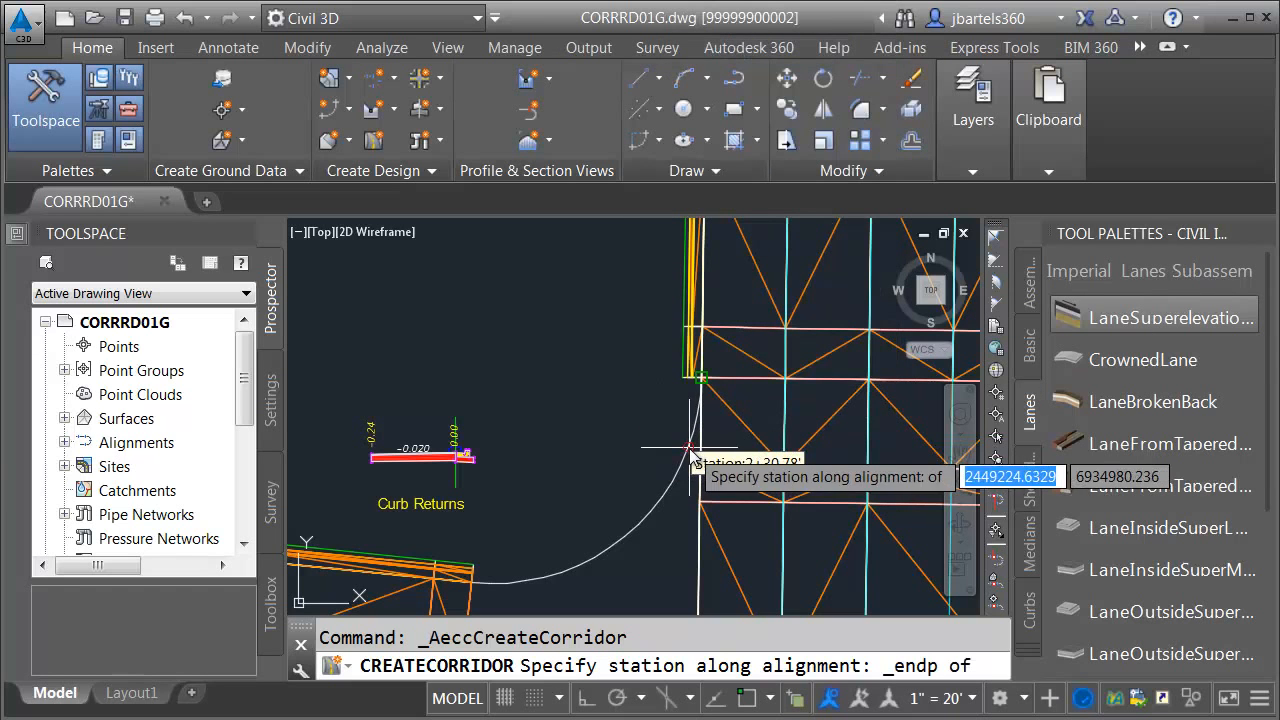
{"action": "left_click", "coordinate": [651, 434]}
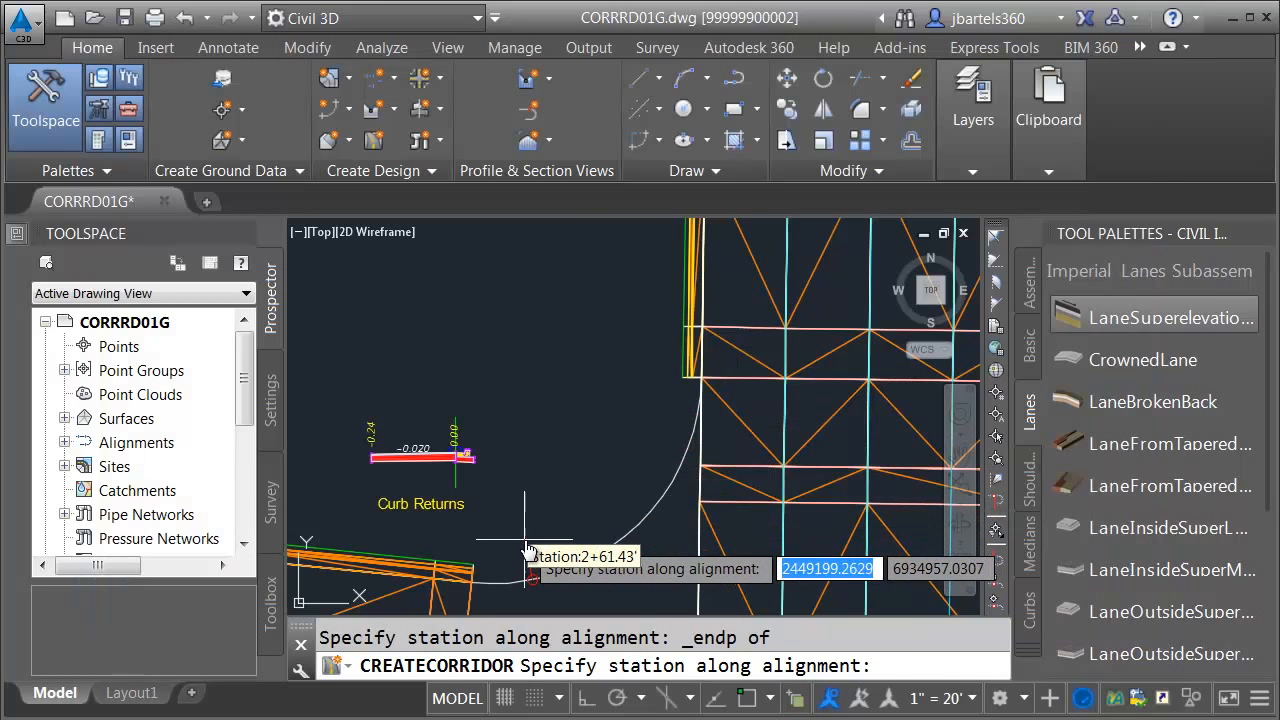
{"action": "right_click", "coordinate": [526, 542], "text": "shift"}
{"action": "left_click", "coordinate": [593, 168]}
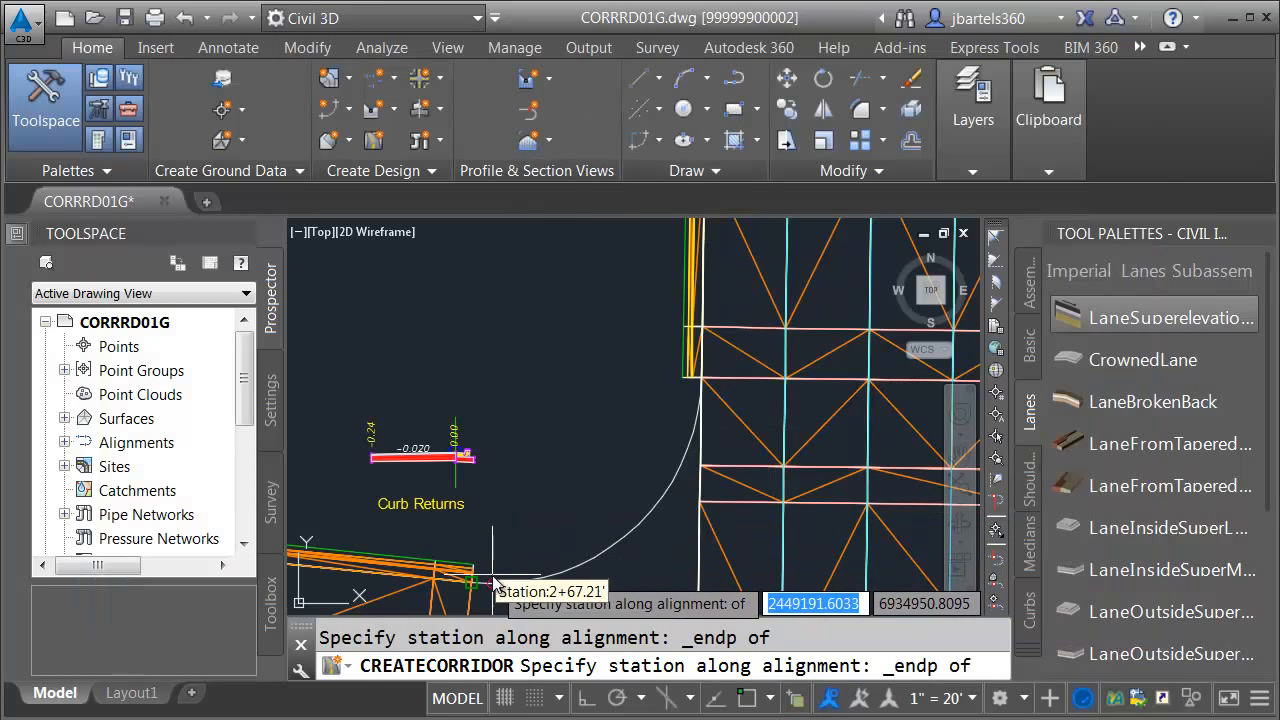
{"action": "left_click", "coordinate": [524, 494]}
Set the region's assembly frequency to a curve increment of 3 and rebuild the corridor
{"action": "left_click", "coordinate": [1007, 199]}
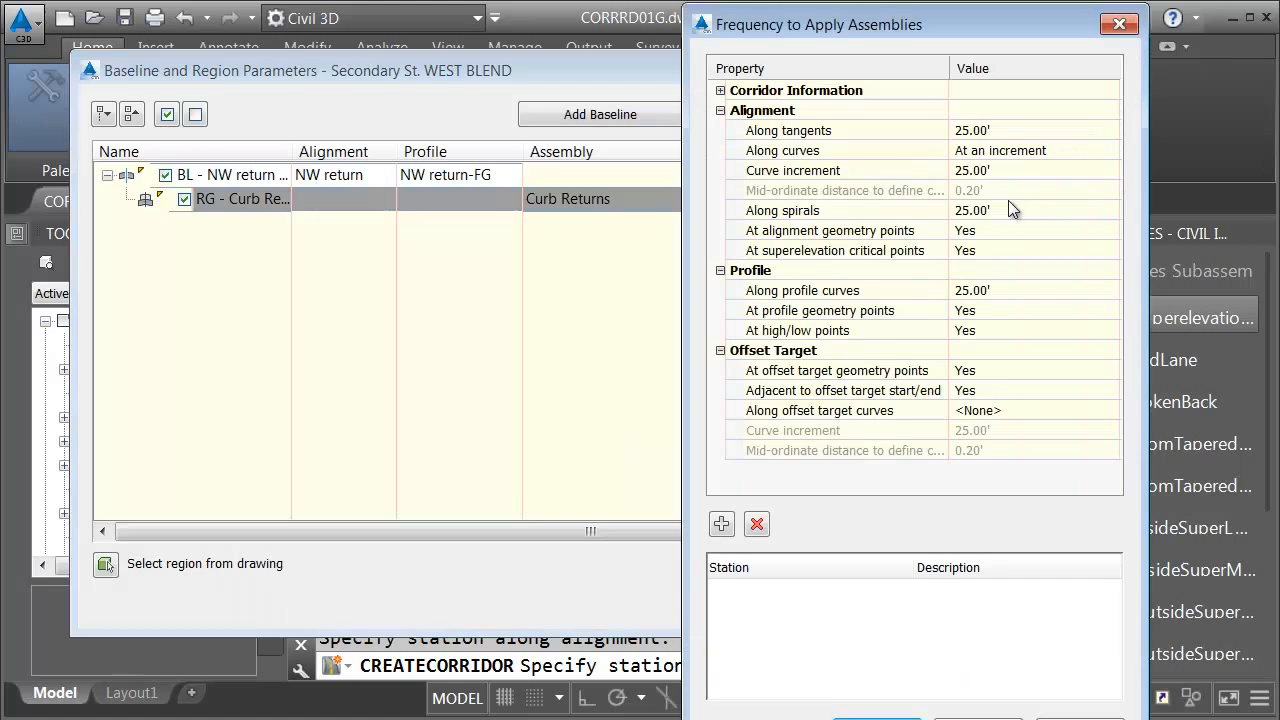
{"action": "left_click", "coordinate": [973, 171]}
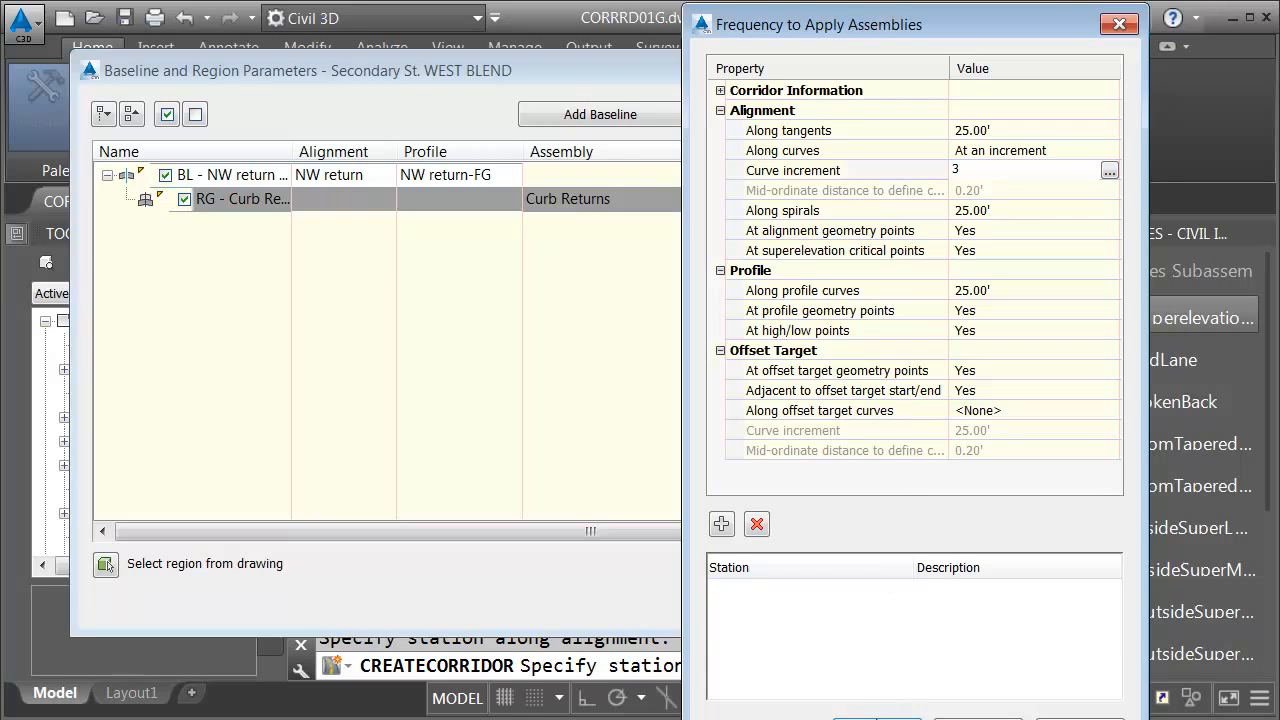
{"action": "key", "text": "Return"}
{"action": "left_click", "coordinate": [785, 604]}
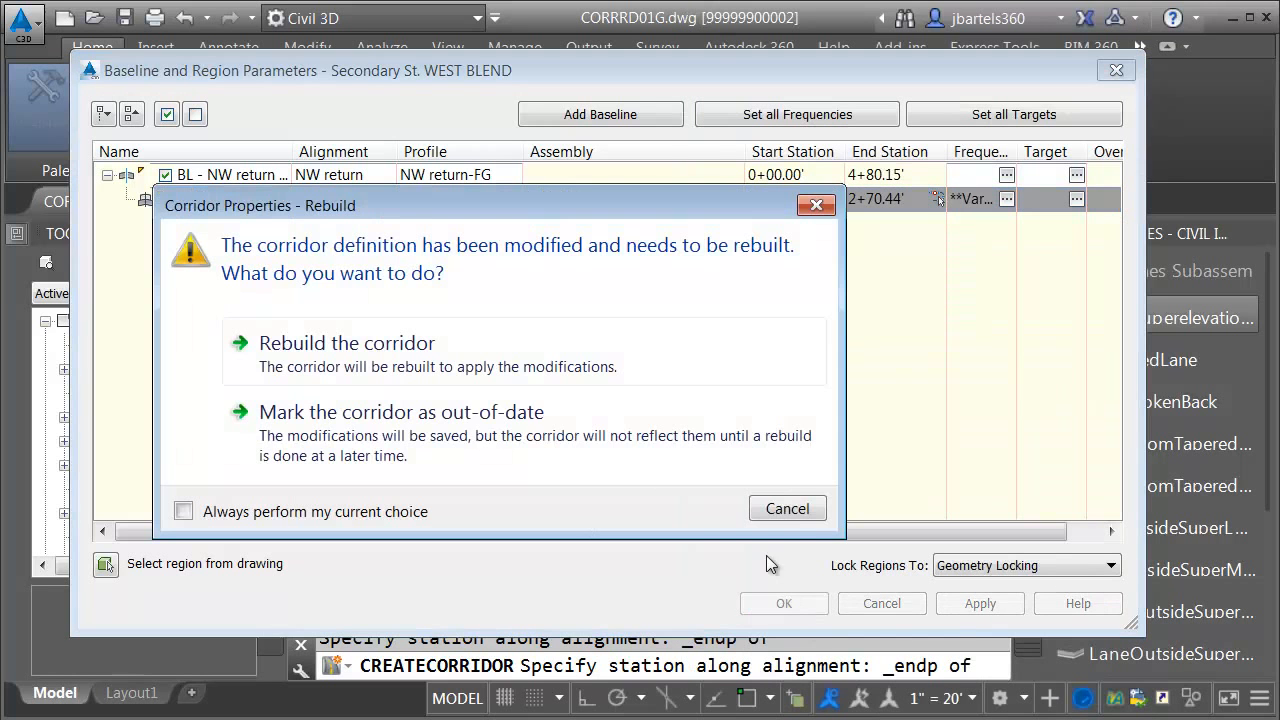
{"action": "left_click", "coordinate": [420, 347]}
Edit the new curb return region's targets and add the Secondary St. alignment as a Width Alignment target for Return Lane
{"action": "middle_click_drag", "start_coordinate": [709, 511], "coordinate": [731, 411]}
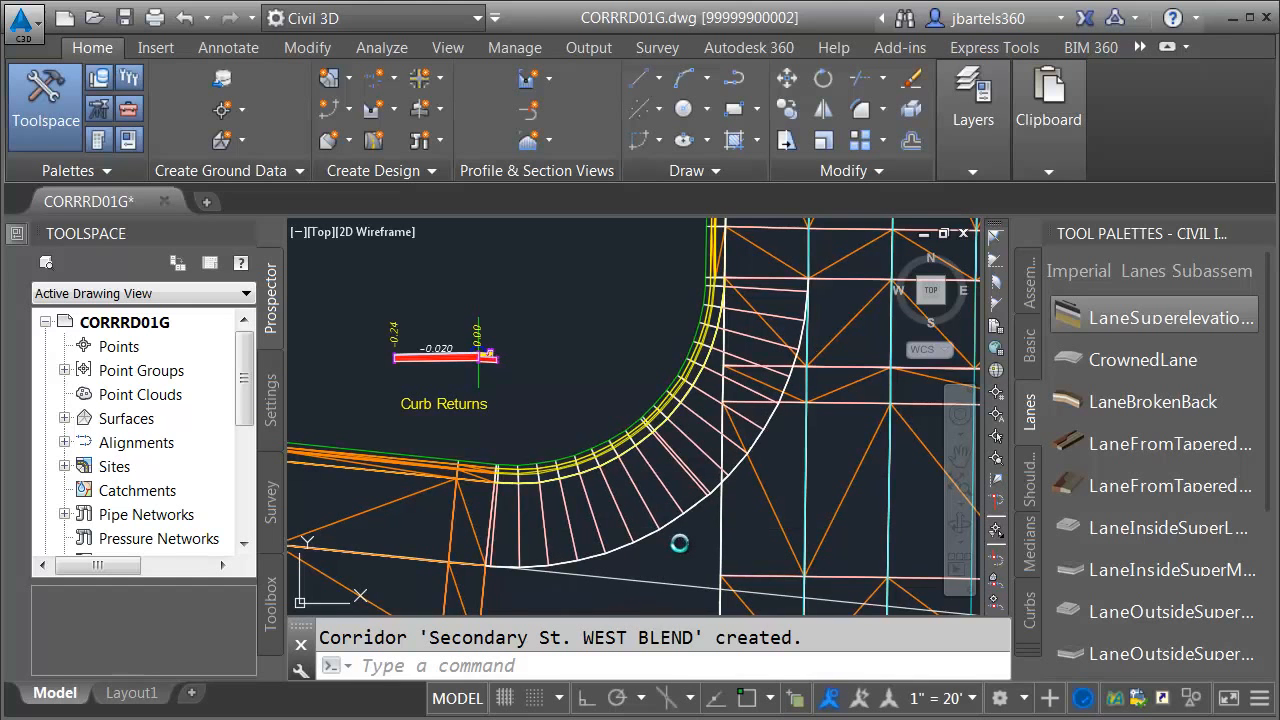
{"action": "left_click", "coordinate": [658, 456]}
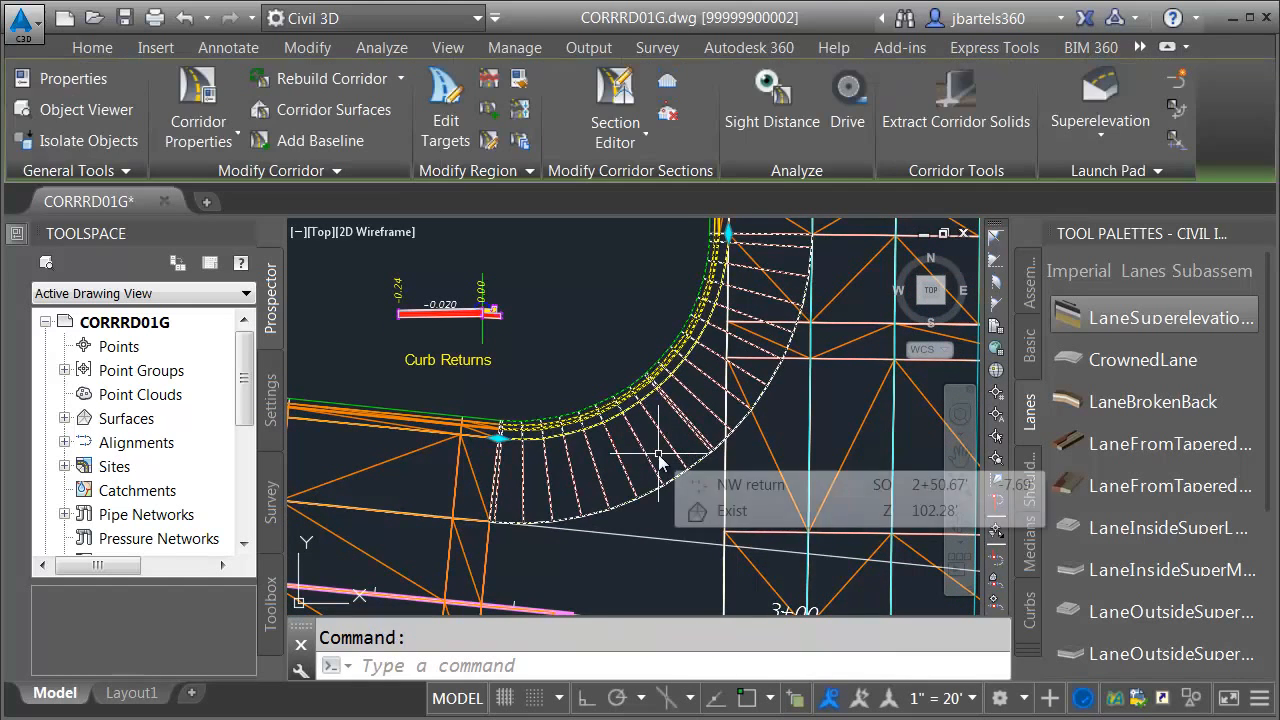
{"action": "left_click", "coordinate": [441, 100]}
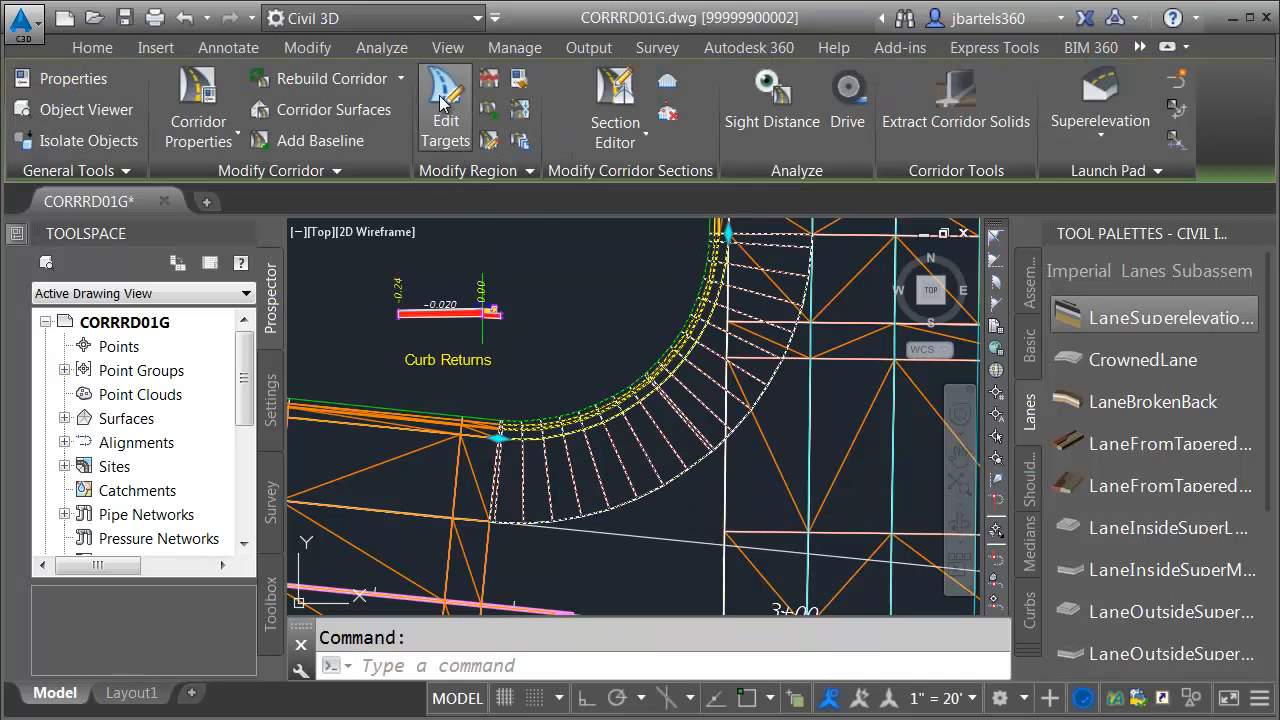
{"action": "left_click", "coordinate": [588, 470]}
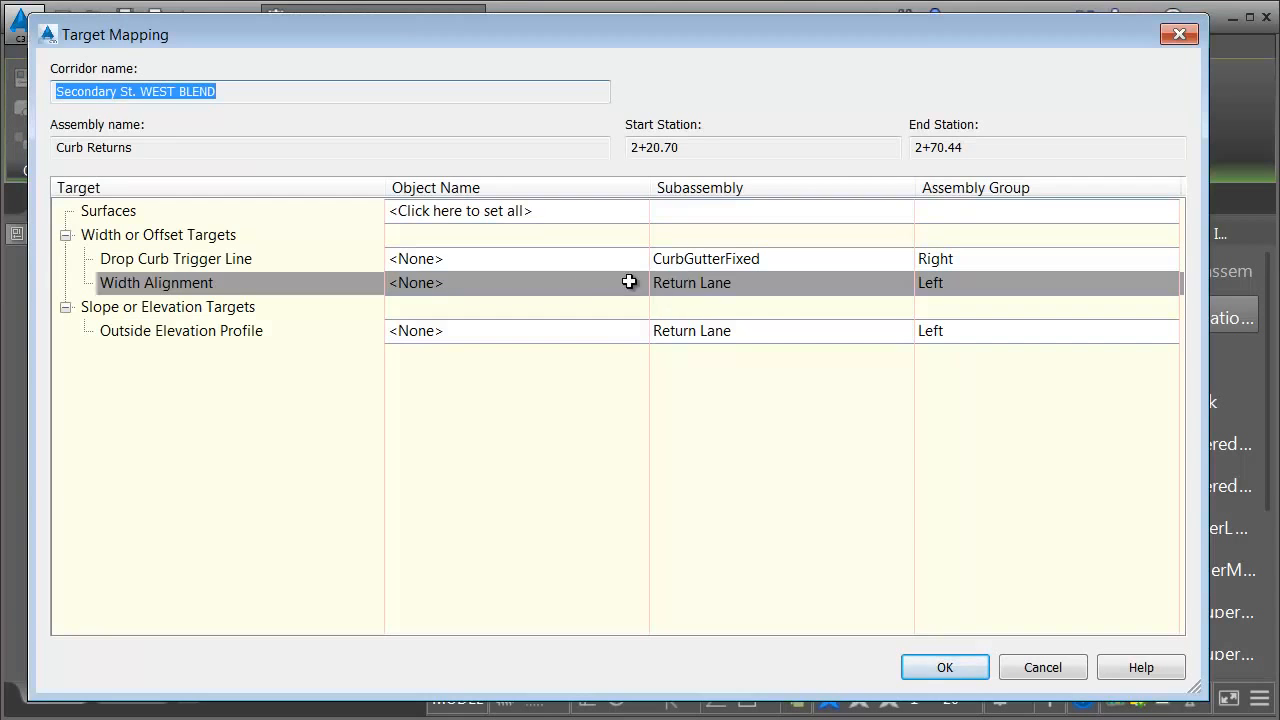
{"action": "left_click", "coordinate": [417, 283]}
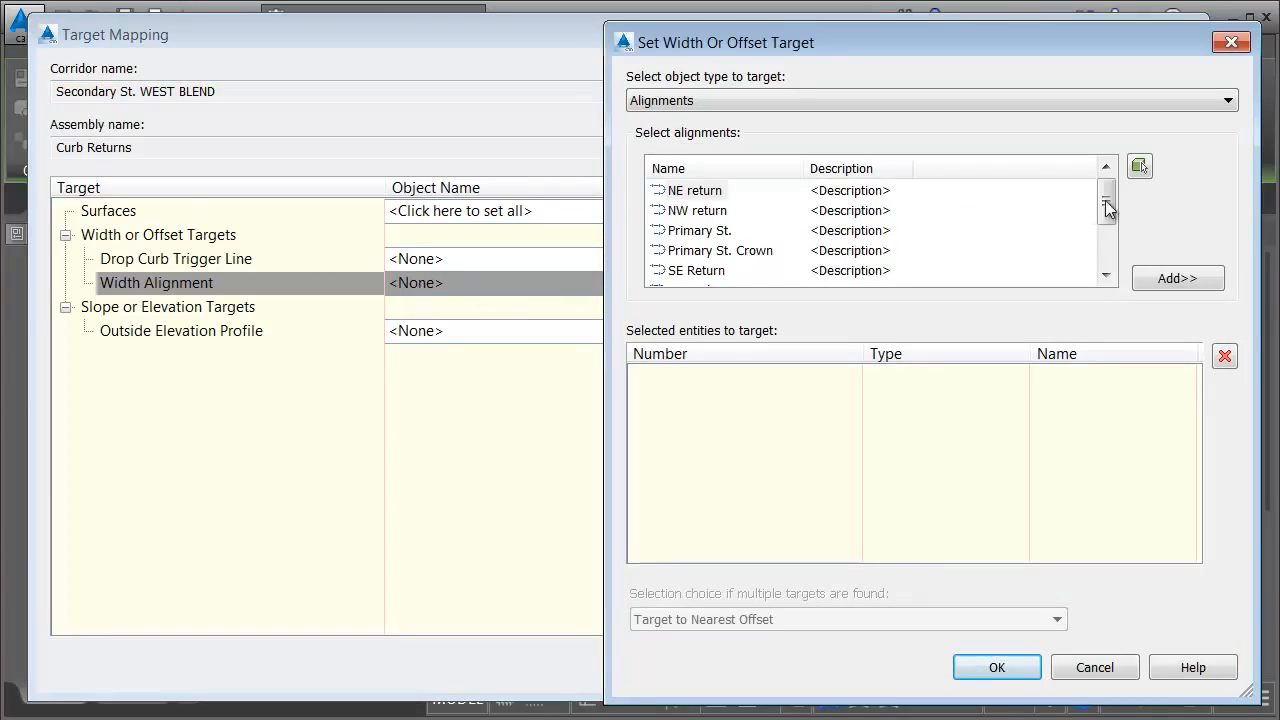
{"action": "left_click_drag", "start_coordinate": [1103, 203], "coordinate": [1109, 238]}
{"action": "left_click", "coordinate": [738, 251]}
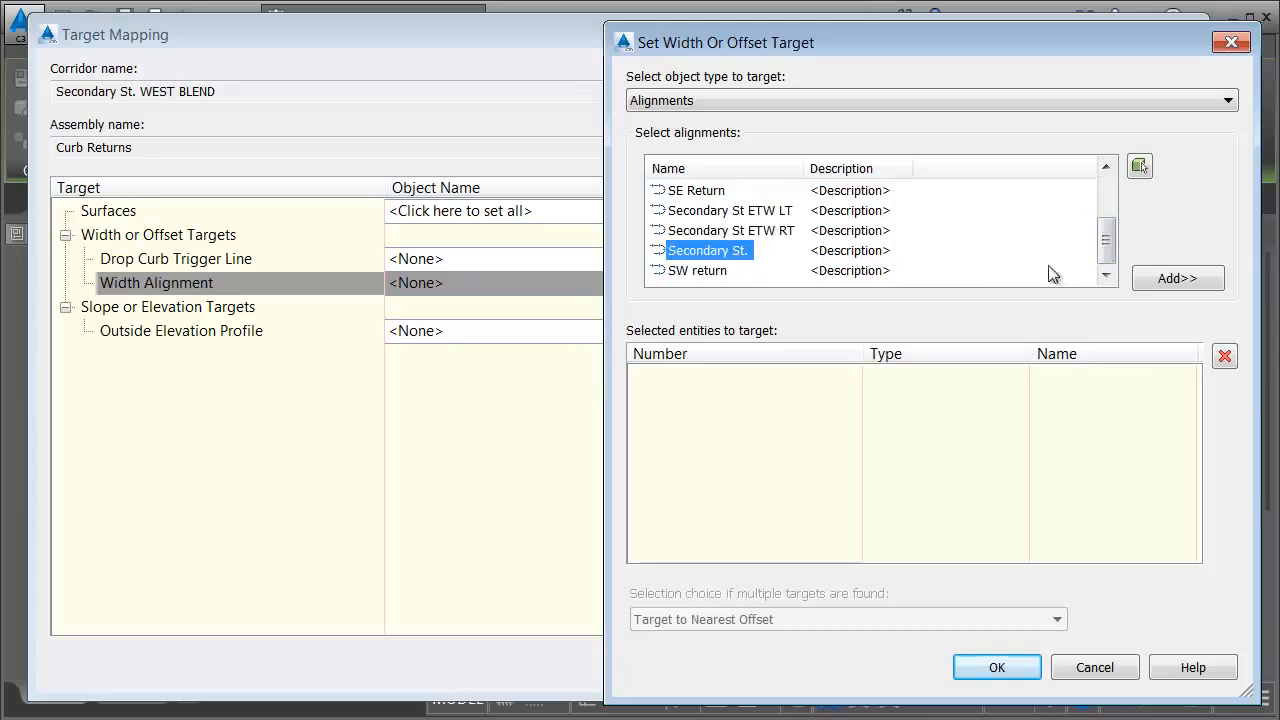
{"action": "left_click", "coordinate": [1162, 280]}
Add the Primary St. ETW LT feature line from the drawing as a second Width Alignment target for Return Lane
{"action": "left_click", "coordinate": [706, 103]}
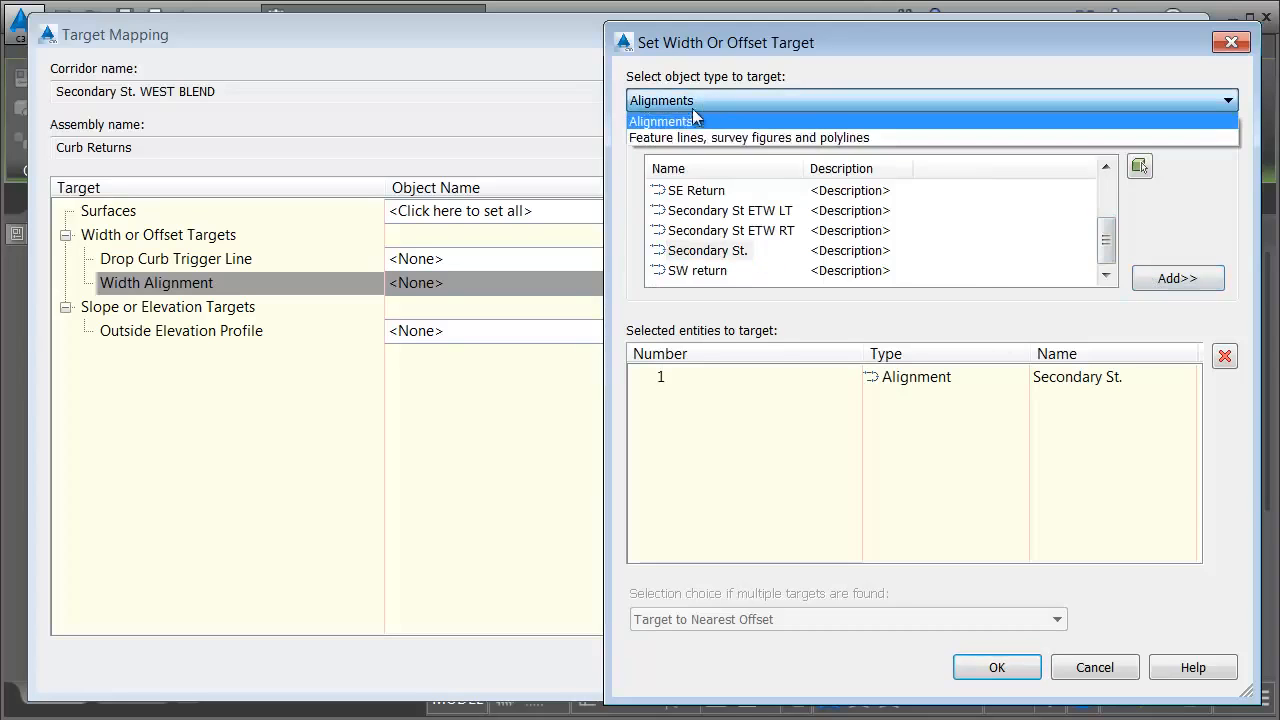
{"action": "left_click", "coordinate": [674, 131]}
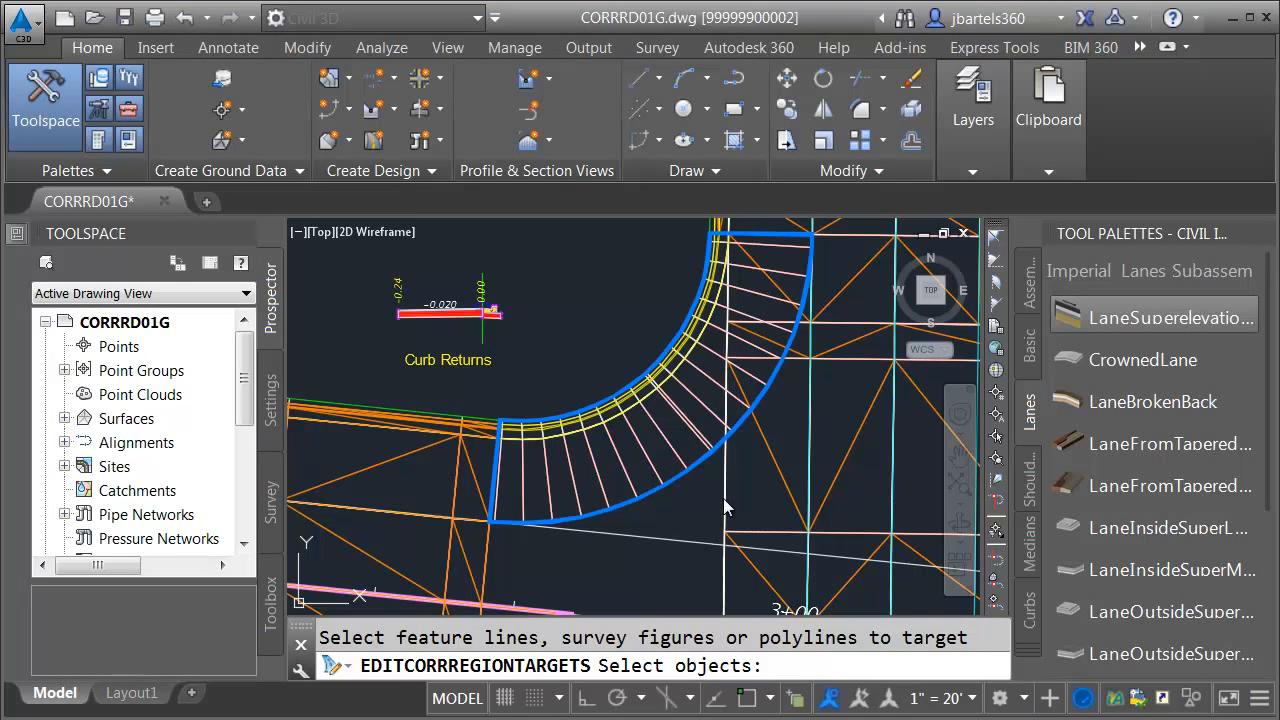
{"action": "left_click", "coordinate": [723, 497]}
{"action": "key", "text": "Return"}
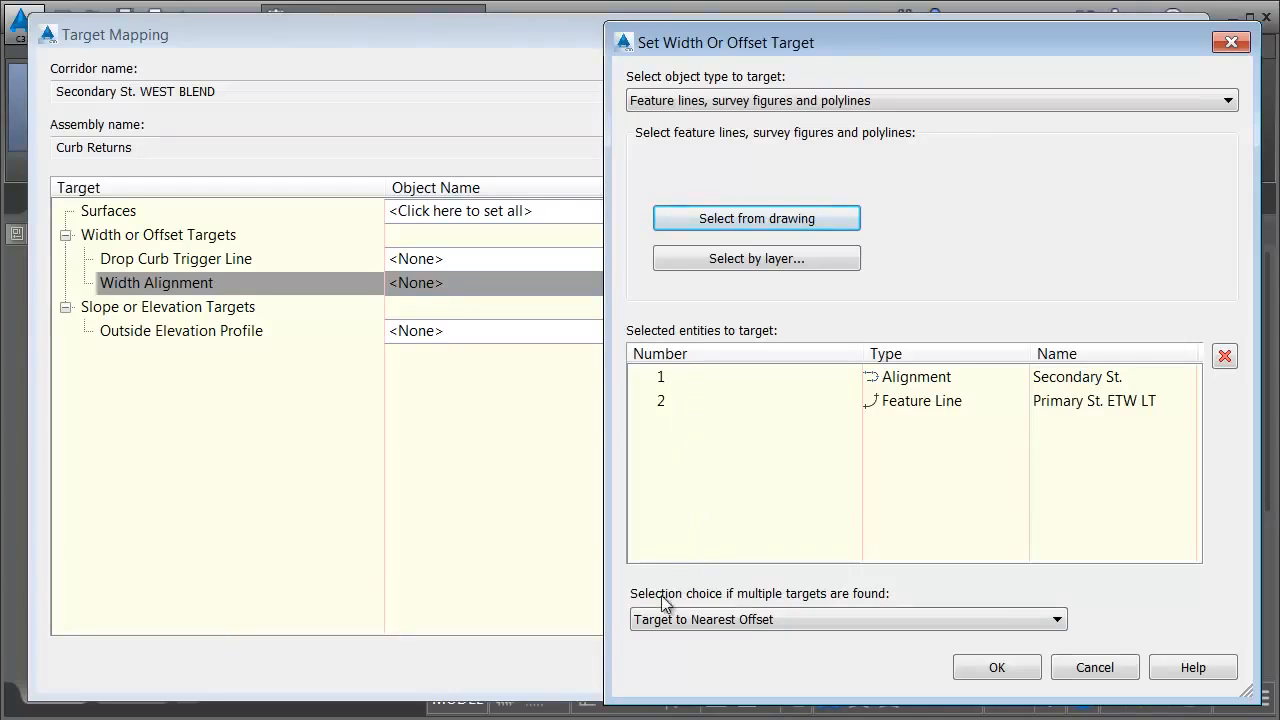
{"action": "left_click", "coordinate": [995, 668]}
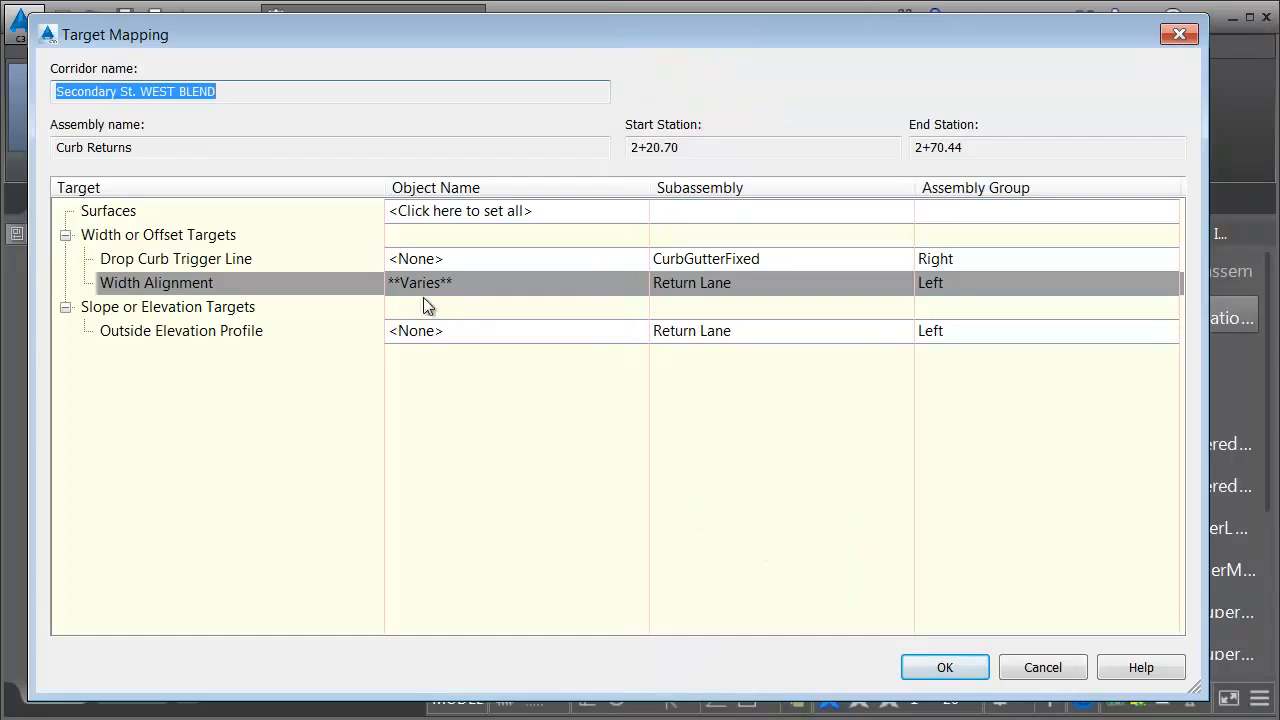
Add the primary street's edge feature line from the drawing as an Outside Elevation Profile target for Return Lane
{"action": "left_click", "coordinate": [418, 330]}
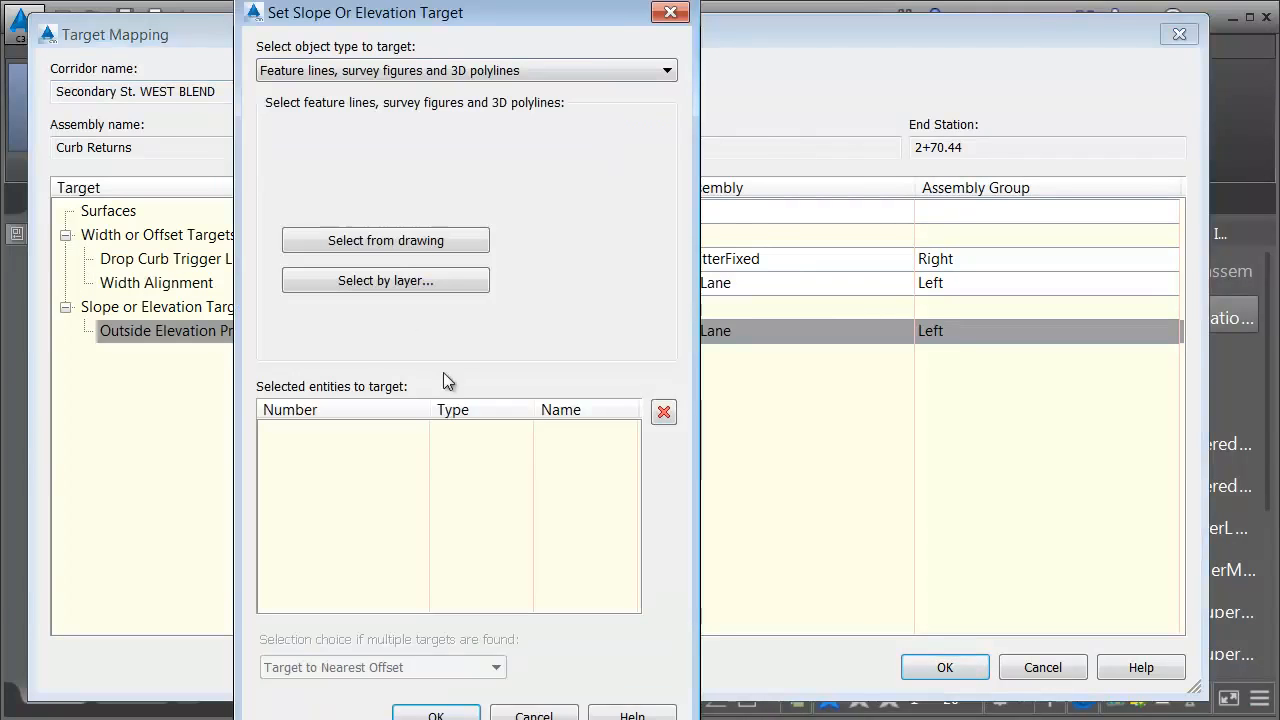
{"action": "left_click", "coordinate": [375, 247]}
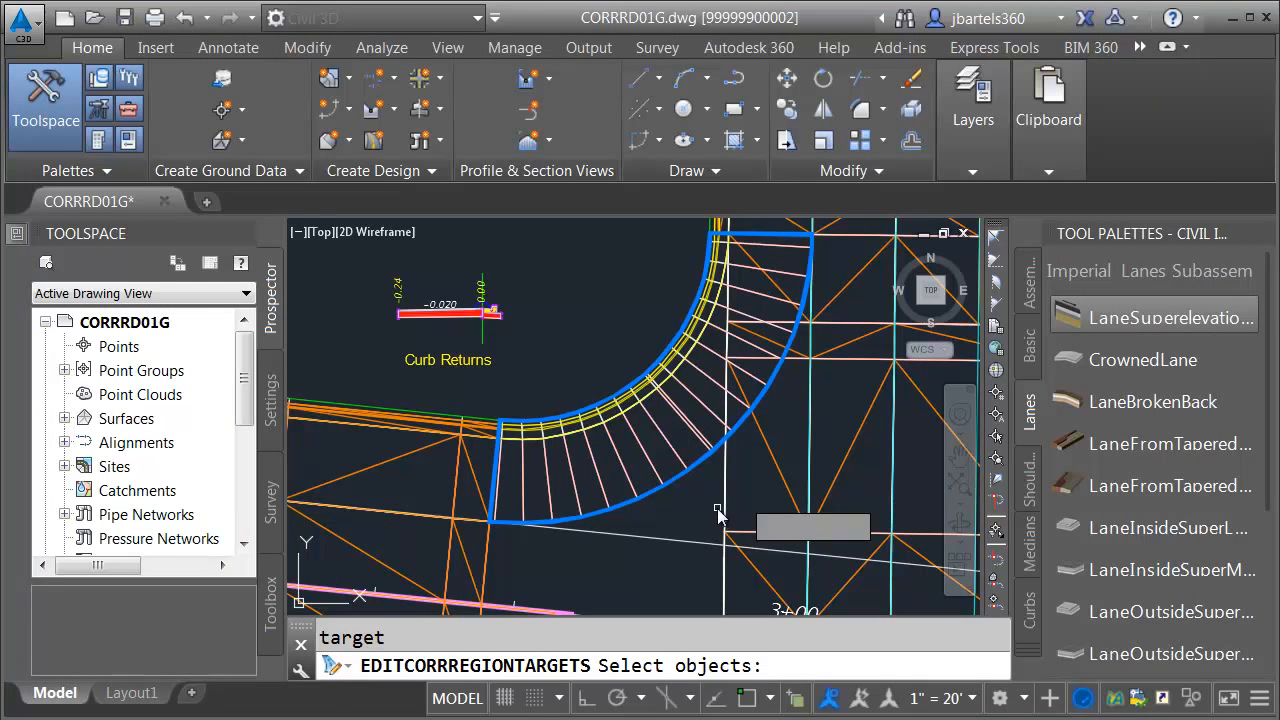
{"action": "left_click", "coordinate": [725, 516]}
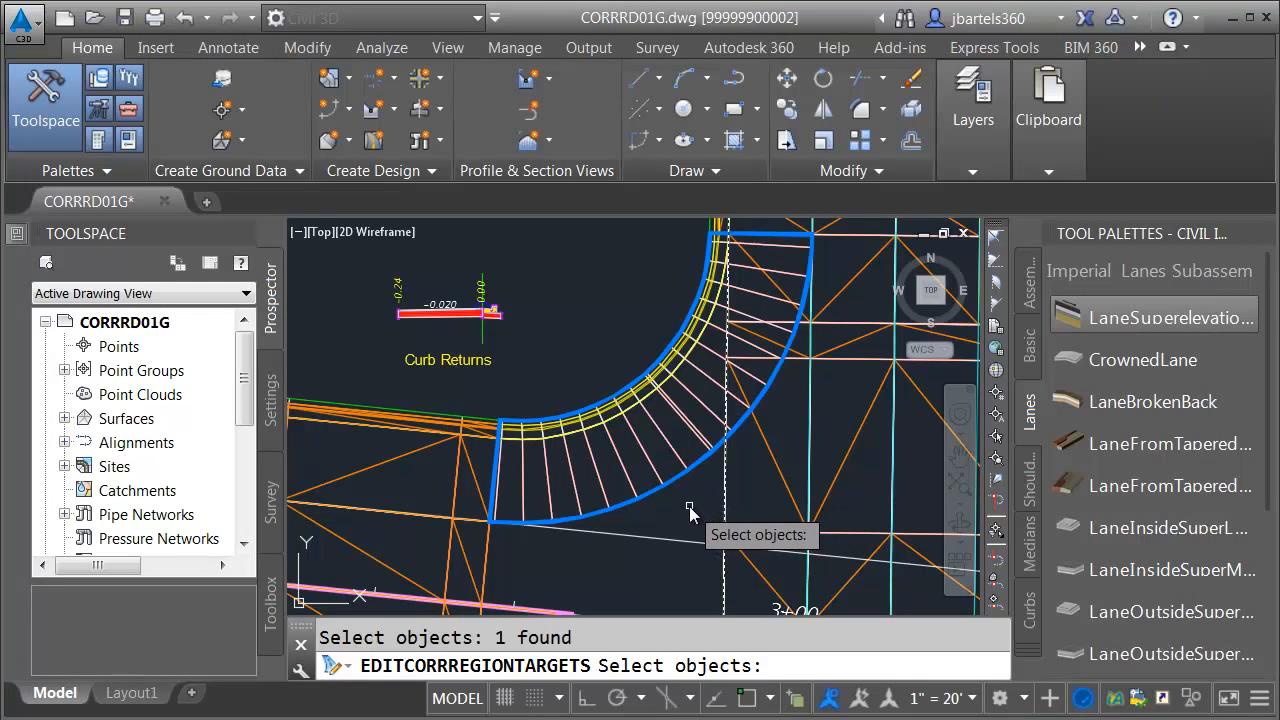
{"action": "key", "text": "Return"}
Add the Secondary St - FG profile of the Secondary St. alignment as a second elevation target and apply the target mapping
{"action": "left_click", "coordinate": [405, 70]}
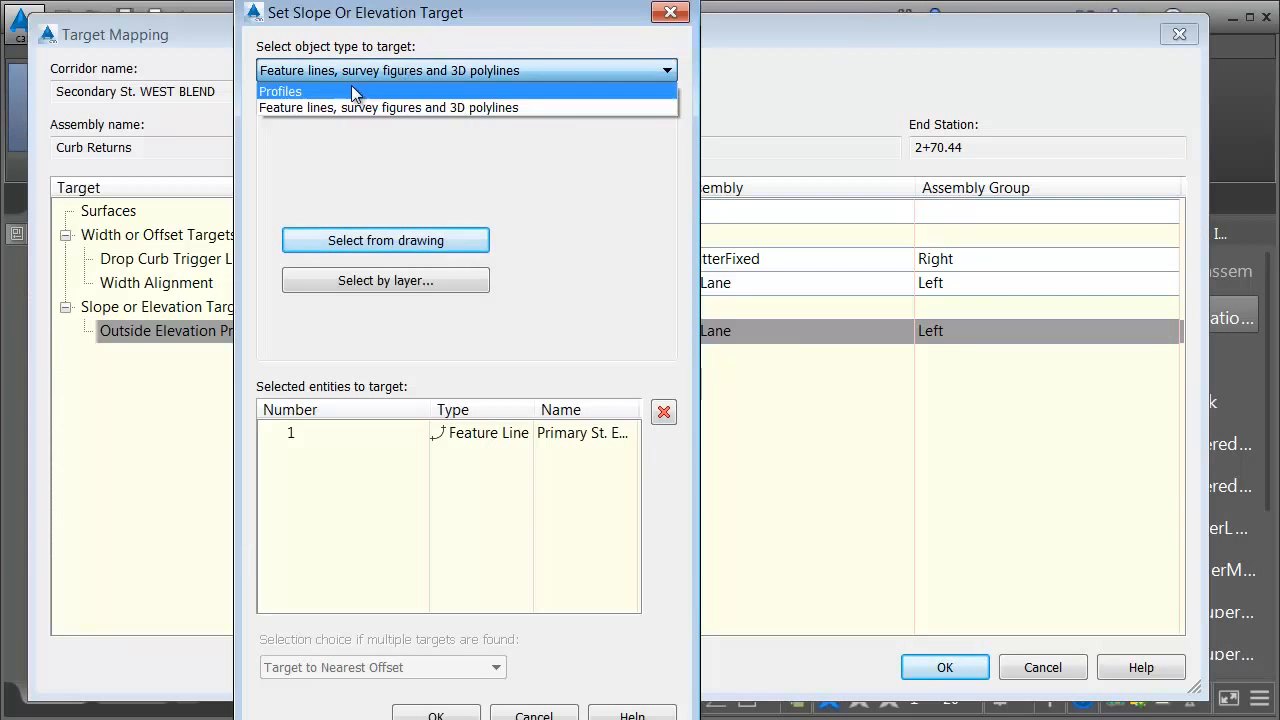
{"action": "left_click", "coordinate": [345, 88]}
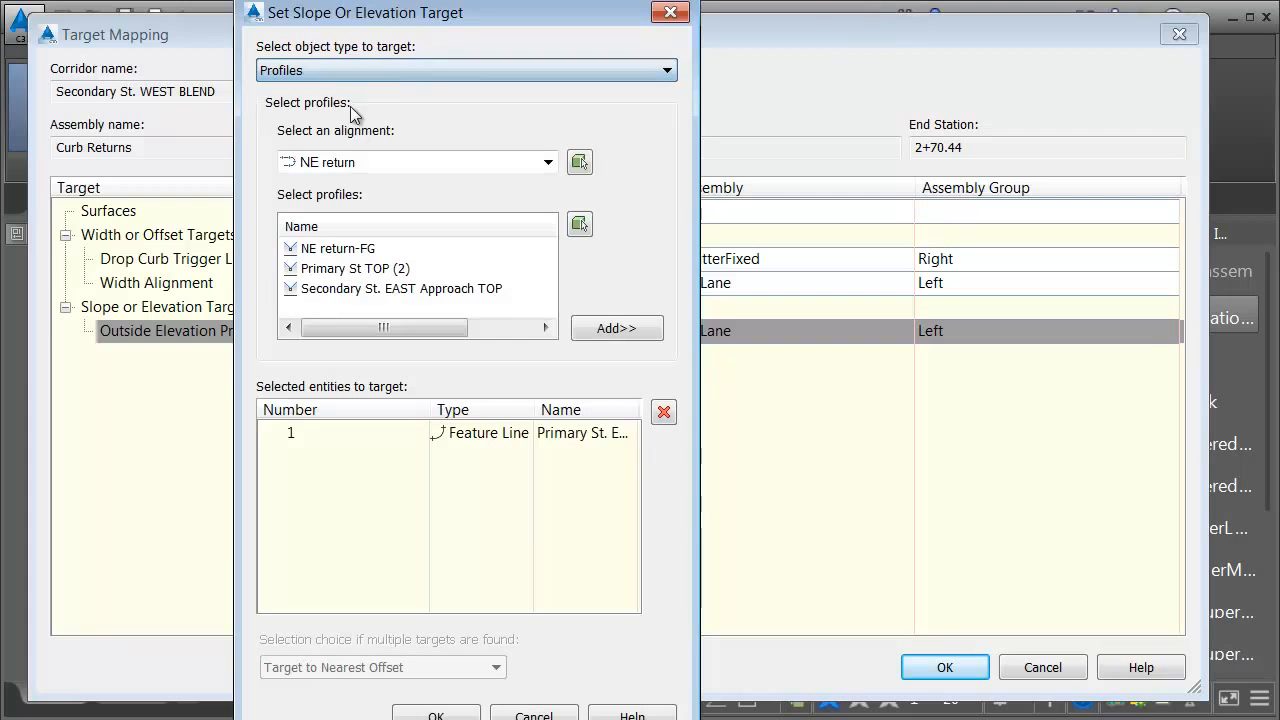
{"action": "left_click", "coordinate": [360, 162]}
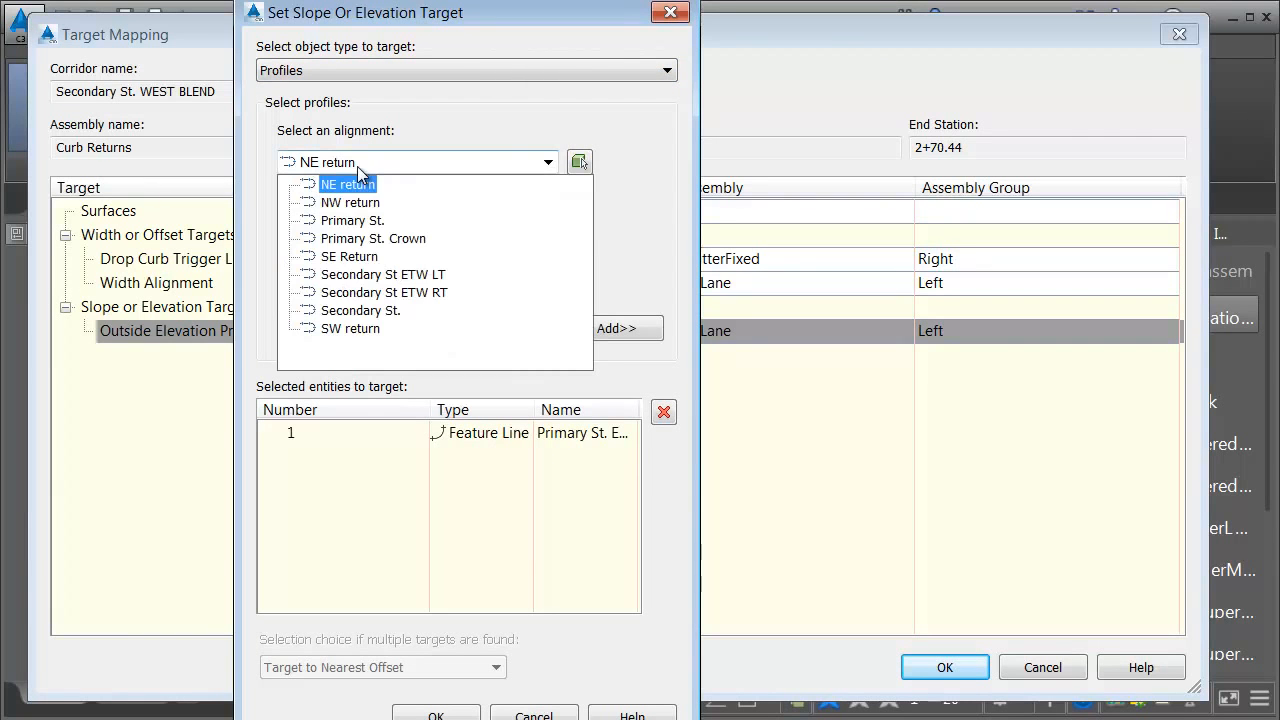
{"action": "left_click", "coordinate": [360, 311]}
{"action": "left_click", "coordinate": [331, 268]}
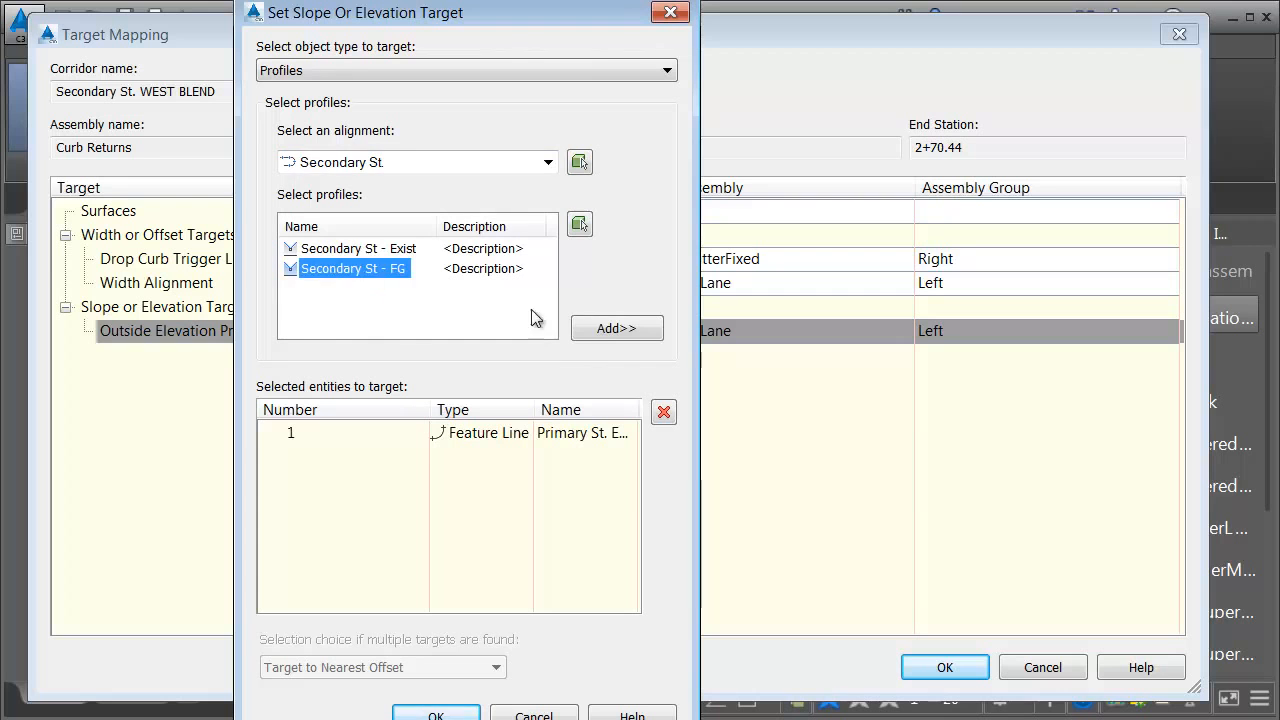
{"action": "left_click", "coordinate": [604, 330]}
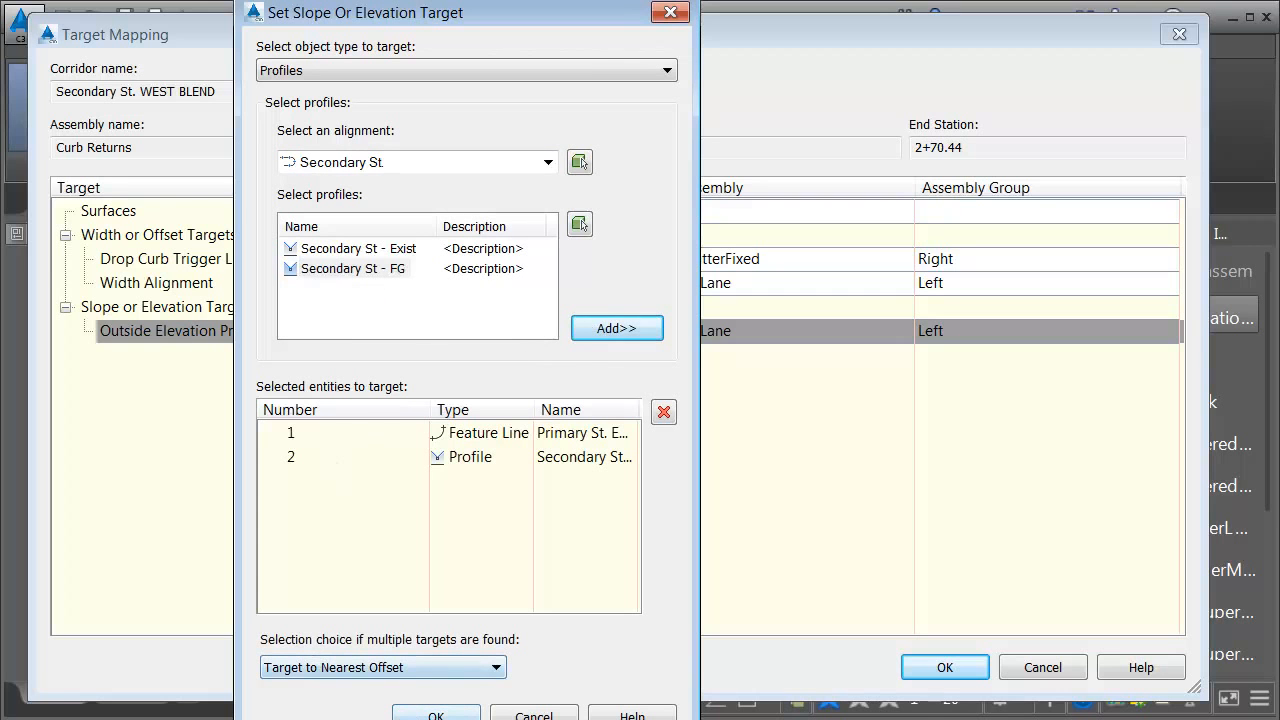
{"action": "left_click", "coordinate": [436, 714]}
{"action": "left_click", "coordinate": [945, 667]}
{"action": "key", "text": "Escape"}
Add an extra assembly station at 2+53.25' to the northwest Curb Returns region, where the Secondary St. alignment meets the primary street's edge
{"action": "scroll", "coordinate": [770, 510], "scroll_direction": "down", "scroll_amount": 3}
{"action": "middle_click_drag", "start_coordinate": [785, 520], "coordinate": [697, 466]}
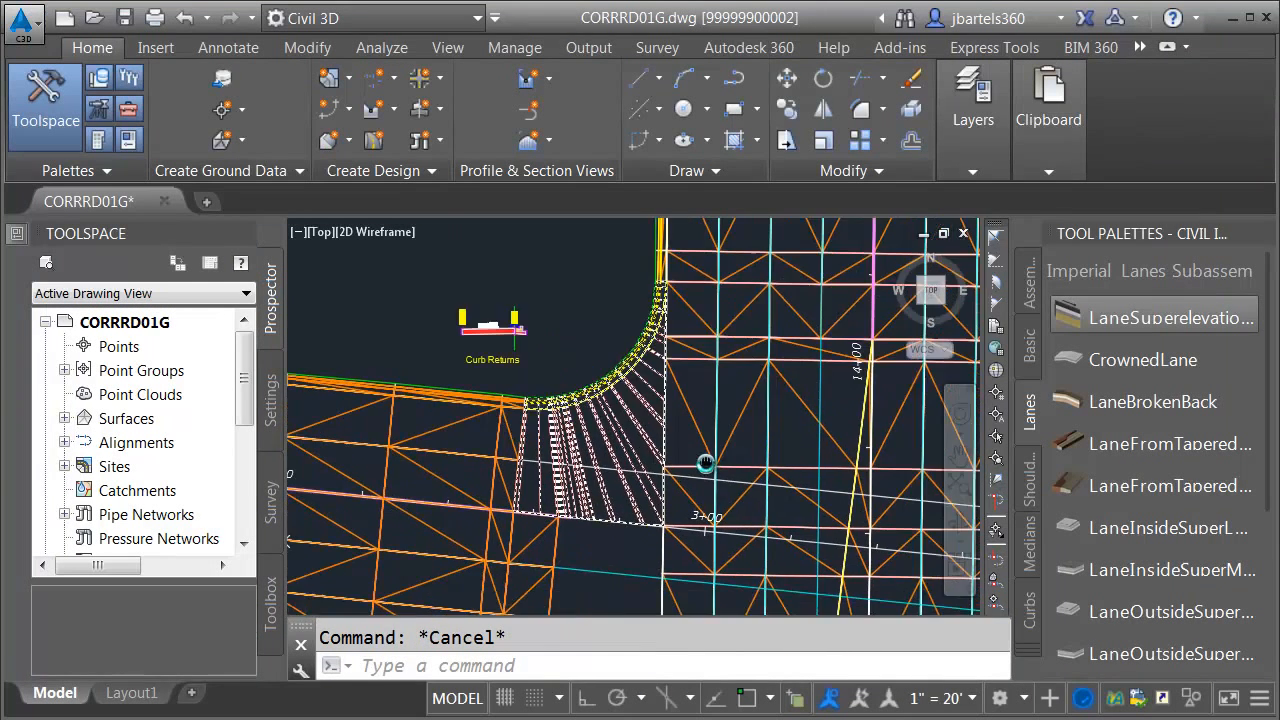
{"action": "scroll", "coordinate": [697, 466], "scroll_direction": "up", "scroll_amount": 8}
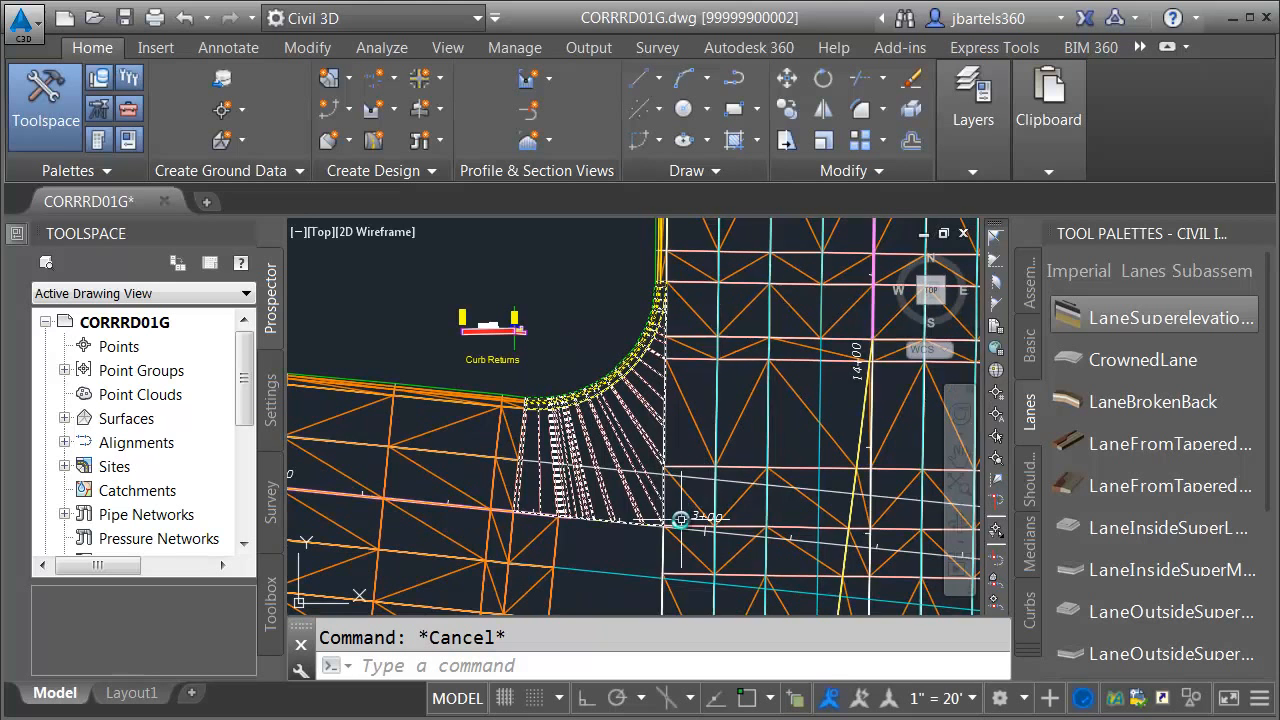
{"action": "scroll", "coordinate": [650, 510], "scroll_direction": "up", "scroll_amount": 2}
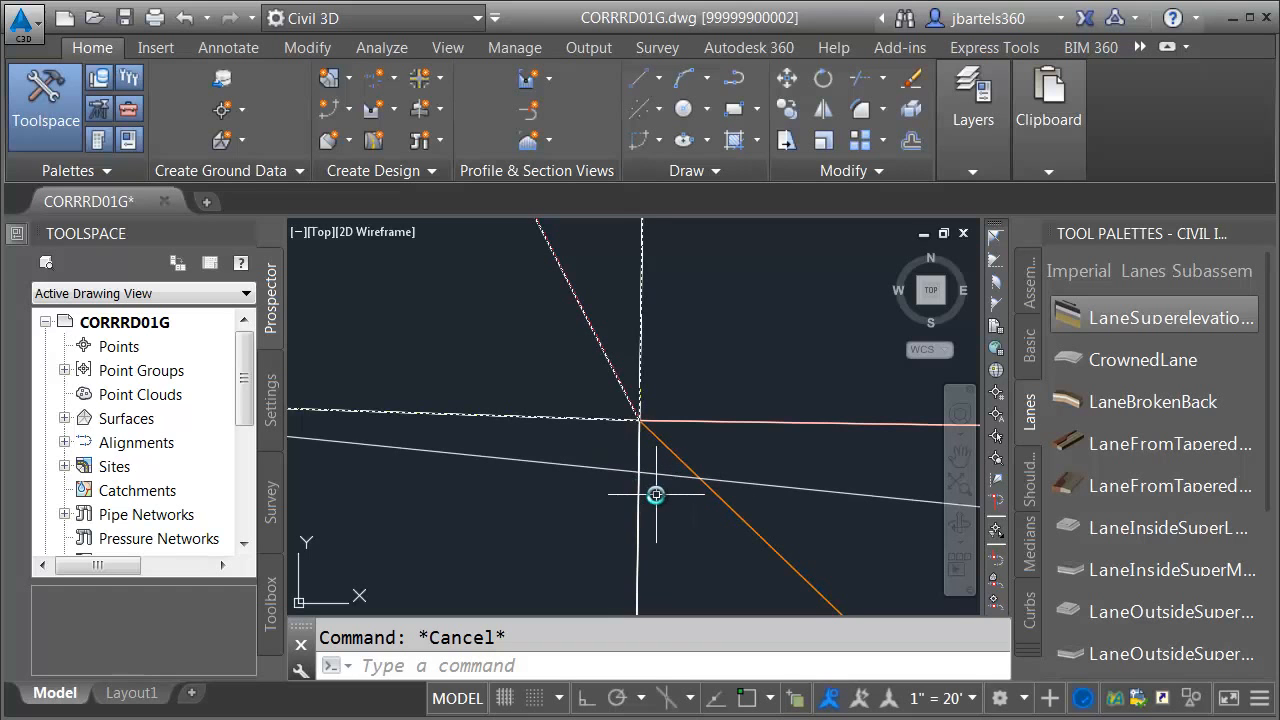
{"action": "scroll", "coordinate": [634, 484], "scroll_direction": "down", "scroll_amount": 2}
{"action": "scroll", "coordinate": [634, 484], "scroll_direction": "down", "scroll_amount": 3}
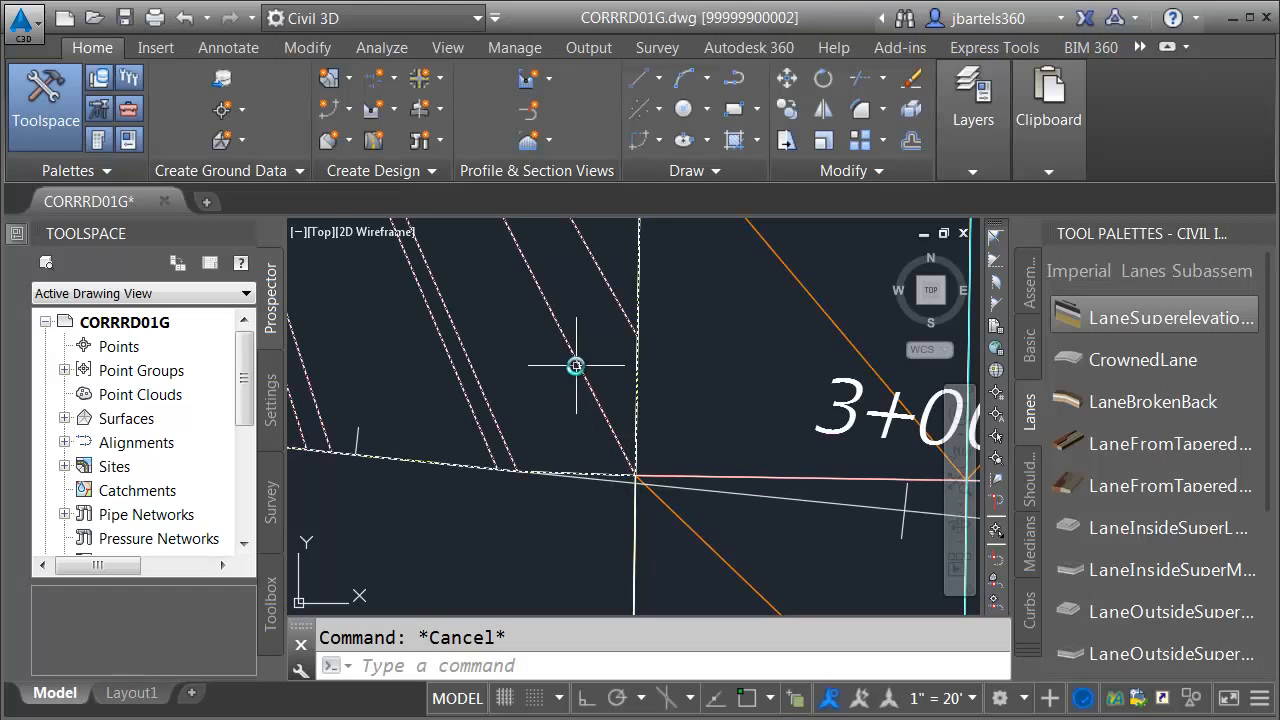
{"action": "left_click", "coordinate": [558, 375]}
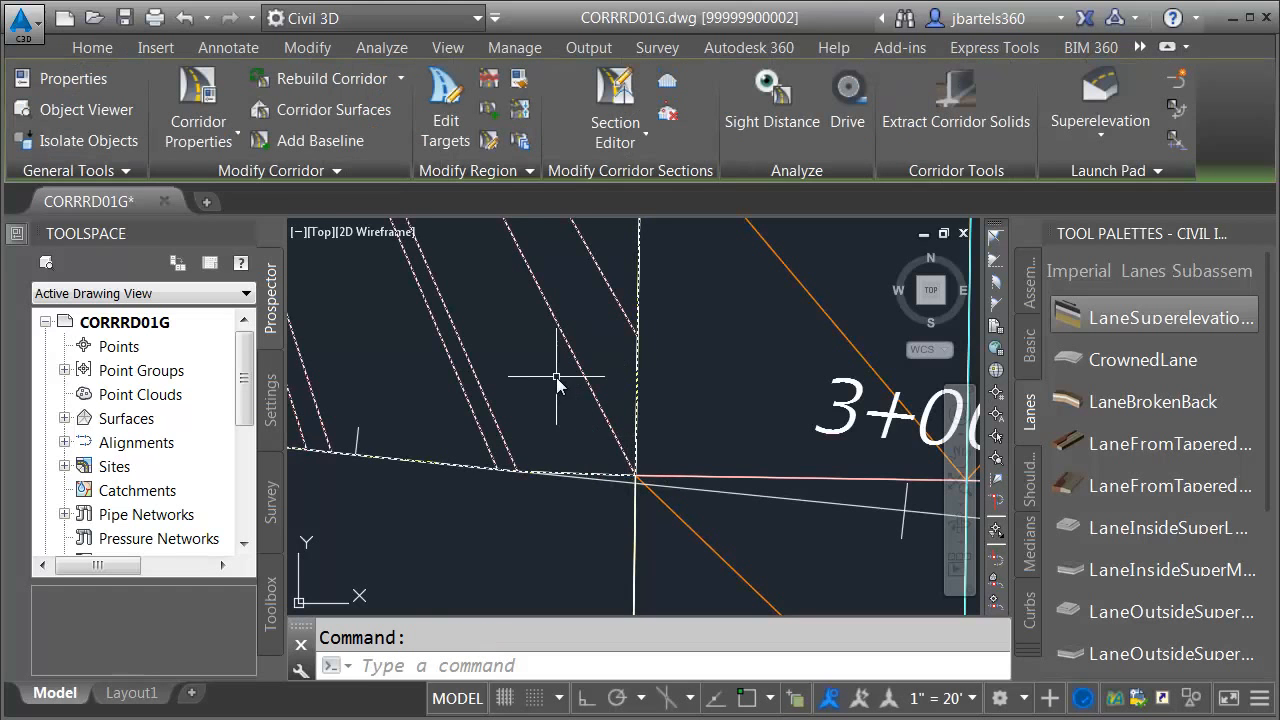
{"action": "left_click", "coordinate": [489, 141]}
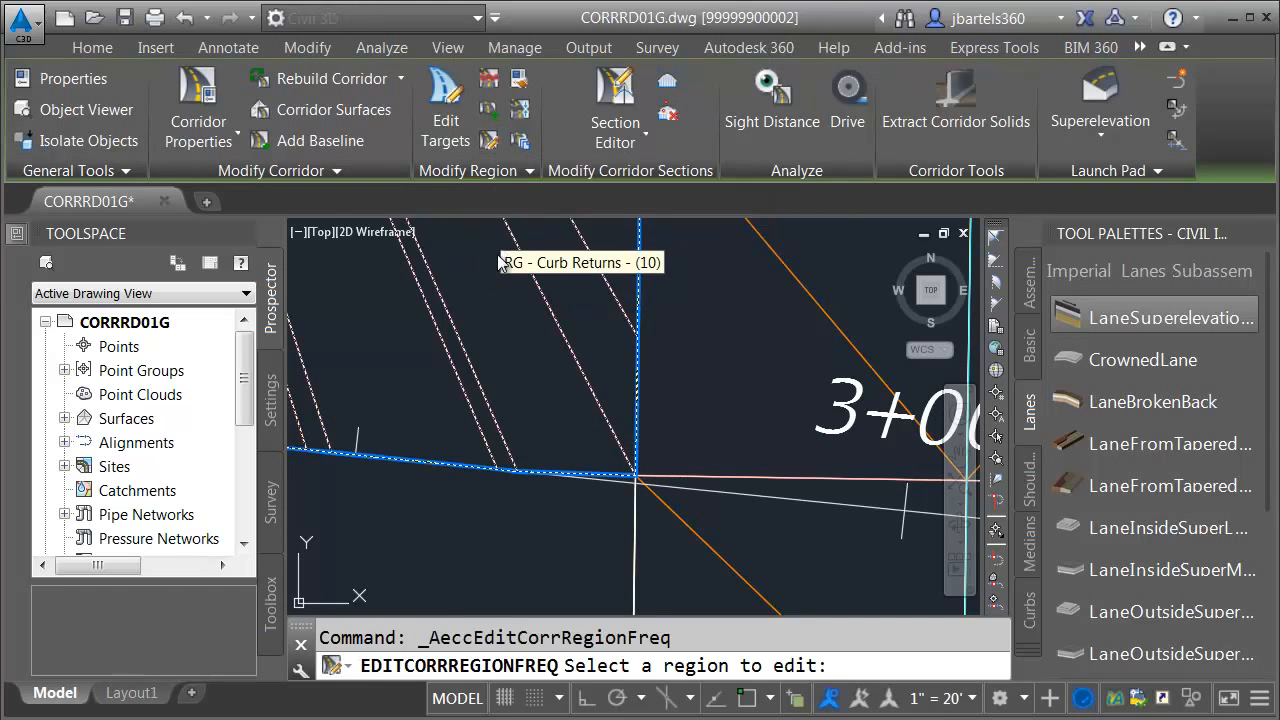
{"action": "left_click", "coordinate": [497, 241]}
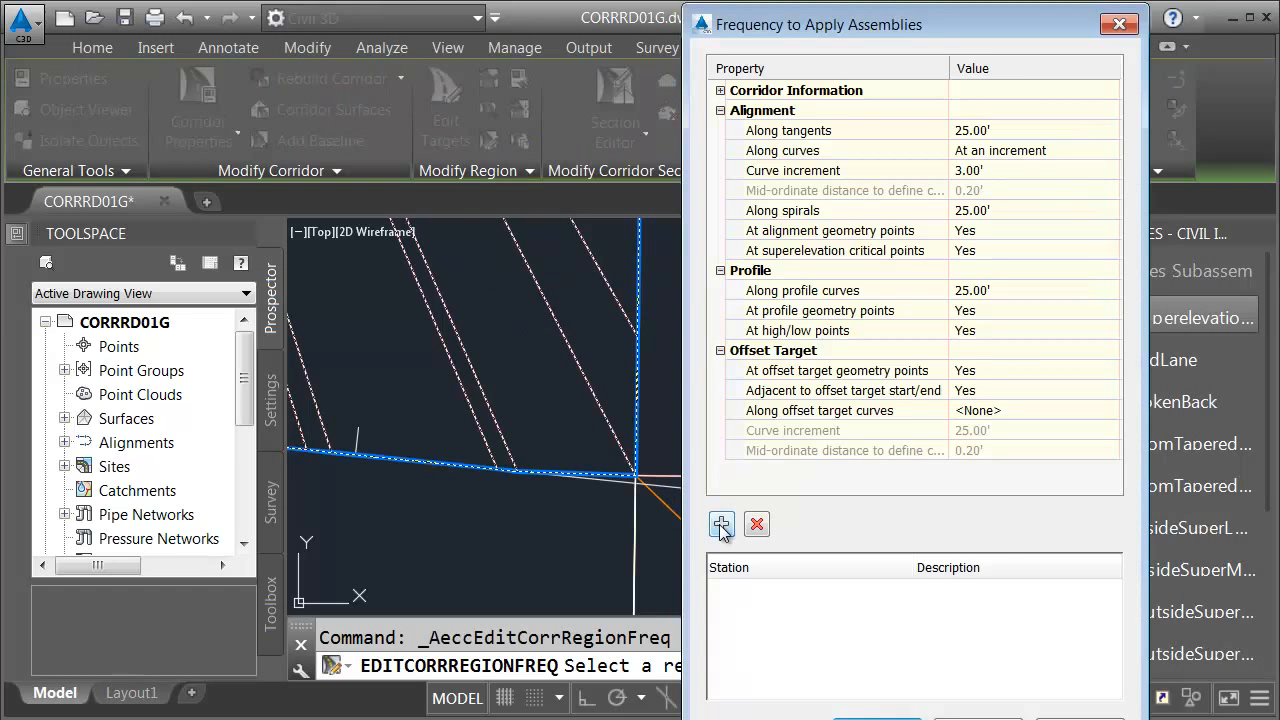
{"action": "scroll", "coordinate": [622, 528], "scroll_direction": "up", "scroll_amount": 8}
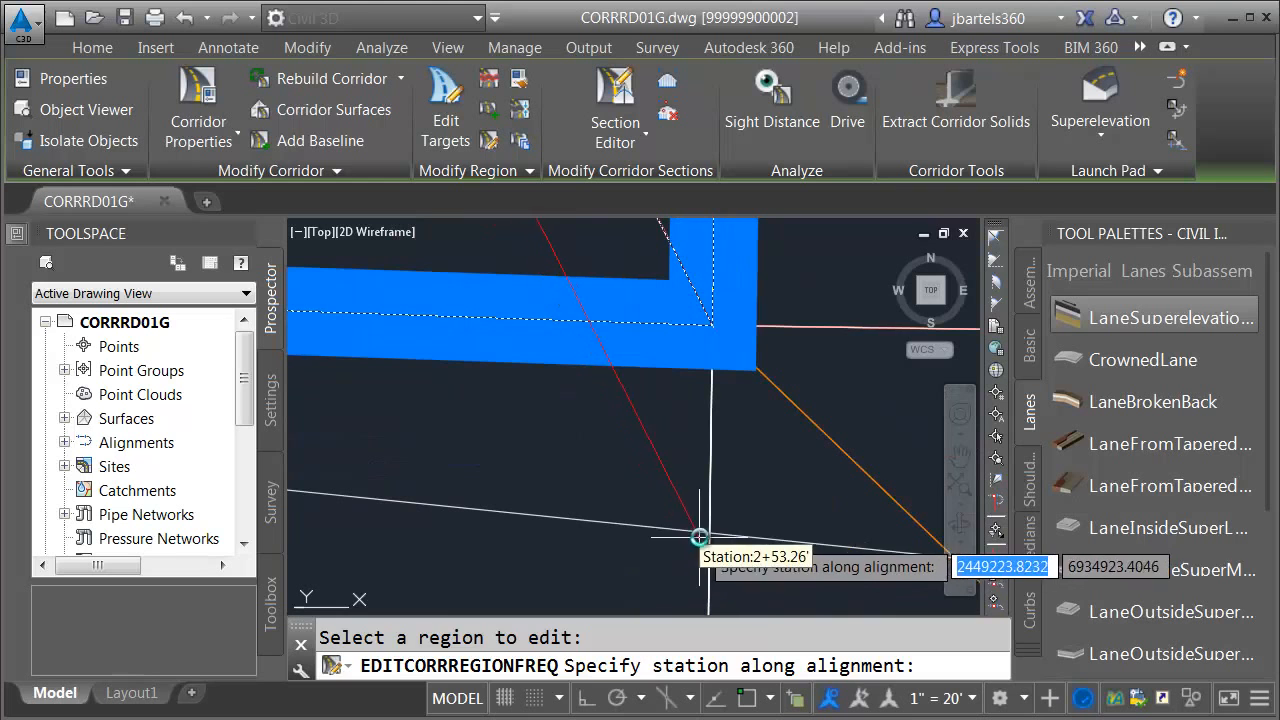
{"action": "left_click", "coordinate": [708, 531]}
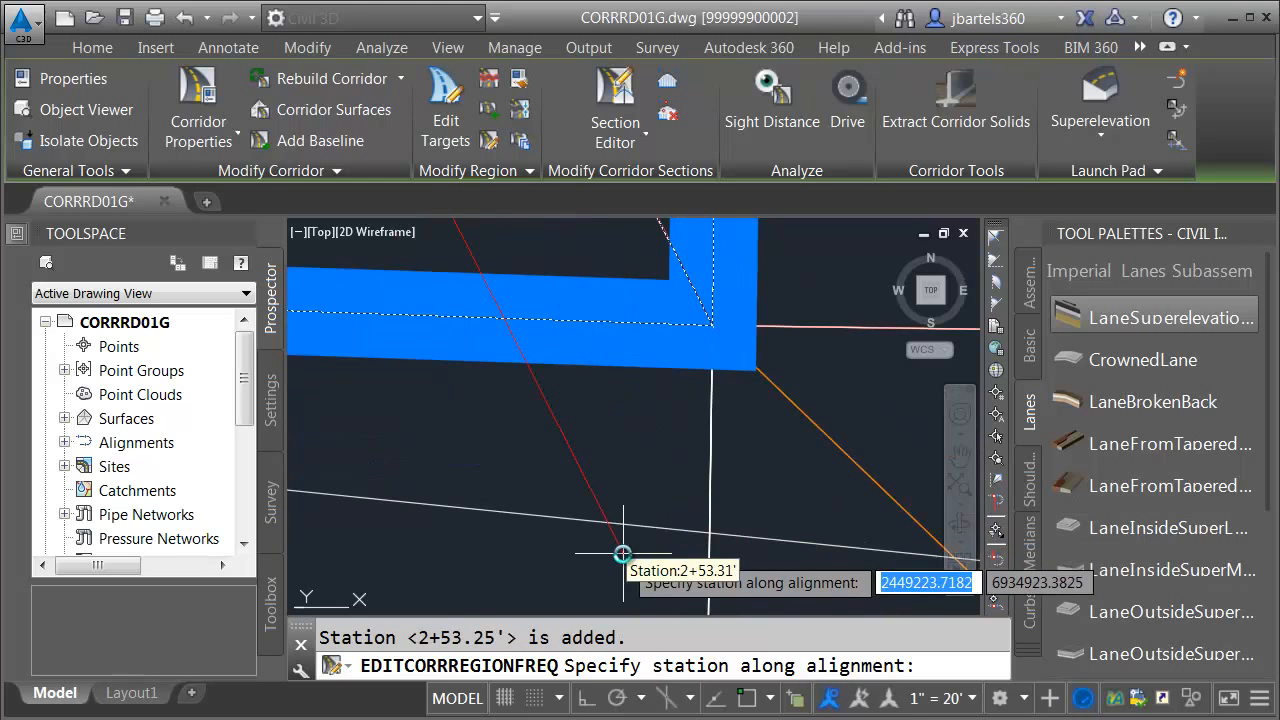
{"action": "key", "text": "Return"}
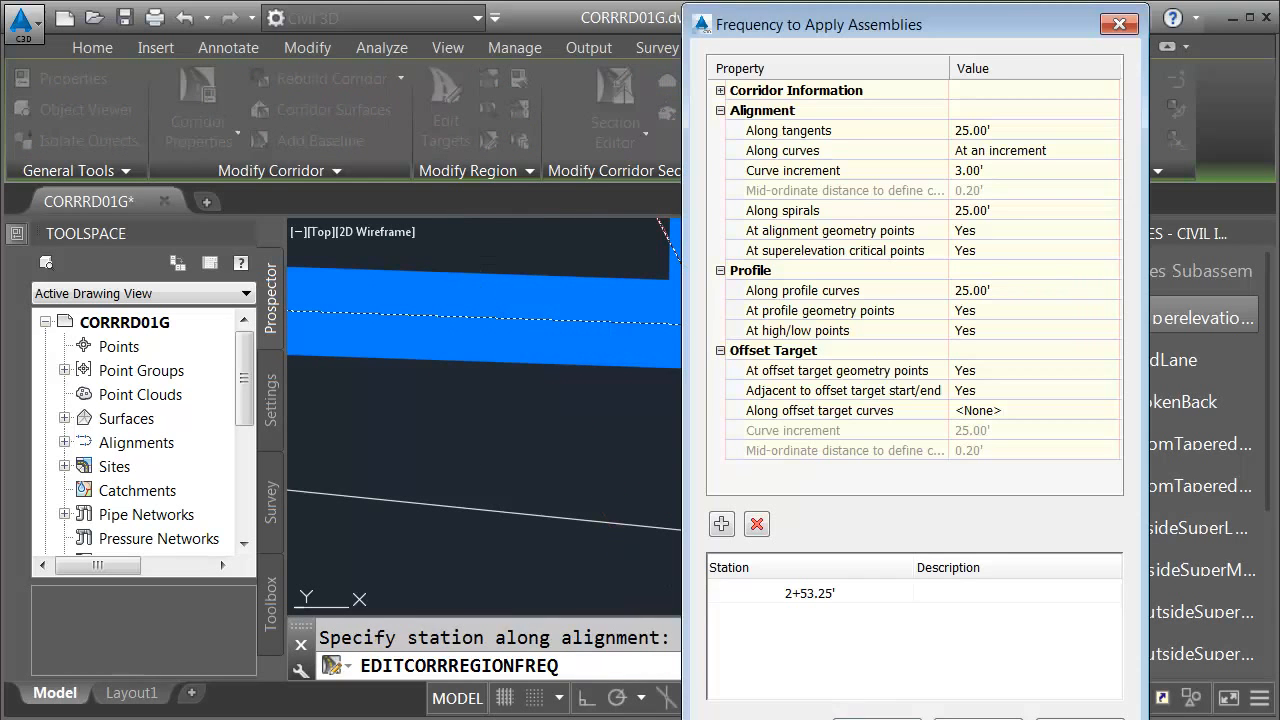
{"action": "key", "text": "Return"}
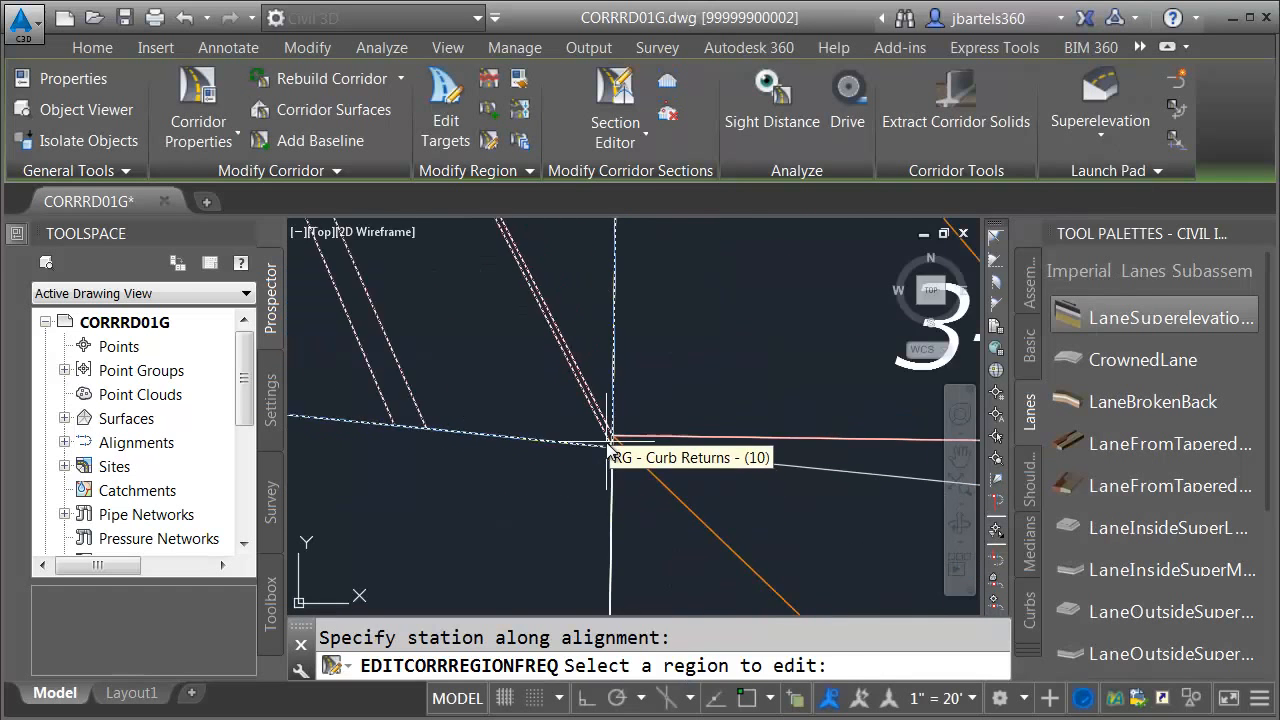
{"action": "key", "text": "Escape"}
Add a second baseline to the Secondary St. WEST BLEND corridor that follows the SW return alignment
{"action": "middle_click_drag", "start_coordinate": [596, 460], "coordinate": [593, 473]}
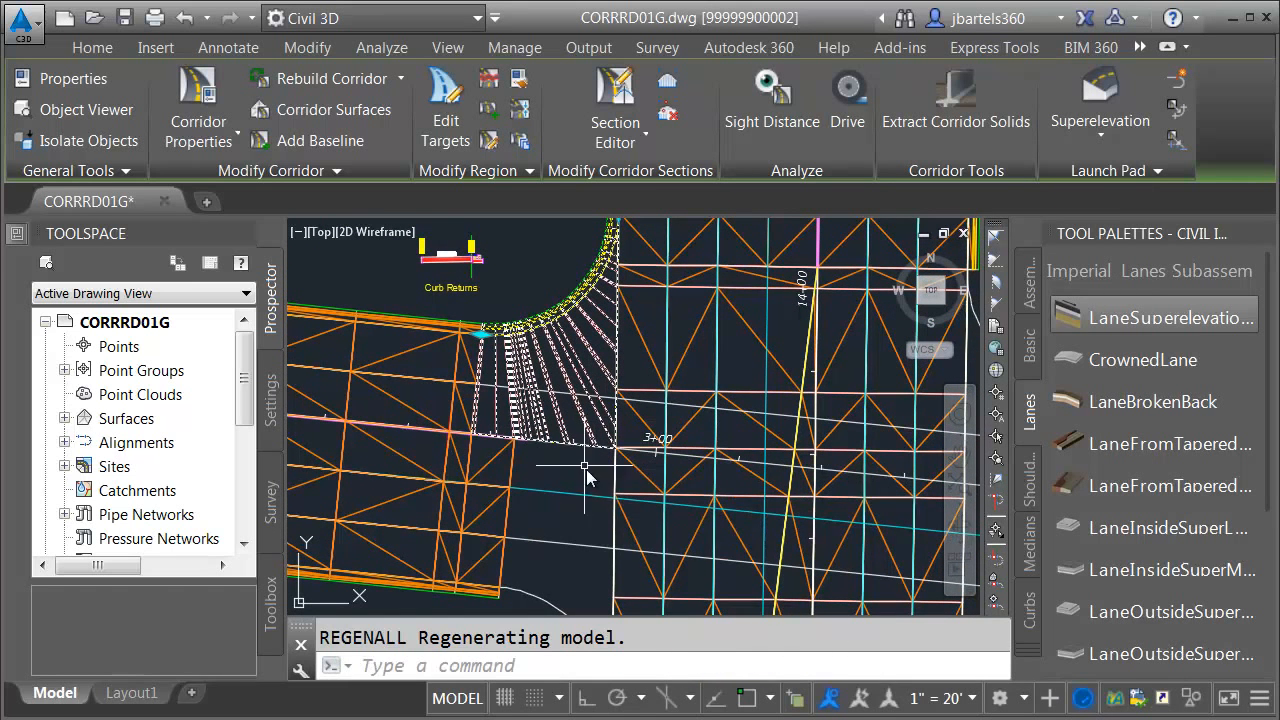
{"action": "mouse_move", "coordinate": [592, 495]}
{"action": "middle_mouse_down"}
{"action": "mouse_move", "coordinate": [575, 453]}
{"action": "mouse_move", "coordinate": [580, 357]}
{"action": "middle_mouse_up"}
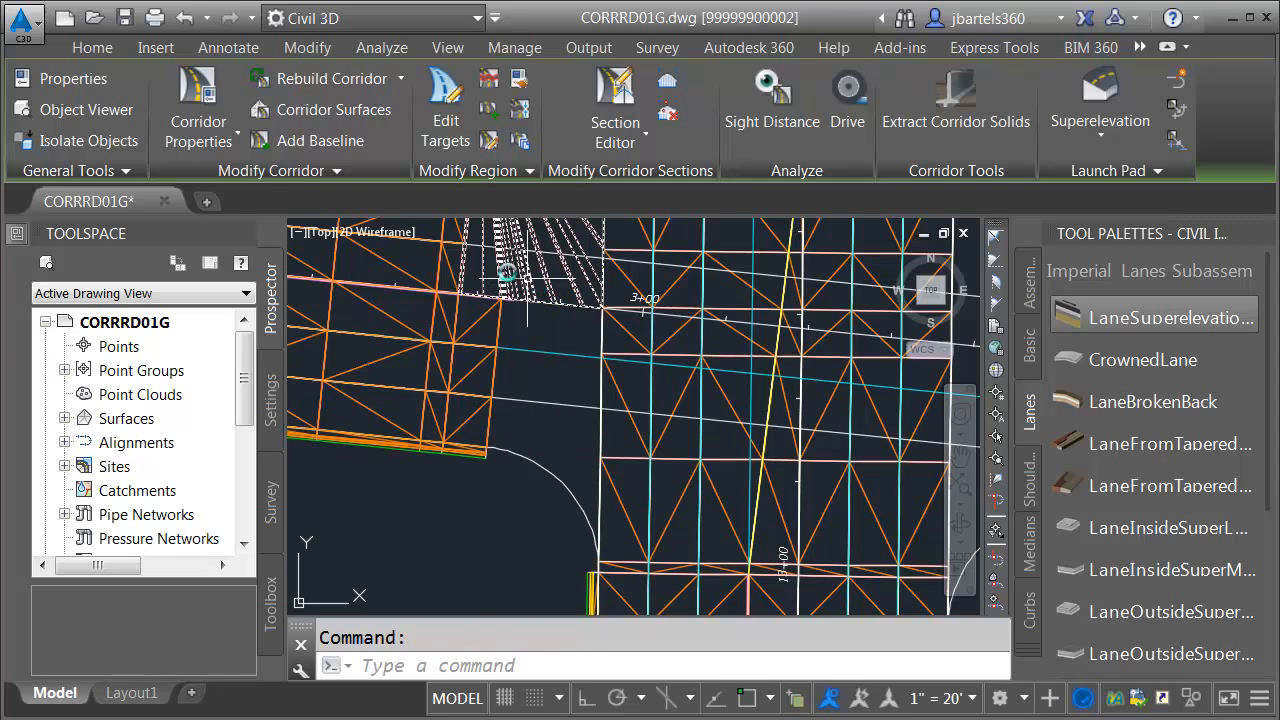
{"action": "left_click", "coordinate": [200, 100]}
{"action": "left_click", "coordinate": [203, 104]}
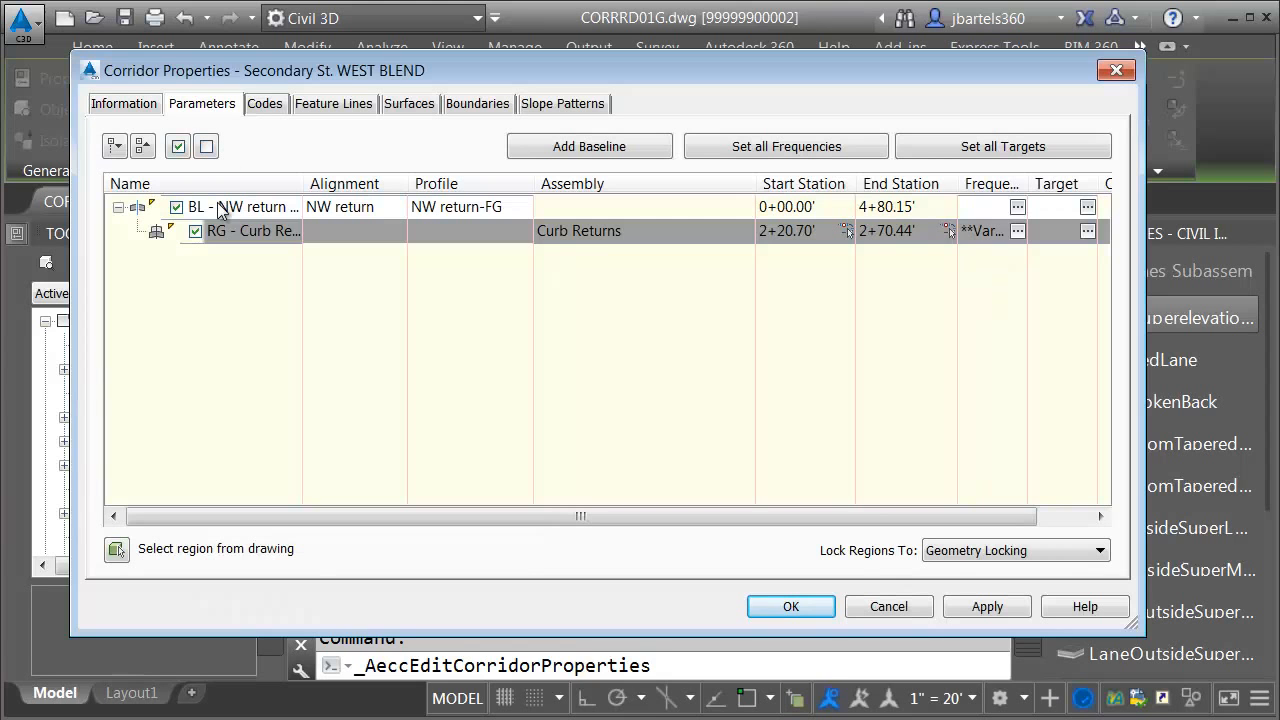
{"action": "left_click", "coordinate": [553, 148]}
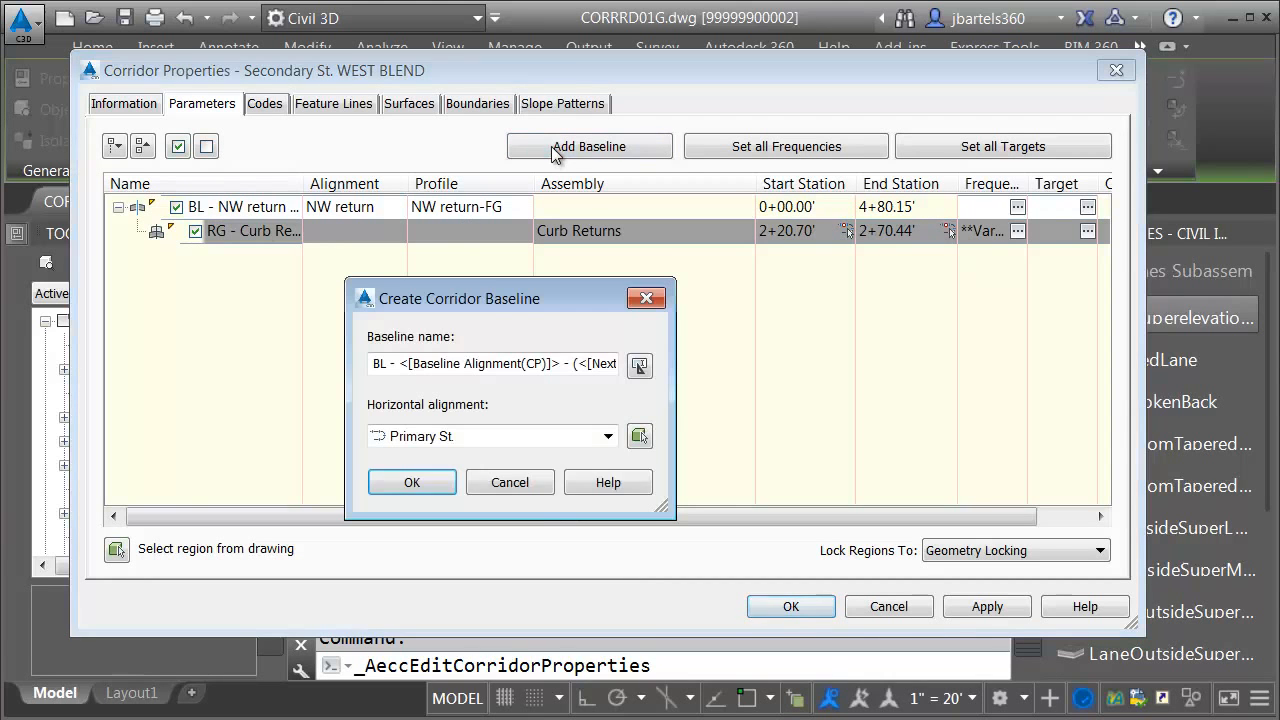
{"action": "left_click", "coordinate": [441, 438]}
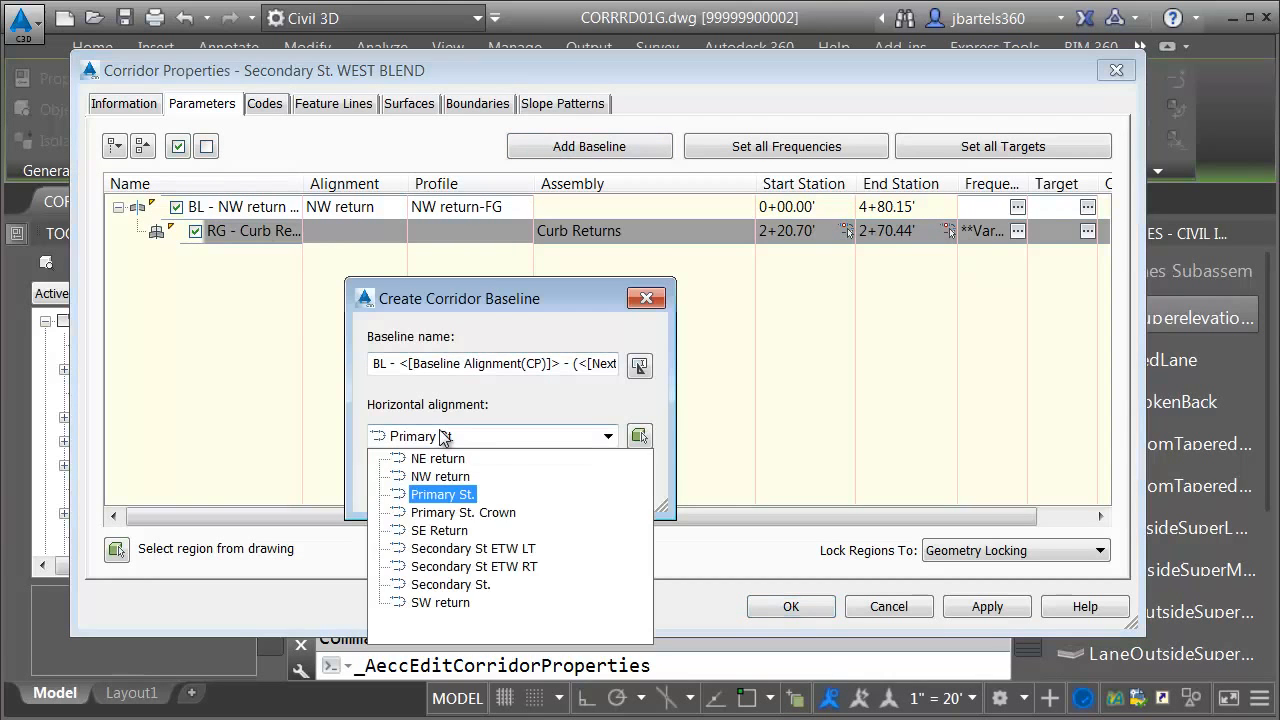
{"action": "left_click", "coordinate": [420, 602]}
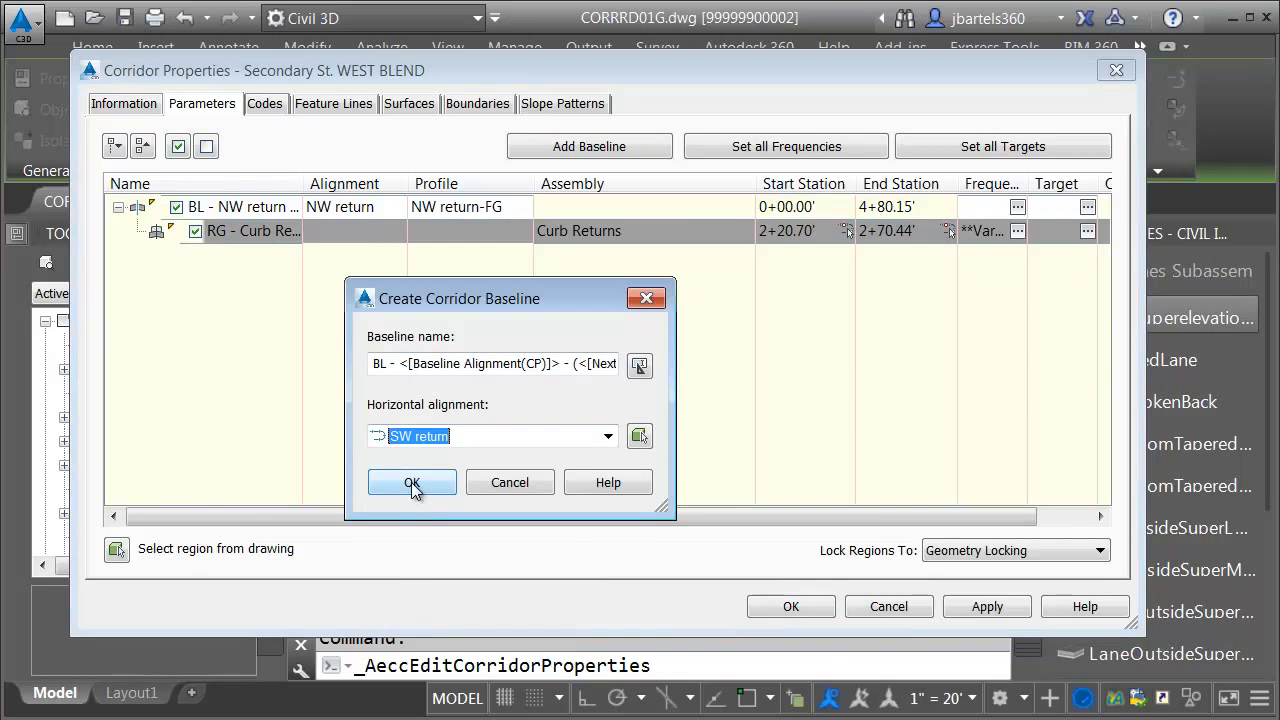
{"action": "left_click", "coordinate": [411, 482]}
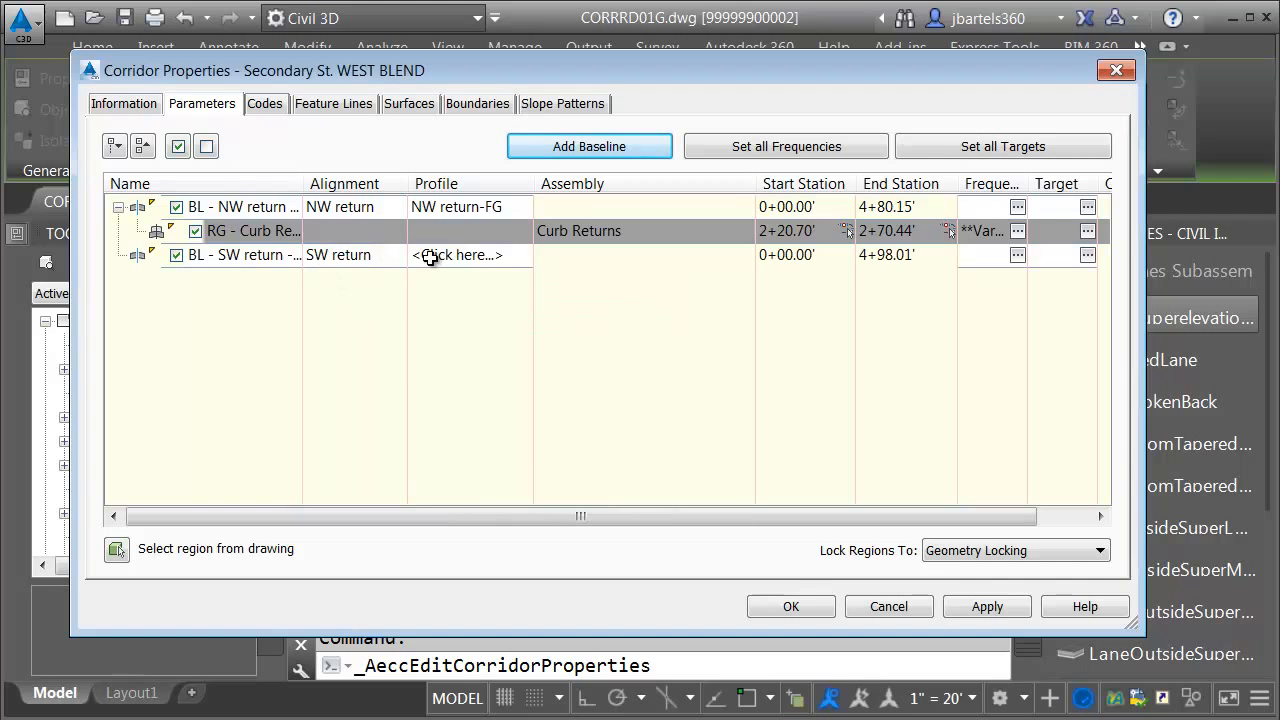
Assign the SW return-FG profile to the SW return baseline
{"action": "left_click", "coordinate": [458, 257]}
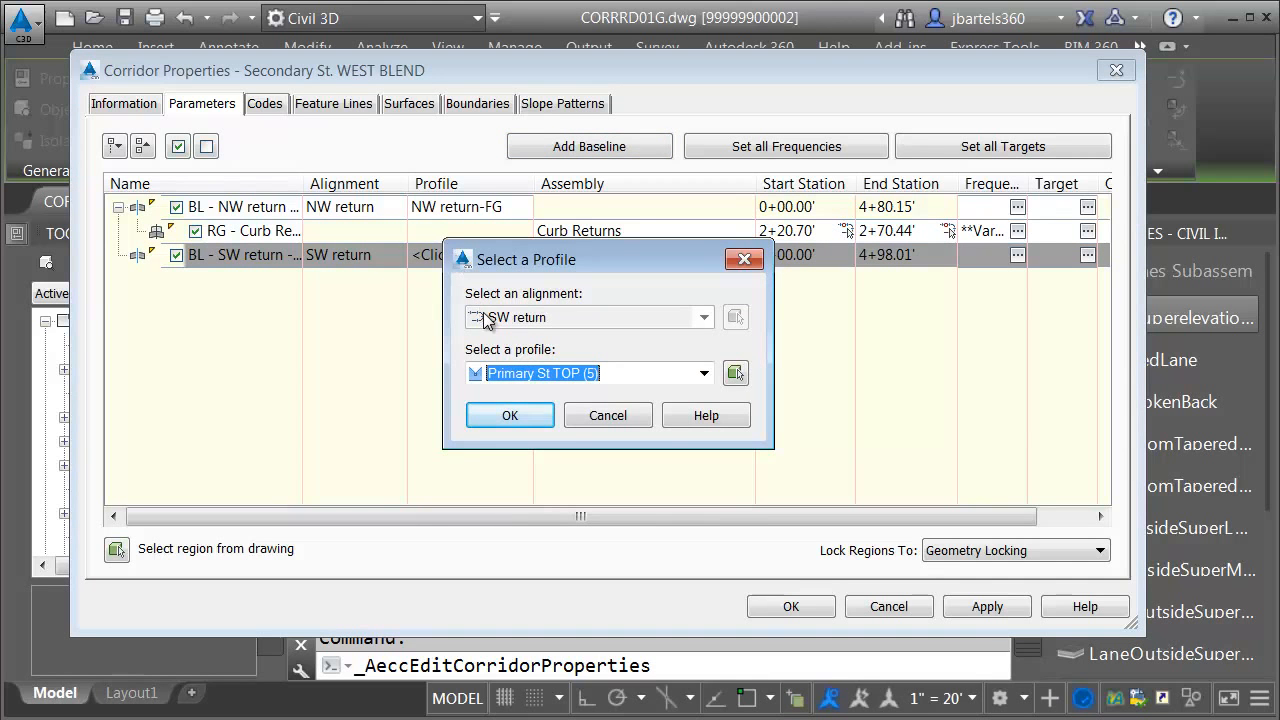
{"action": "left_click", "coordinate": [704, 373]}
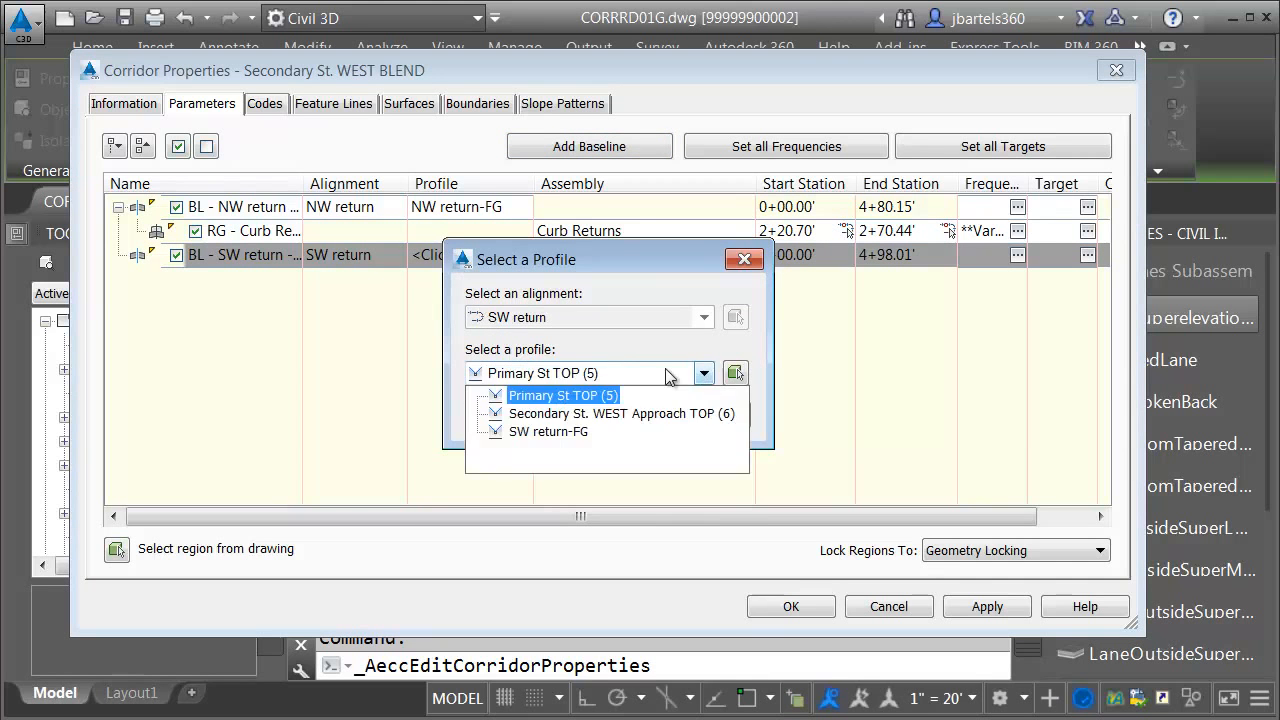
{"action": "left_click", "coordinate": [545, 428]}
{"action": "left_click", "coordinate": [510, 415]}
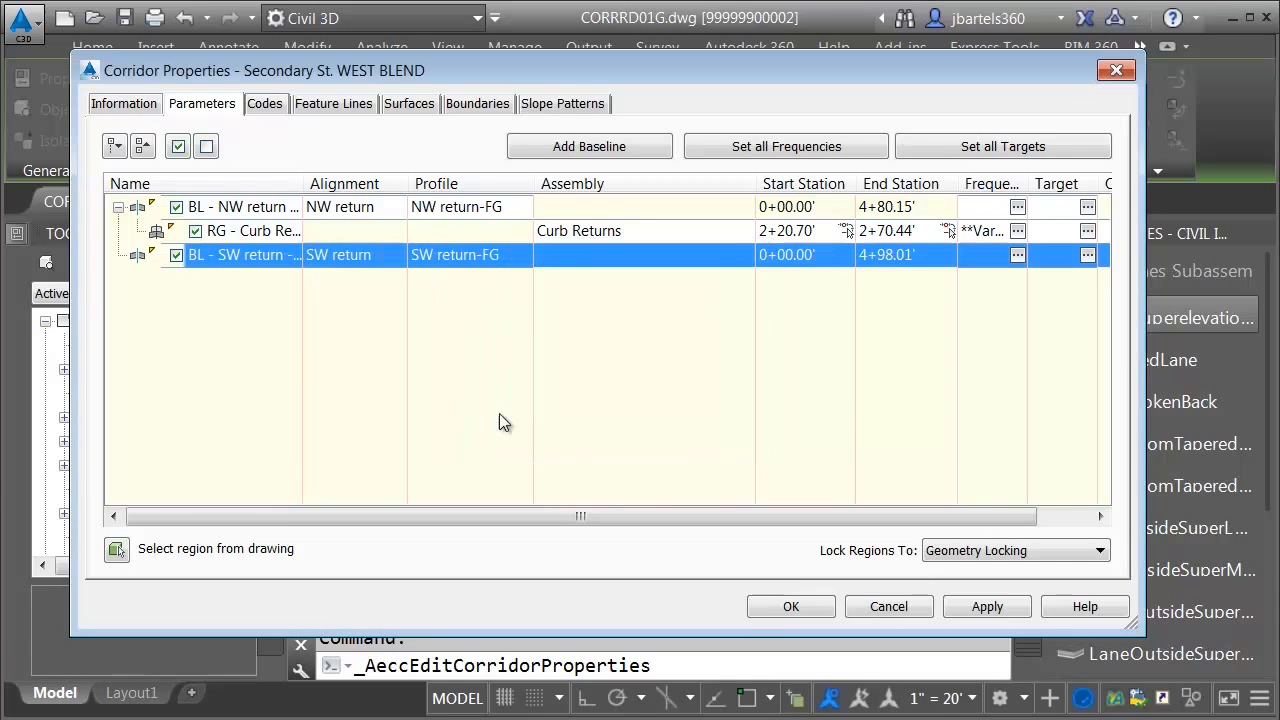
Add a region with the Curb Returns assembly to the SW return baseline and expand the baseline to show it
{"action": "right_click", "coordinate": [214, 256]}
{"action": "left_click", "coordinate": [265, 270]}
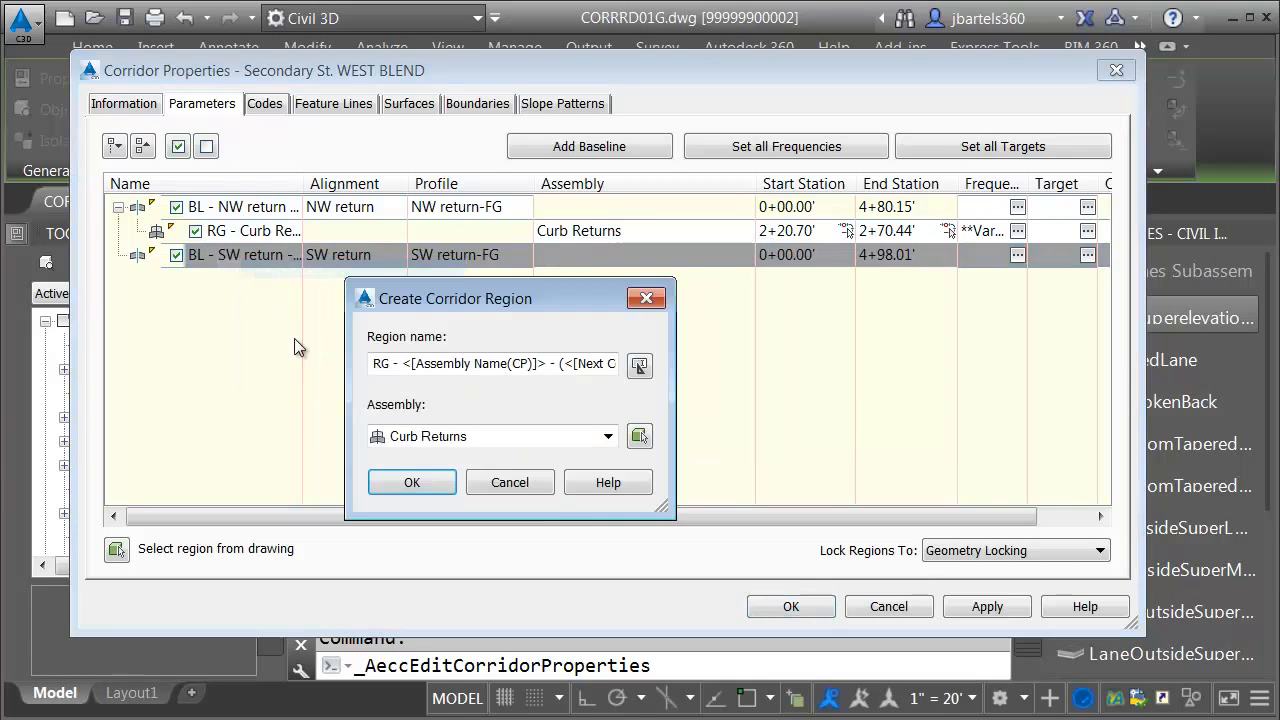
{"action": "left_click", "coordinate": [413, 483]}
{"action": "left_click", "coordinate": [118, 255]}
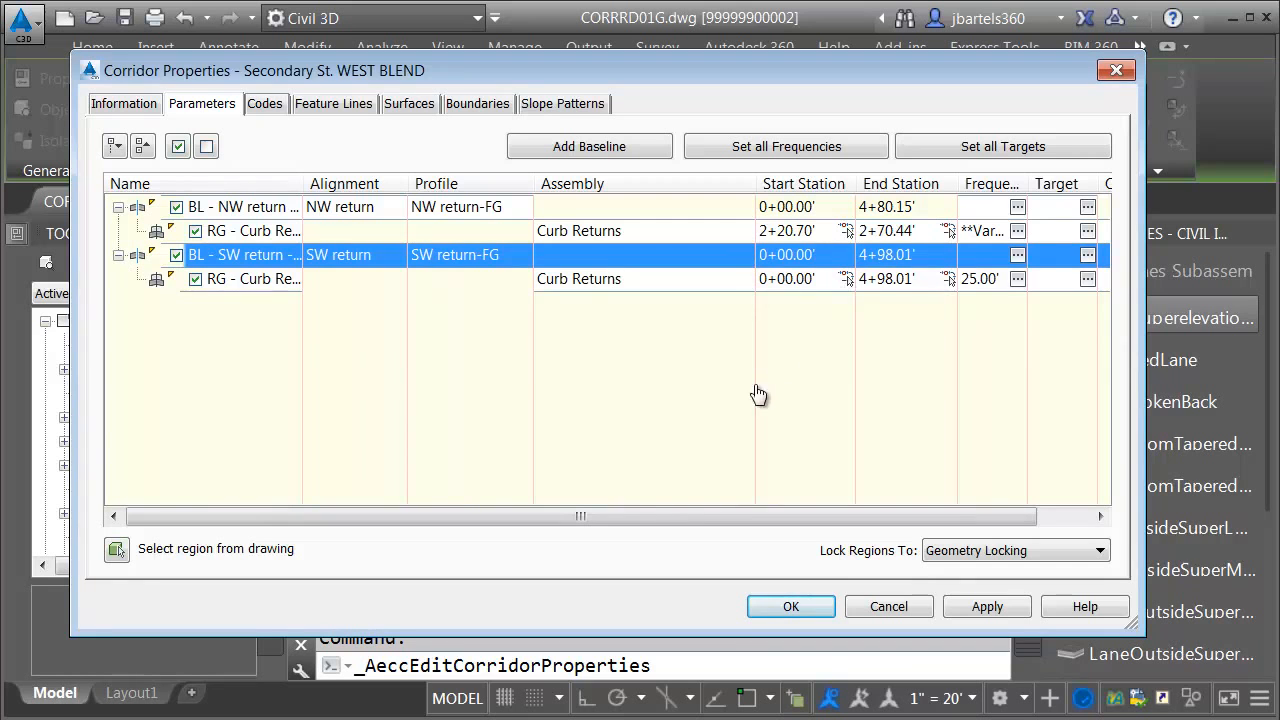
Set the SW region's start and end stations to 2+20.20' and 2+64.71' by snapping to the curb return arc's endpoints
{"action": "left_click", "coordinate": [847, 279]}
{"action": "right_click", "coordinate": [503, 488], "text": "shift"}
{"action": "left_click", "coordinate": [548, 100]}
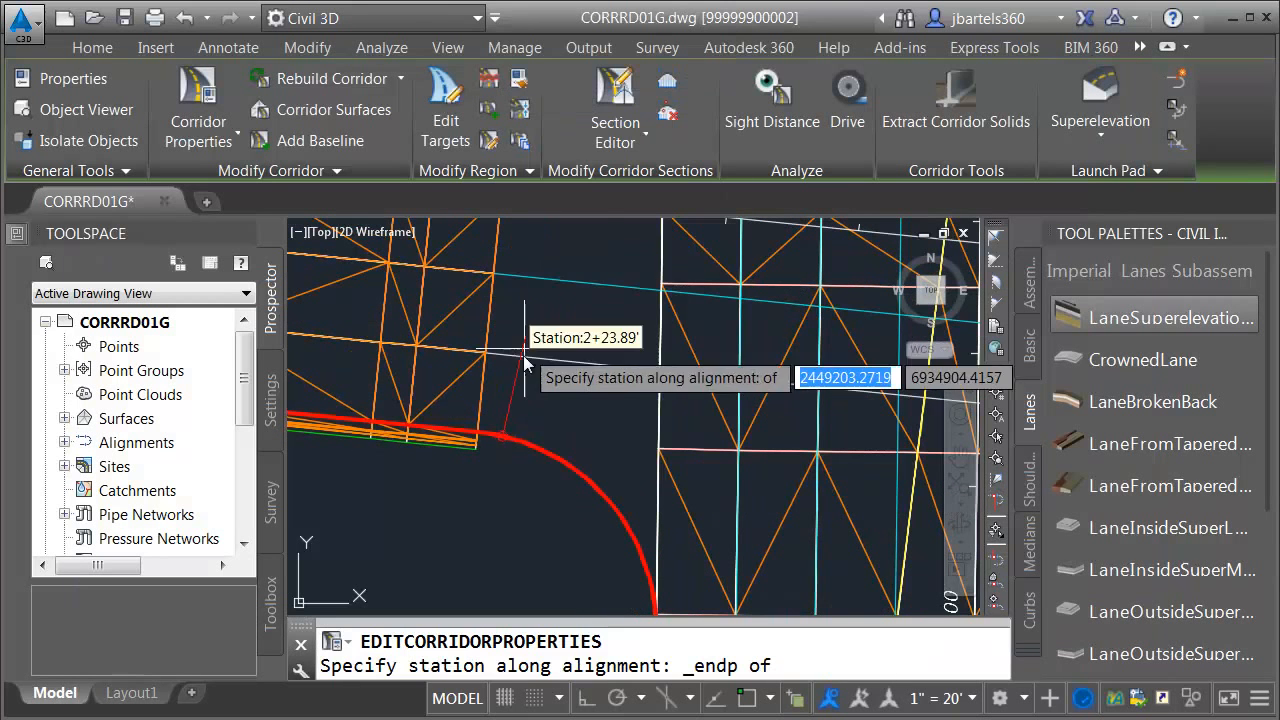
{"action": "left_click", "coordinate": [500, 431]}
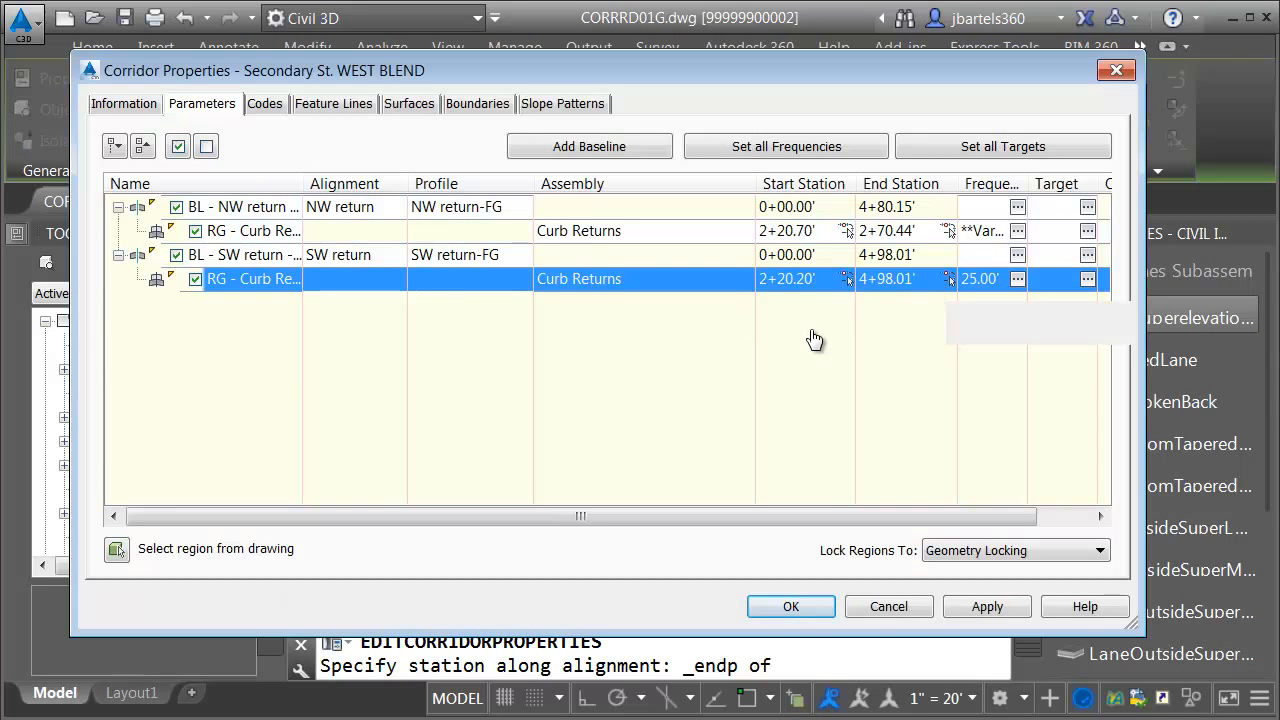
{"action": "scroll", "coordinate": [645, 473], "scroll_direction": "down", "scroll_amount": 2}
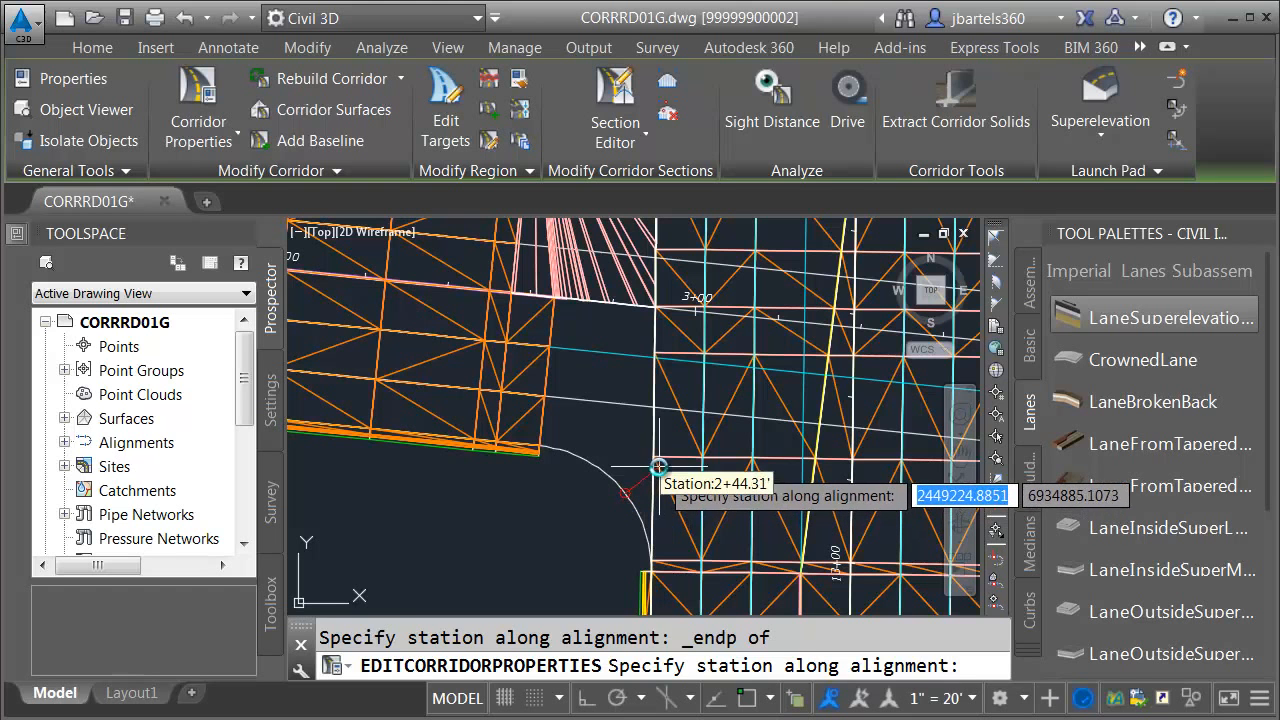
{"action": "right_click", "coordinate": [656, 480], "text": "shift"}
{"action": "left_click", "coordinate": [728, 96]}
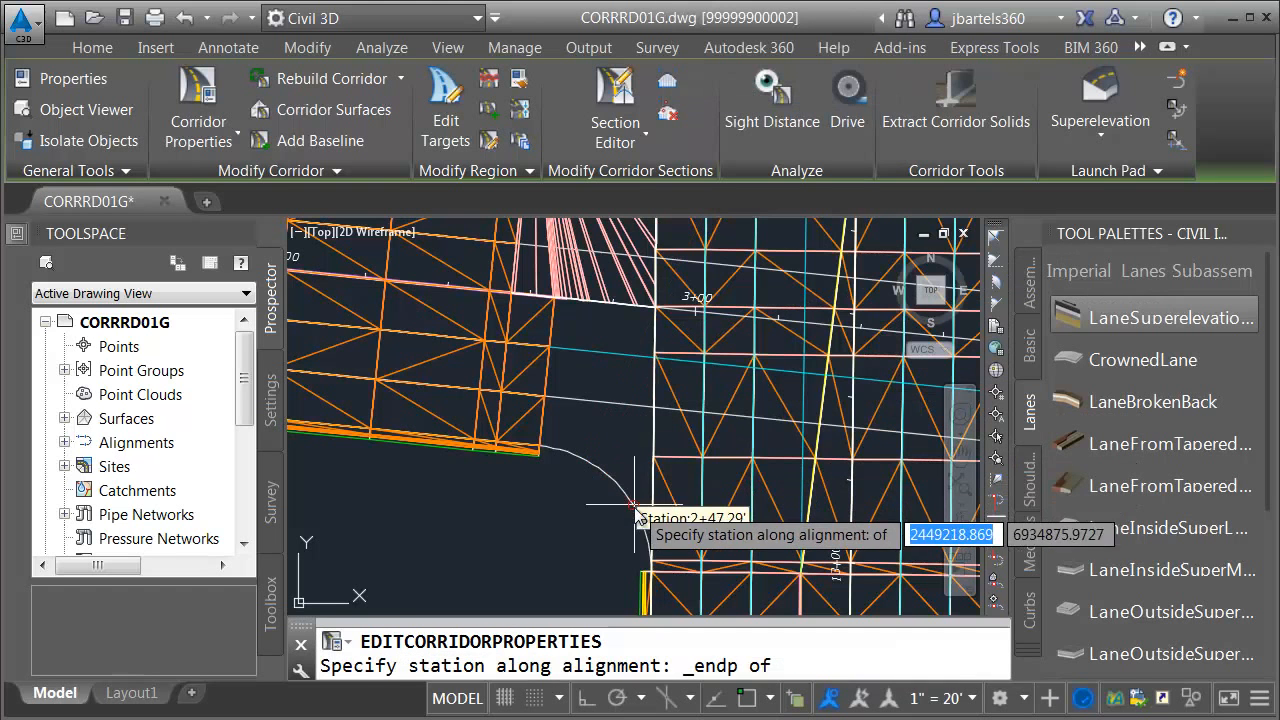
{"action": "left_click", "coordinate": [601, 496]}
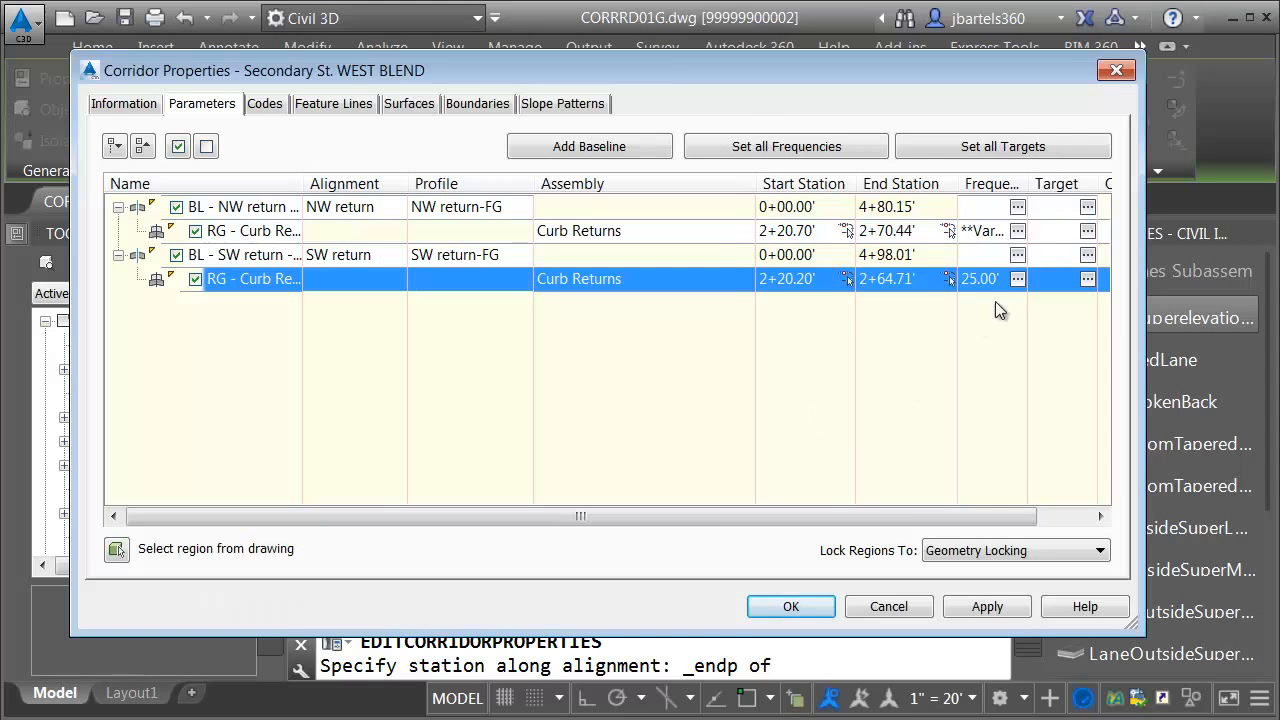
Set the SW region's assembly frequency to a curve increment of 3 feet
{"action": "left_click", "coordinate": [1017, 279]}
{"action": "left_click", "coordinate": [973, 171]}
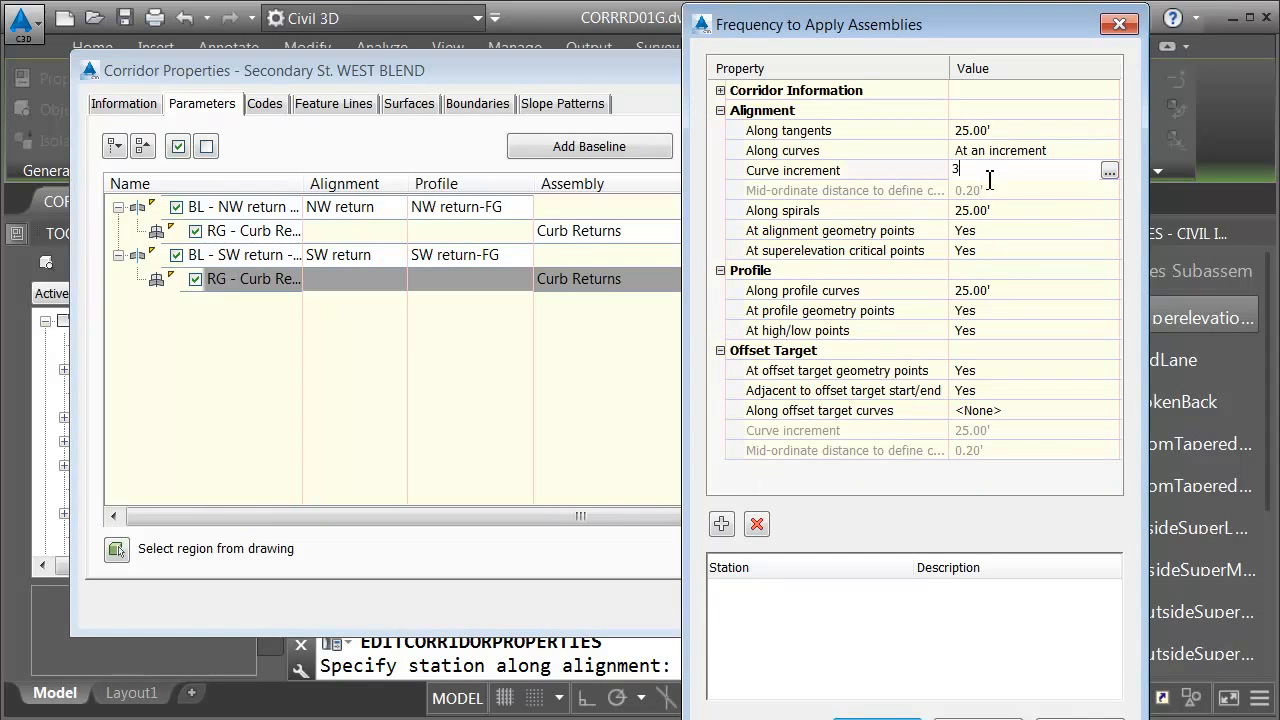
{"action": "key", "text": "Return"}
{"action": "left_click", "coordinate": [900, 718]}
Edit the SW region's targets and add the Primary St. ETW LT feature line from the drawing as Return Lane's Width Alignment target
{"action": "left_click", "coordinate": [1087, 279]}
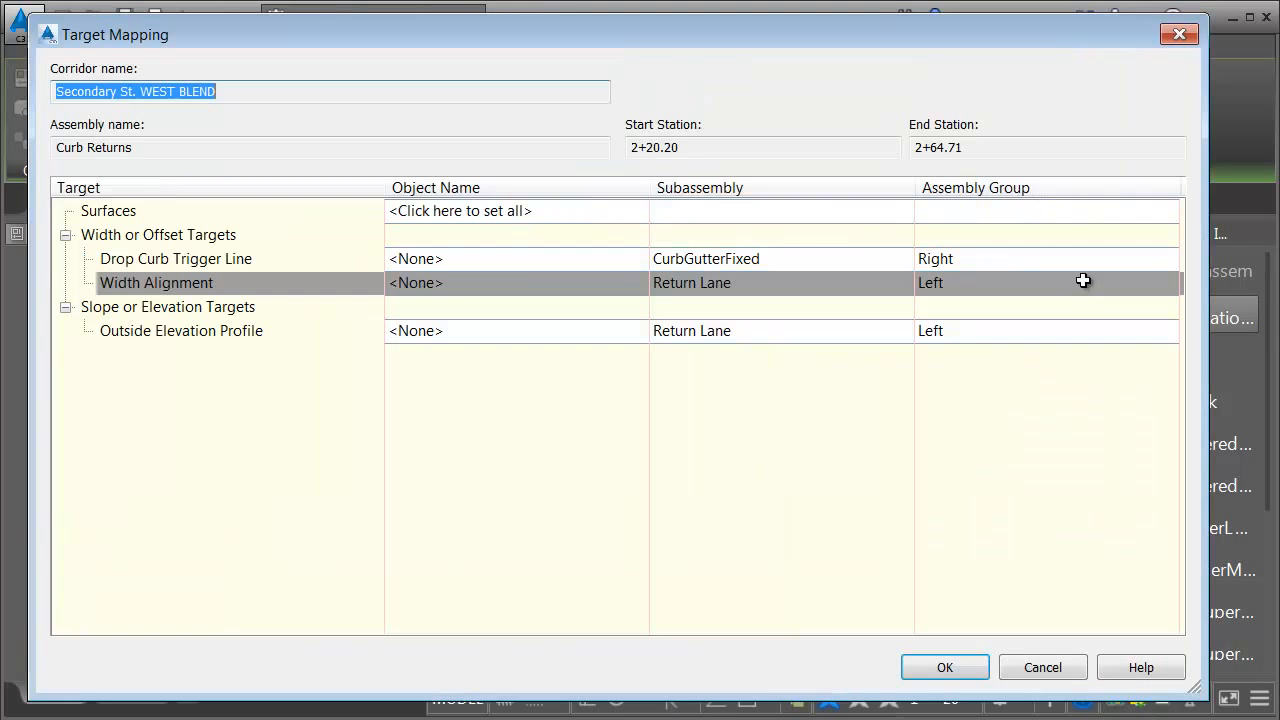
{"action": "left_click", "coordinate": [430, 283]}
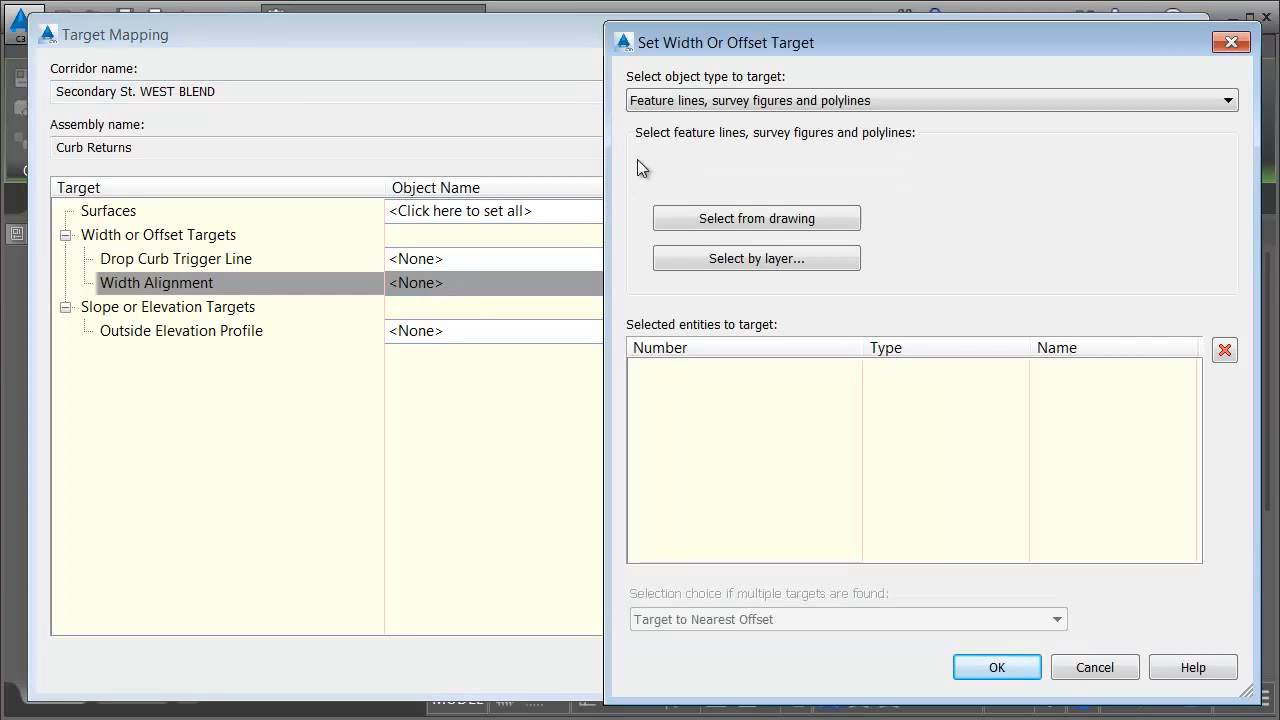
{"action": "left_click", "coordinate": [664, 226]}
{"action": "left_click", "coordinate": [653, 440]}
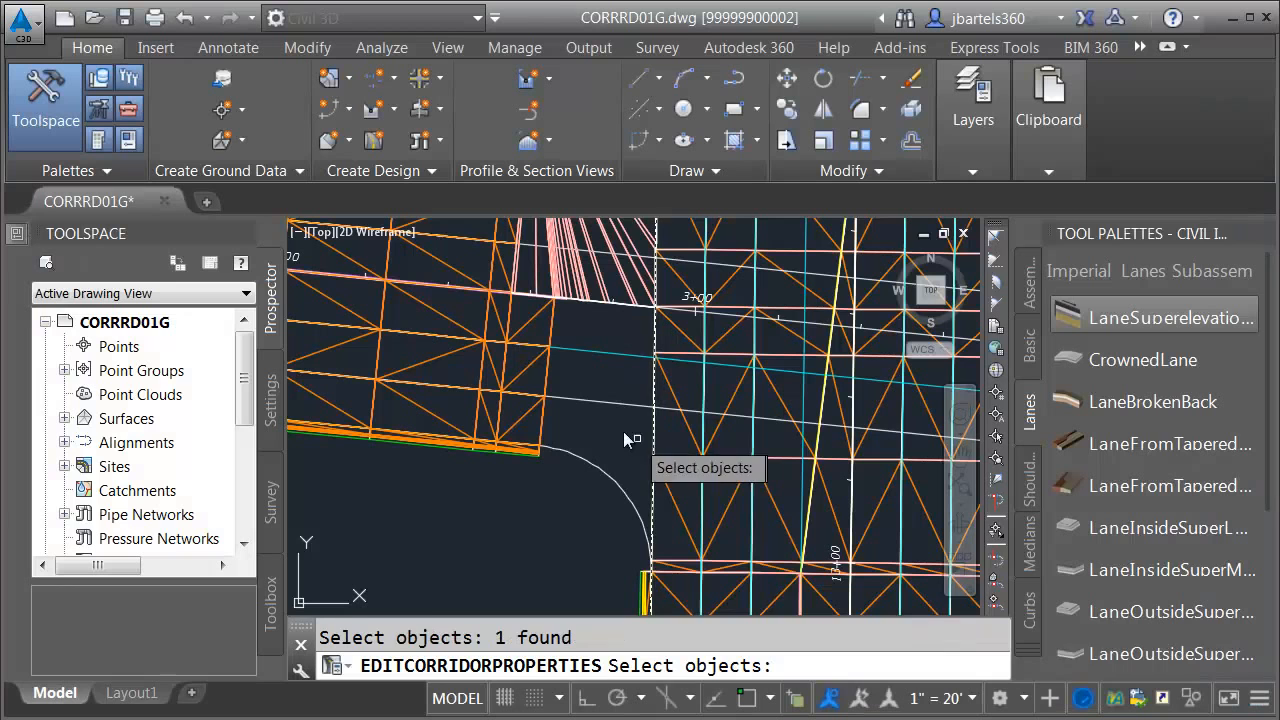
{"action": "key", "text": "Return"}
Add the Secondary St. alignment as a second Width Alignment target for the SW region's Return Lane
{"action": "left_click", "coordinate": [665, 101]}
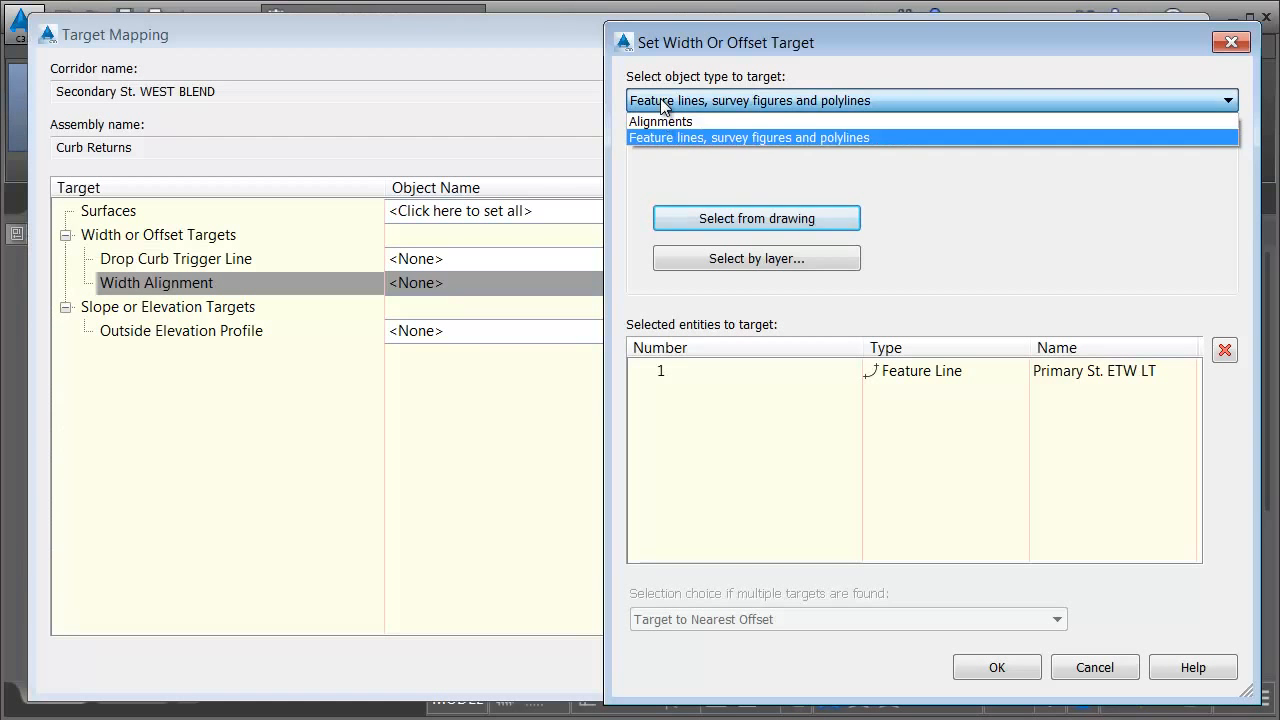
{"action": "left_click", "coordinate": [668, 116]}
{"action": "left_click_drag", "start_coordinate": [913, 197], "coordinate": [920, 229]}
{"action": "left_click", "coordinate": [752, 231]}
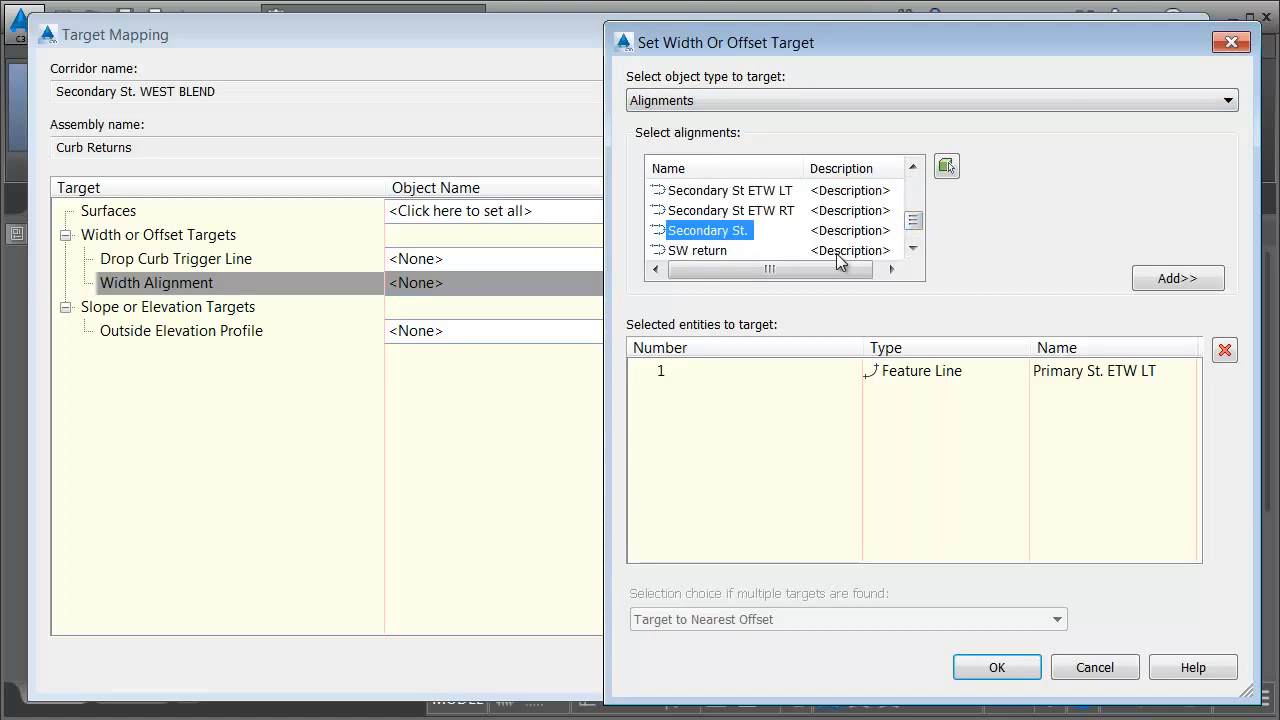
{"action": "left_click", "coordinate": [1145, 282]}
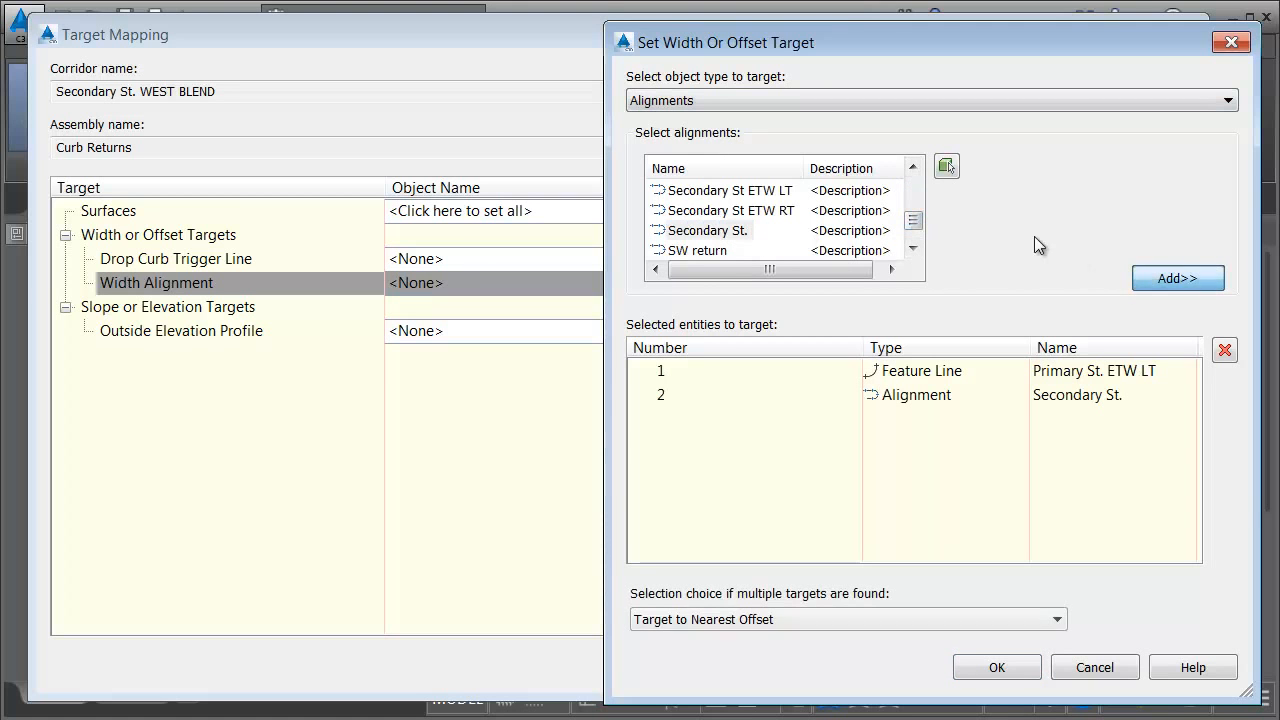
Accept the width targets and add the Secondary St - FG profile as the SW region's Outside Elevation Profile target
{"action": "left_click", "coordinate": [985, 668]}
{"action": "left_click", "coordinate": [430, 331]}
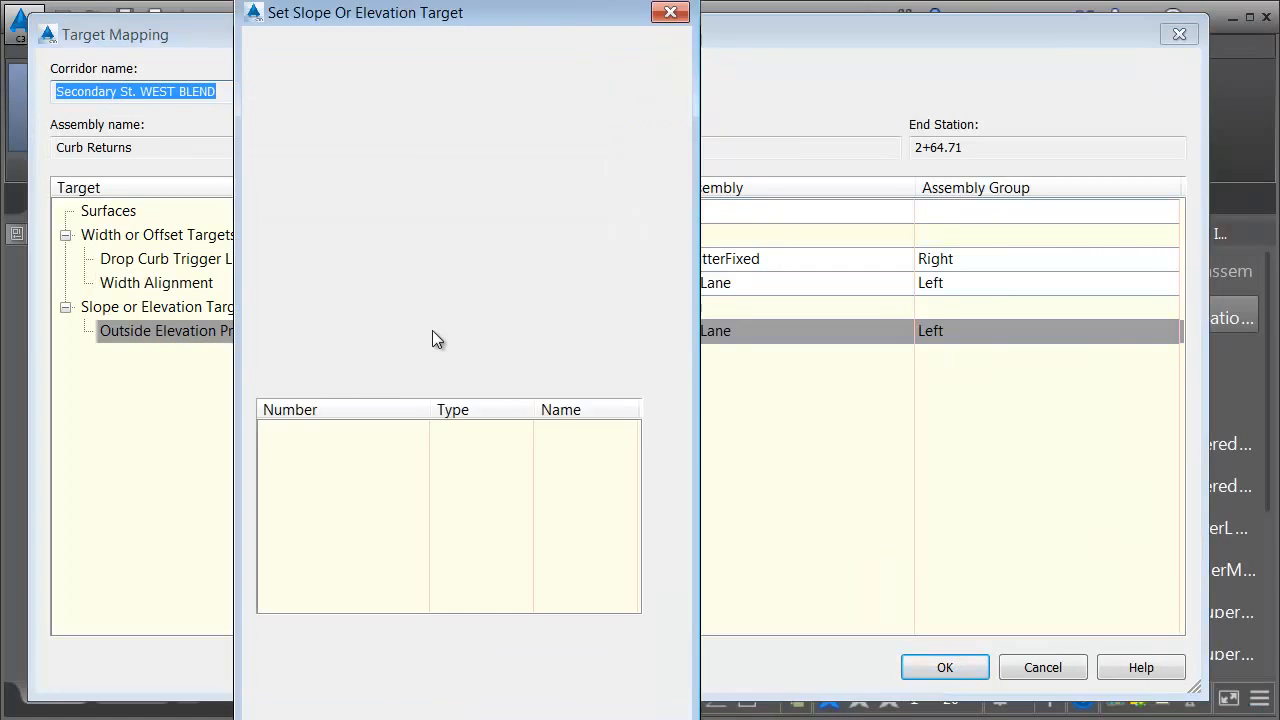
{"action": "left_click", "coordinate": [368, 164]}
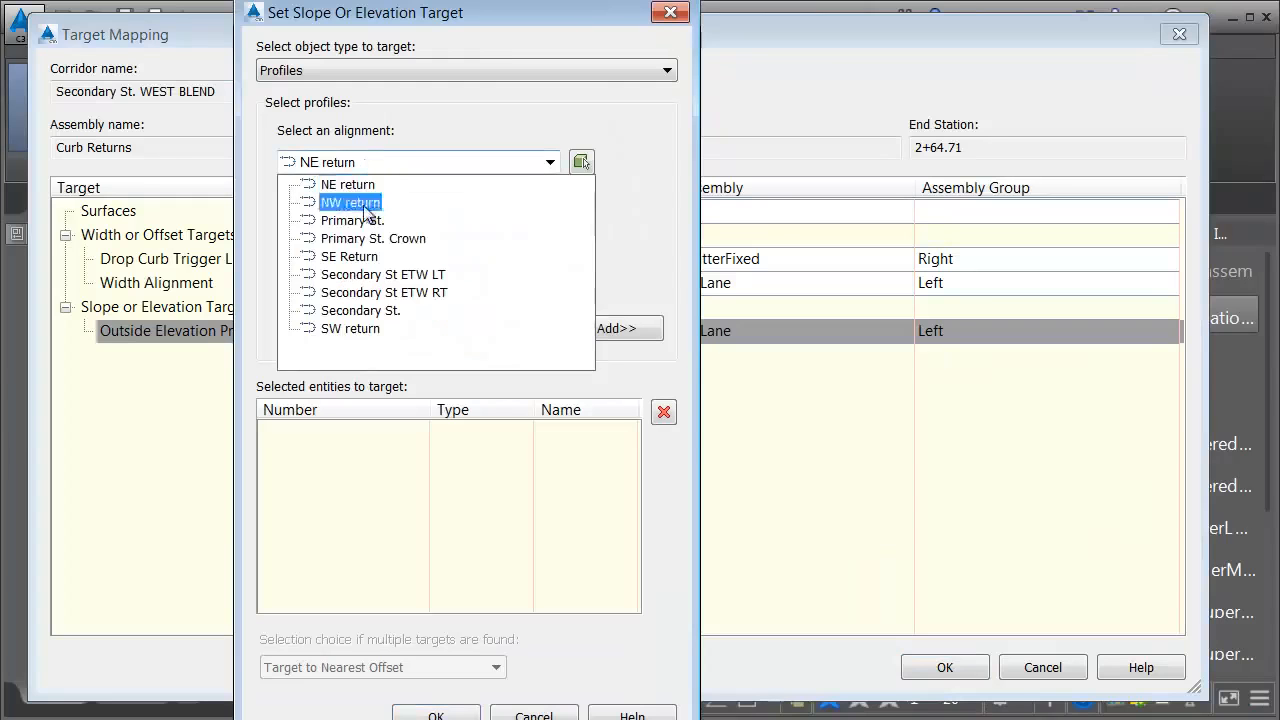
{"action": "left_click", "coordinate": [360, 310]}
{"action": "left_click", "coordinate": [308, 270]}
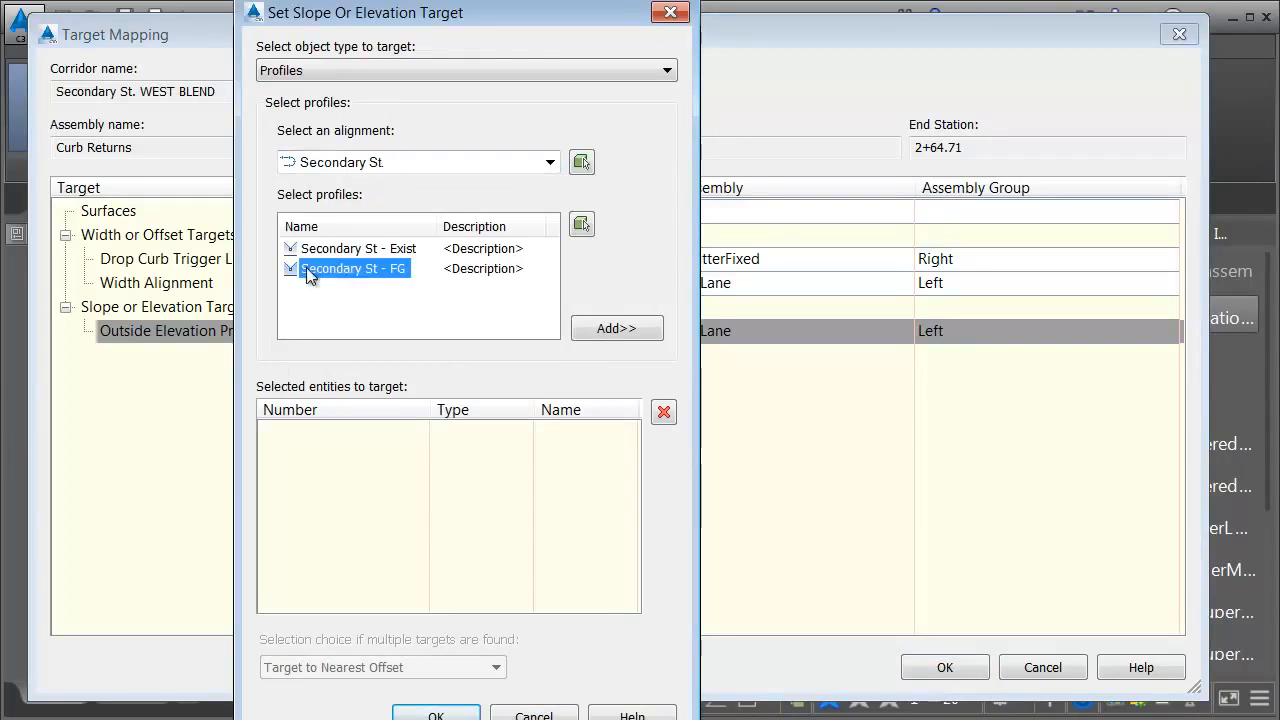
{"action": "left_click", "coordinate": [606, 330]}
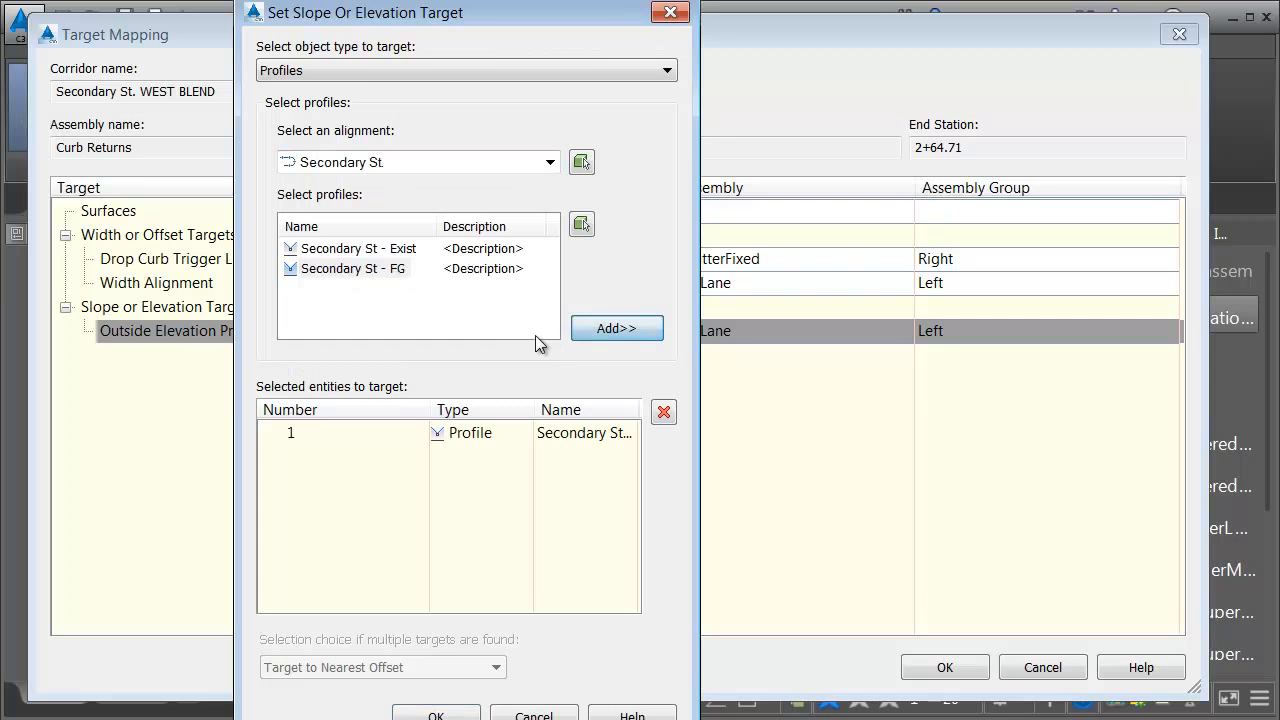
Add the Primary St. ETW LT feature line from the drawing as a second Outside Elevation Profile target for the SW region
{"action": "left_click", "coordinate": [343, 72]}
{"action": "left_click", "coordinate": [350, 107]}
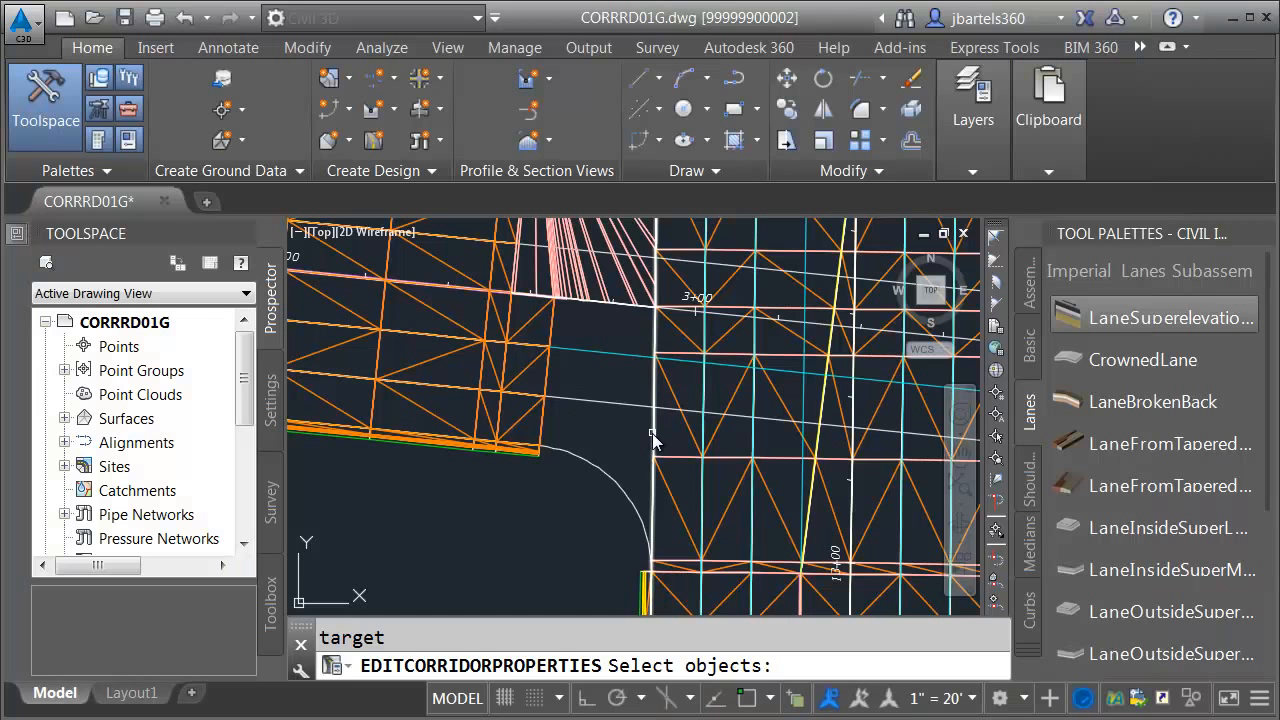
{"action": "left_click", "coordinate": [652, 440]}
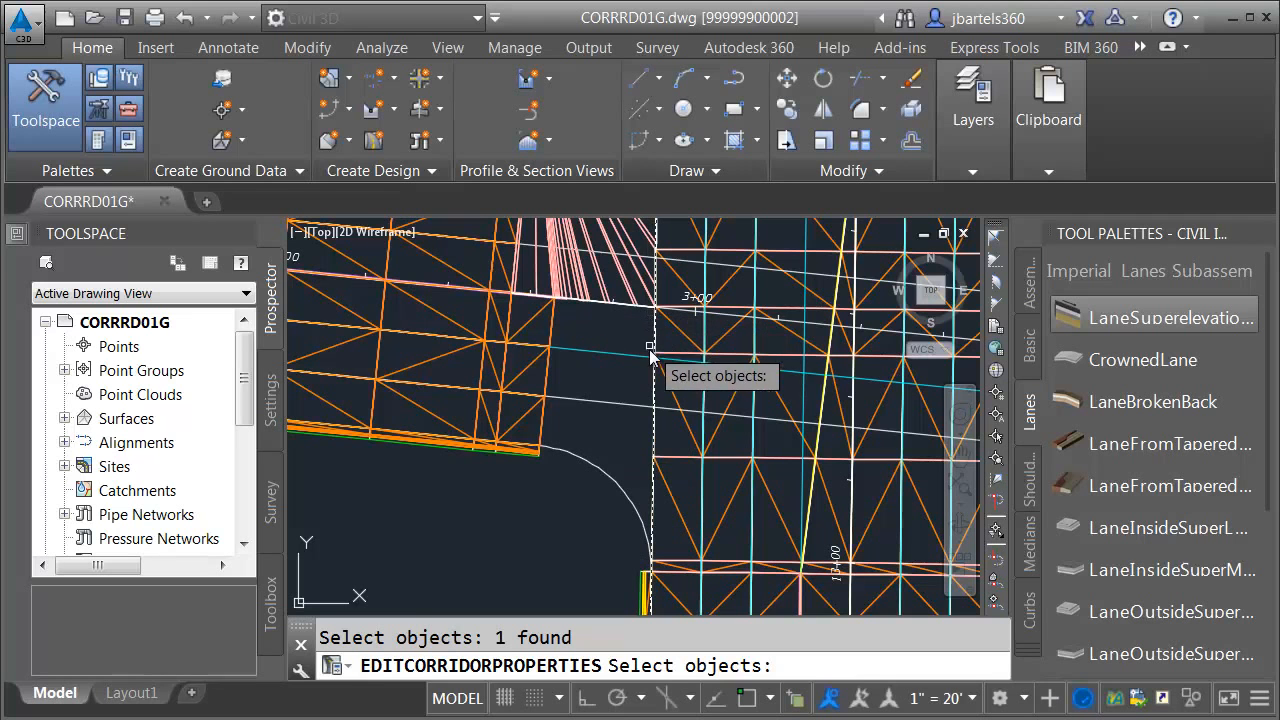
{"action": "key", "text": "Return"}
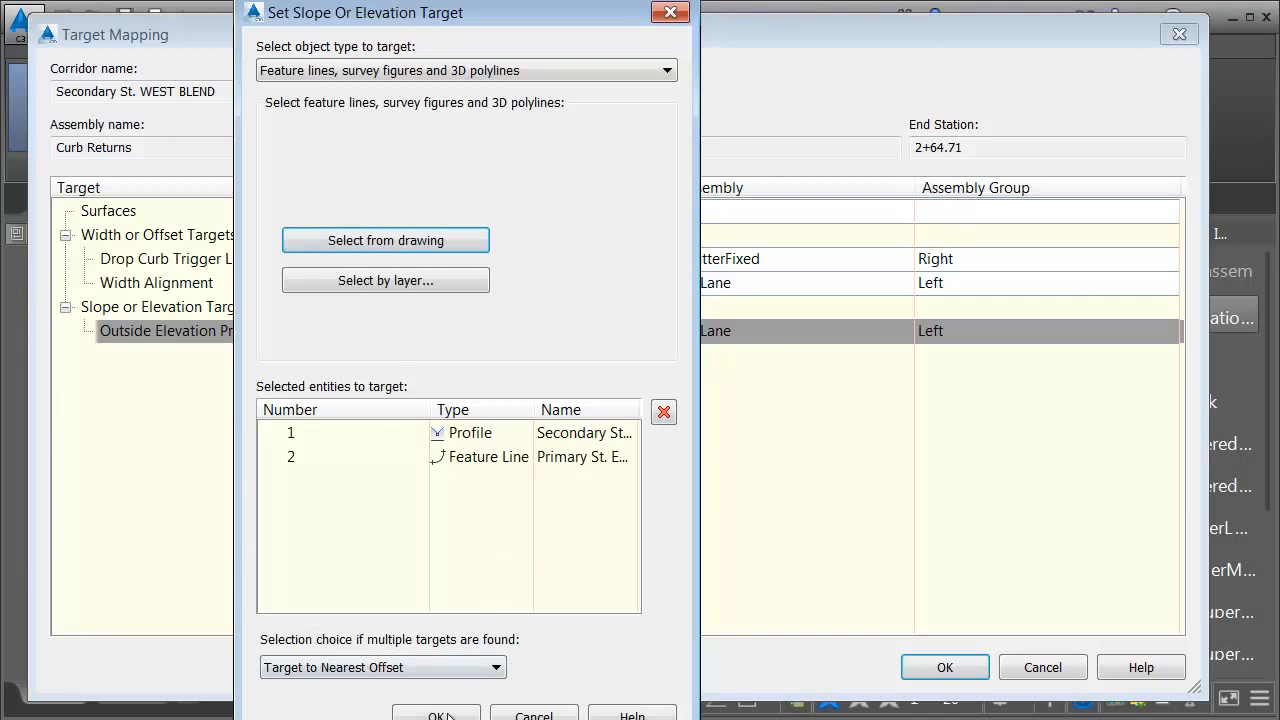
{"action": "left_click", "coordinate": [438, 716]}
Accept the SW region's target mapping and the corridor properties, rebuild the Secondary St. WEST BLEND corridor, and clear the selection
{"action": "left_click", "coordinate": [918, 668]}
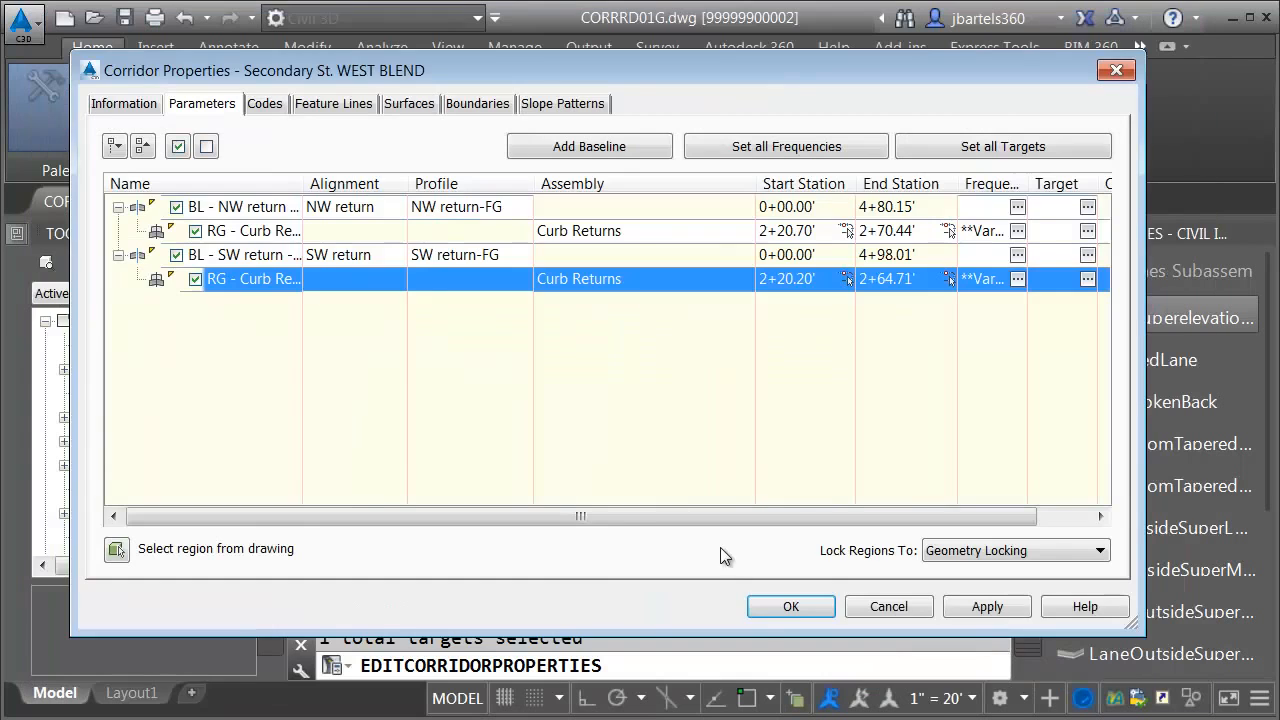
{"action": "left_click", "coordinate": [777, 604]}
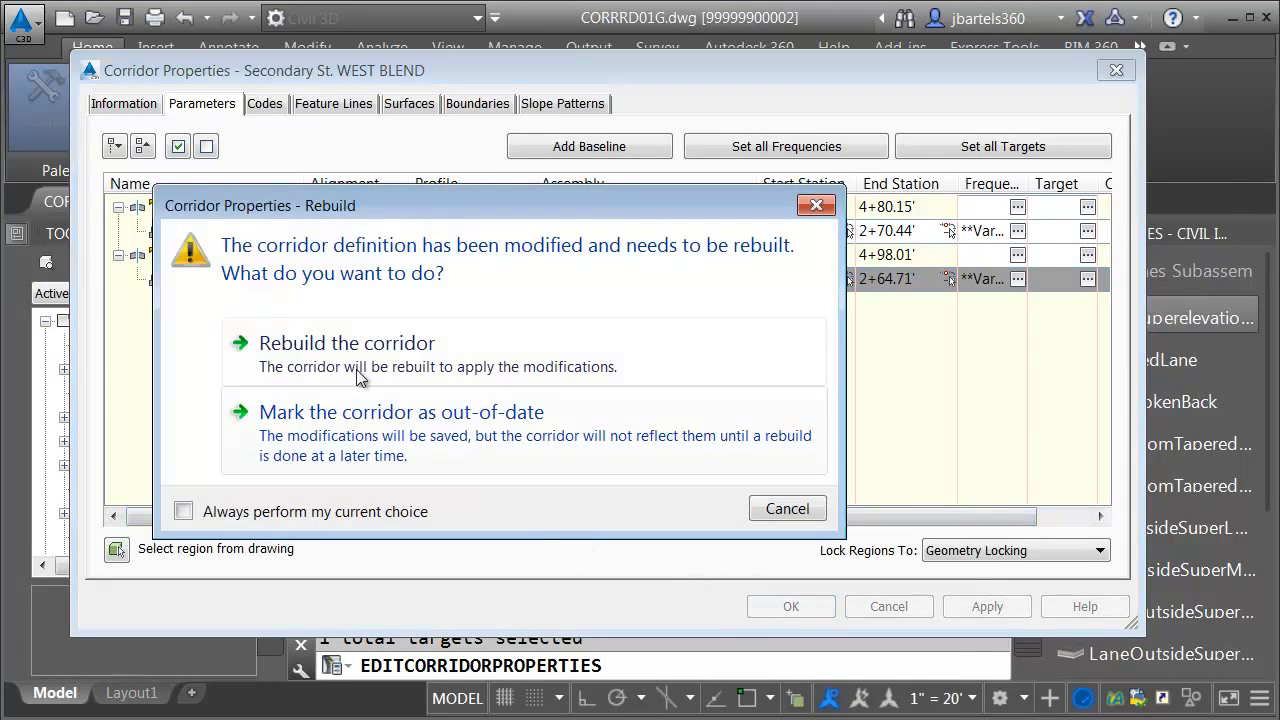
{"action": "left_click", "coordinate": [344, 345]}
{"action": "key", "text": "Escape"}
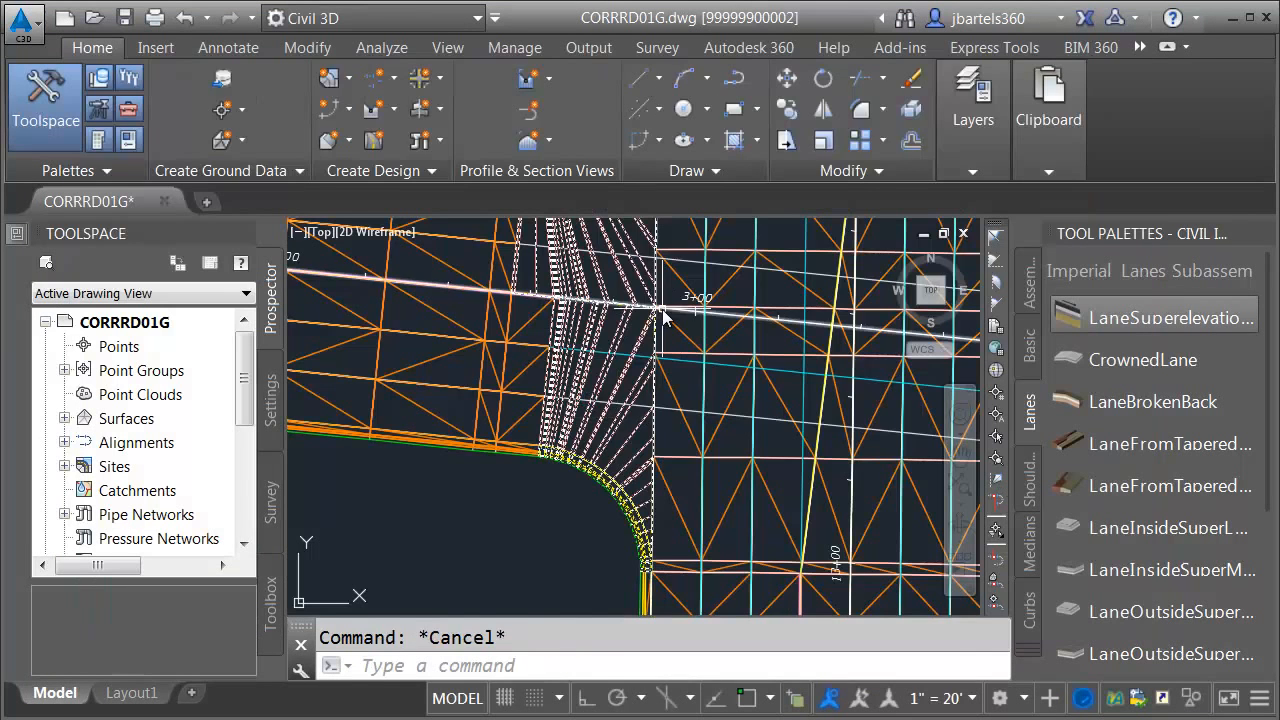
Add station 2+30.80' to the SW region's assembly frequency by snapping to the endpoint where Secondary St. meets the Primary St. edge
{"action": "scroll", "coordinate": [650, 312], "scroll_direction": "up", "scroll_amount": 6}
{"action": "scroll", "coordinate": [646, 325], "scroll_direction": "up", "scroll_amount": 3}
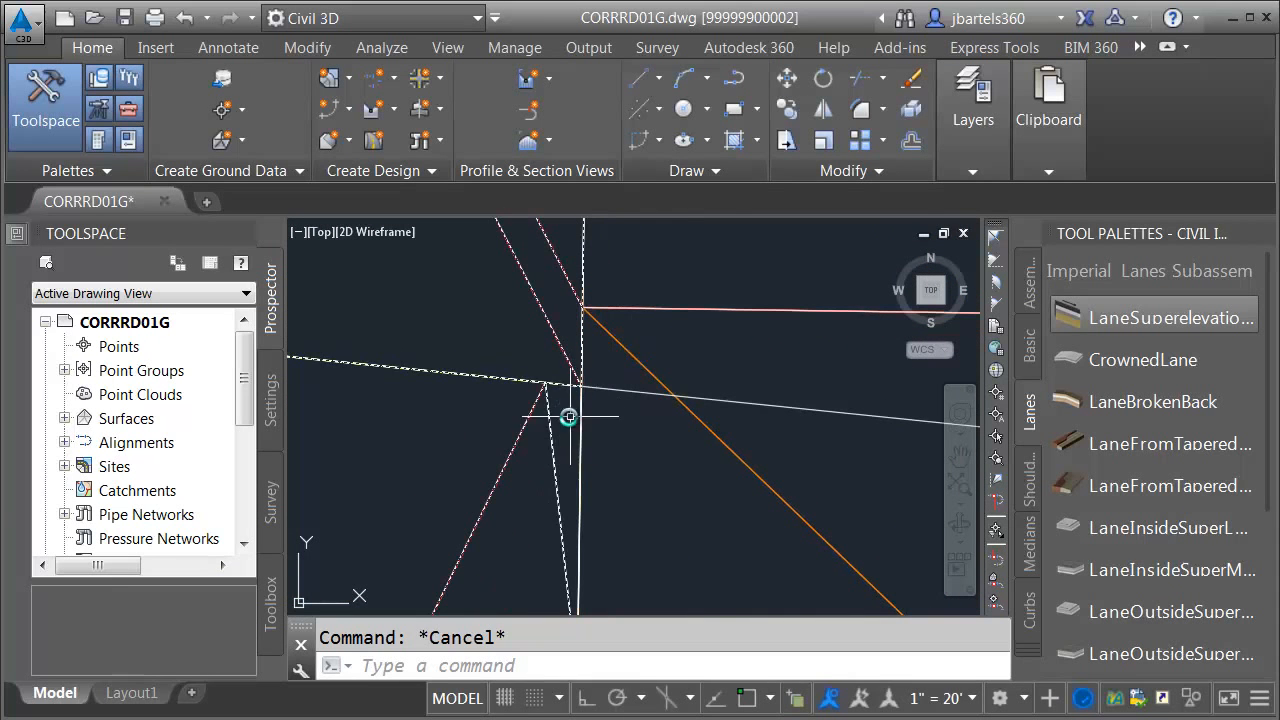
{"action": "scroll", "coordinate": [577, 425], "scroll_direction": "up", "scroll_amount": 2}
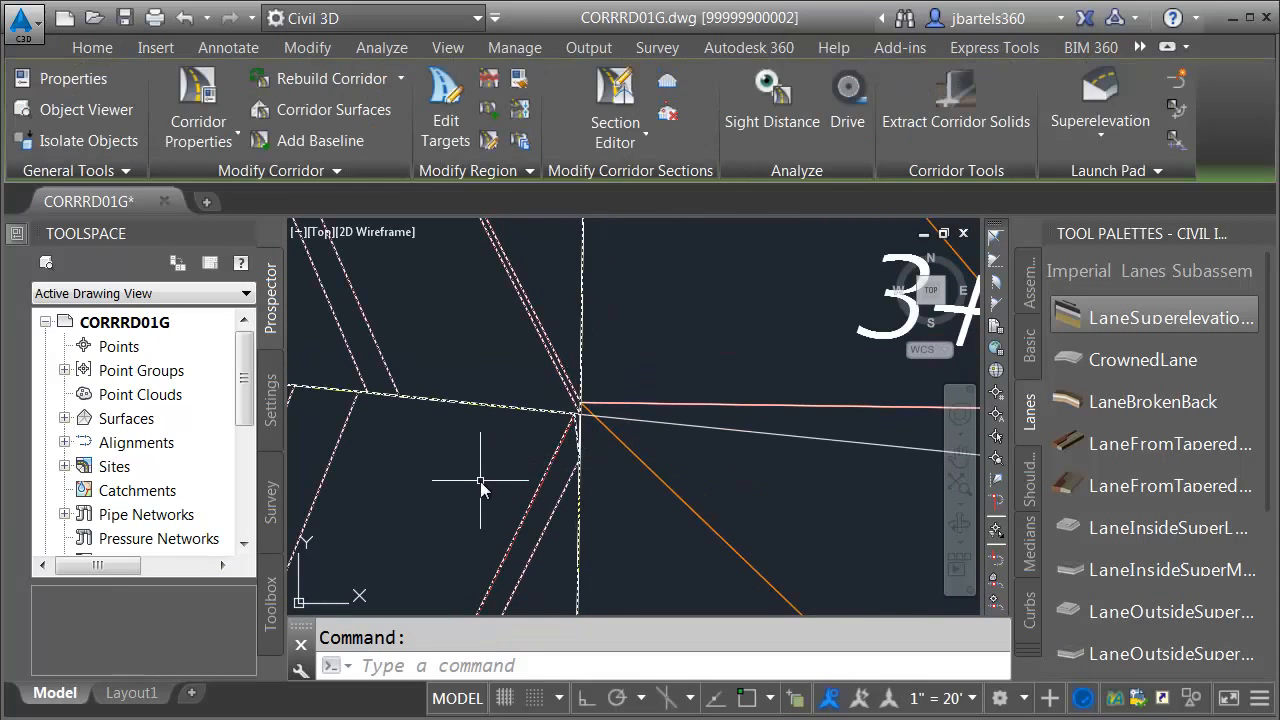
{"action": "left_click", "coordinate": [487, 141]}
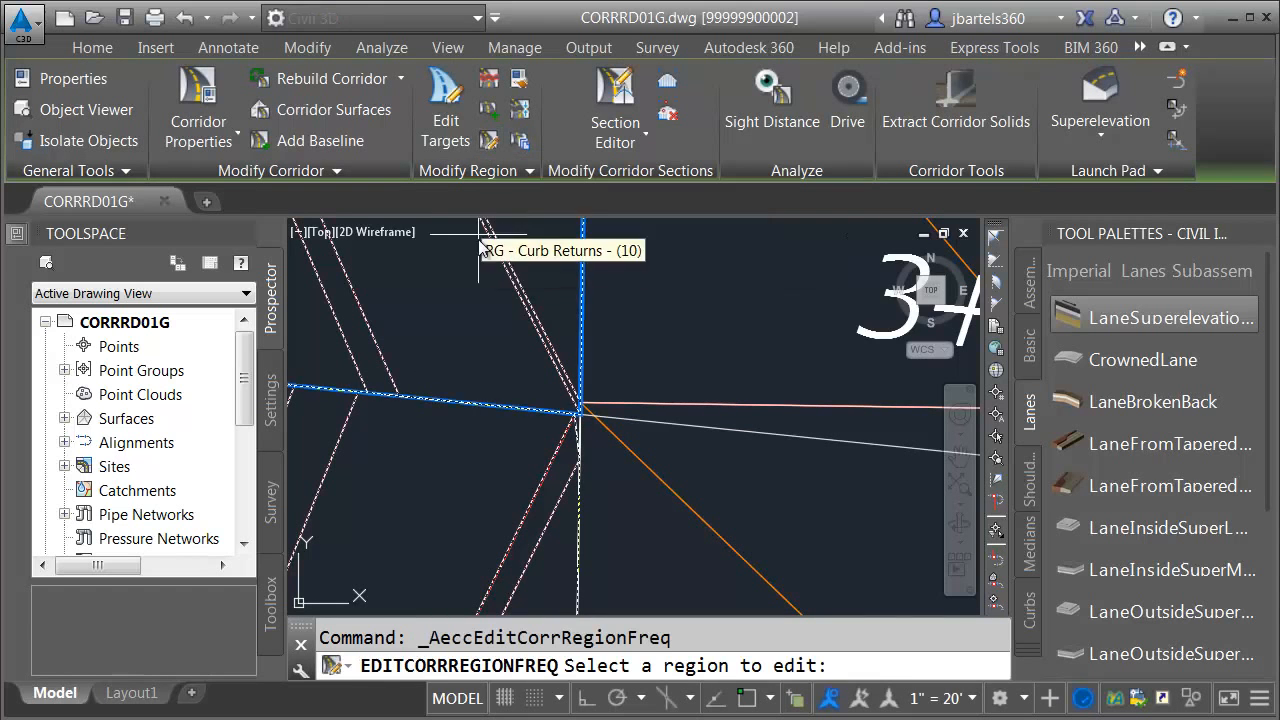
{"action": "left_click", "coordinate": [438, 490]}
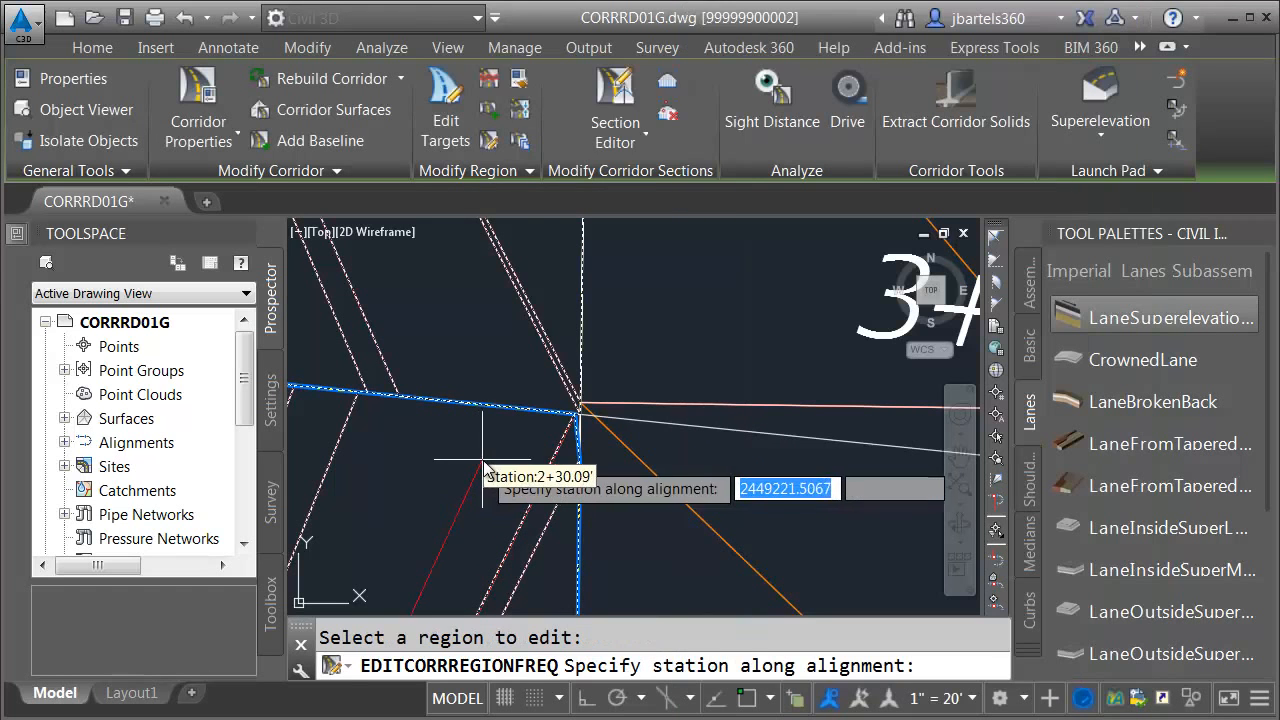
{"action": "right_click", "coordinate": [486, 457], "text": "shift"}
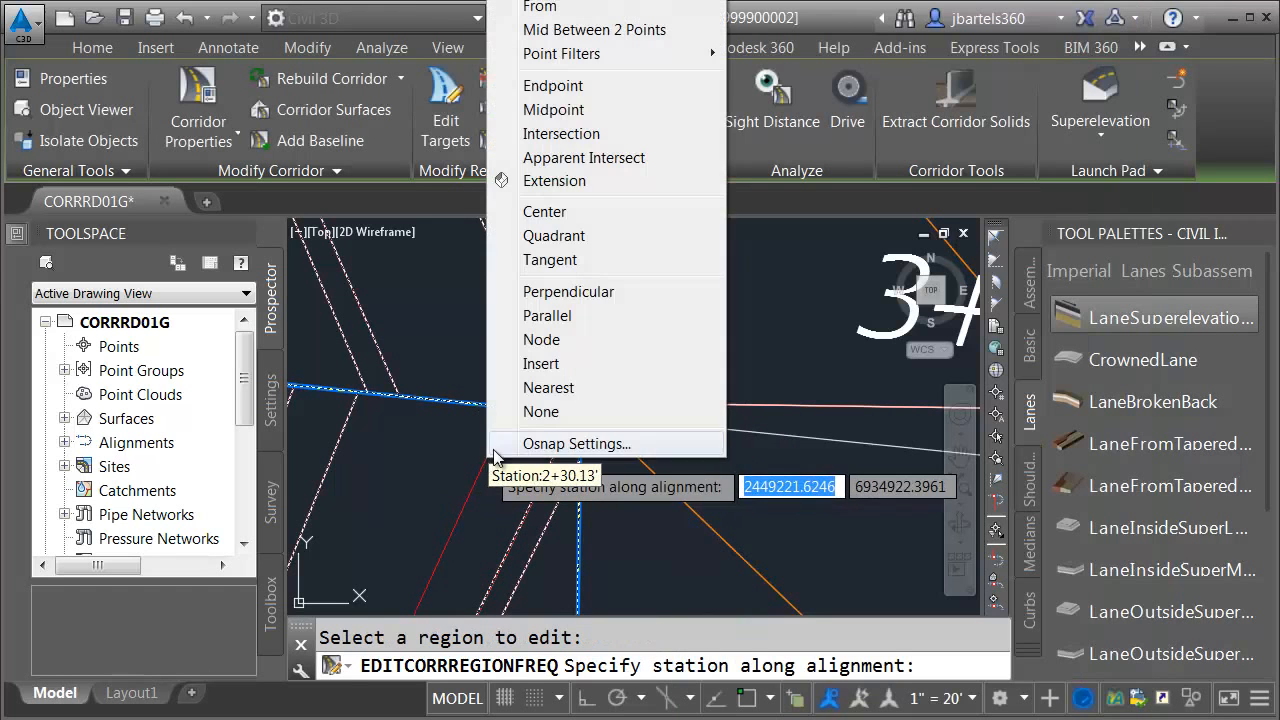
{"action": "left_click", "coordinate": [540, 85]}
{"action": "scroll", "coordinate": [575, 411], "scroll_direction": "up", "scroll_amount": 2}
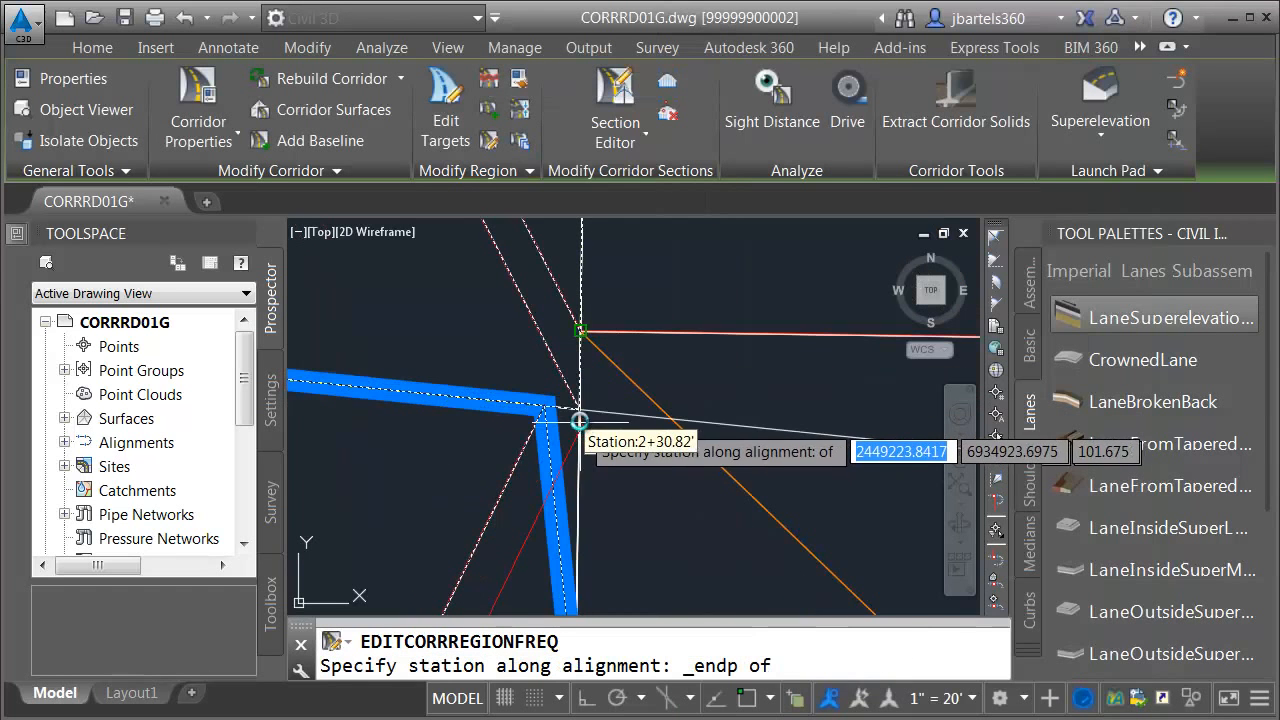
{"action": "left_click", "coordinate": [575, 411]}
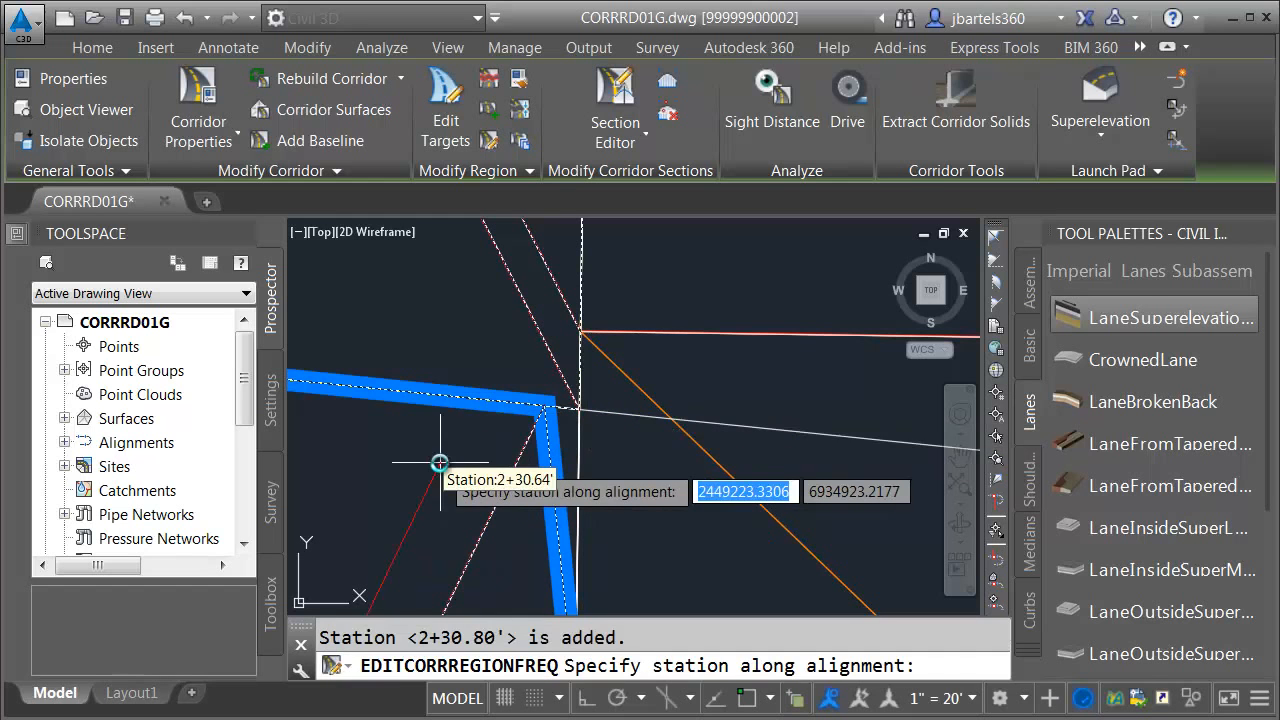
{"action": "key", "text": "Return"}
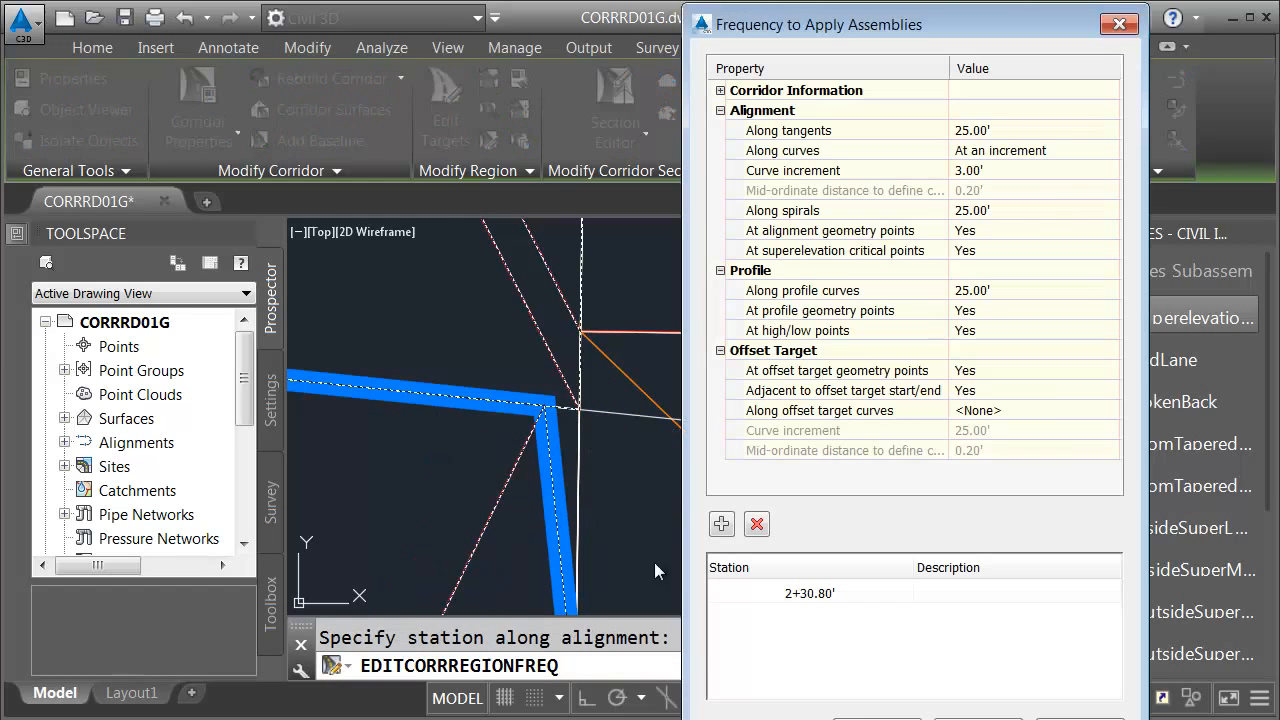
{"action": "left_click", "coordinate": [877, 716]}
{"action": "scroll", "coordinate": [688, 485], "scroll_direction": "up", "scroll_amount": 3}
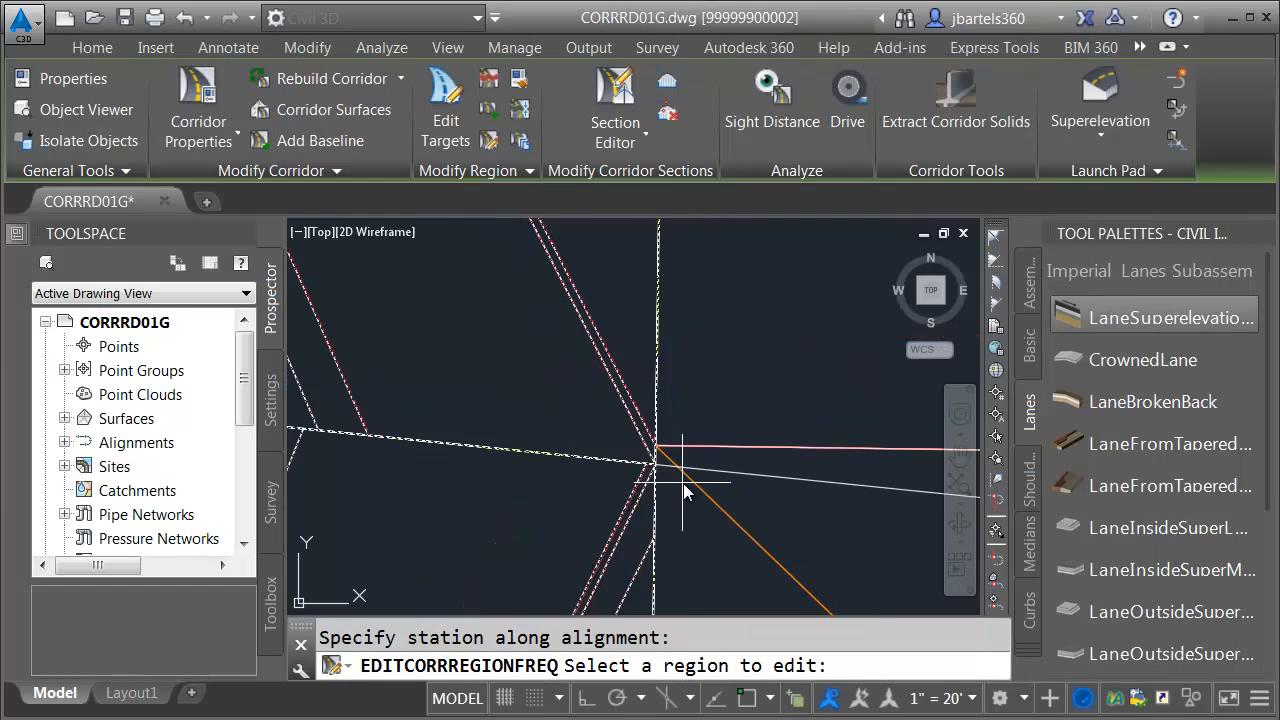
{"action": "scroll", "coordinate": [688, 485], "scroll_direction": "down", "scroll_amount": 5}
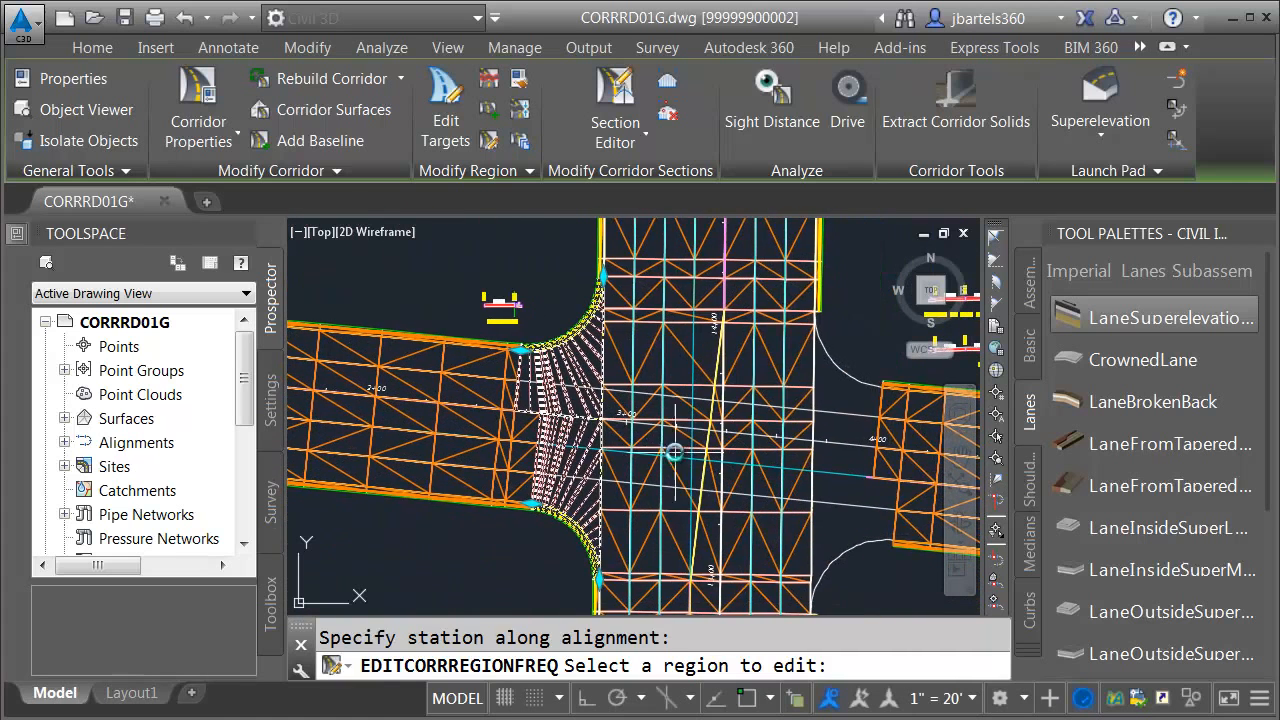
{"action": "key", "text": "Escape"}
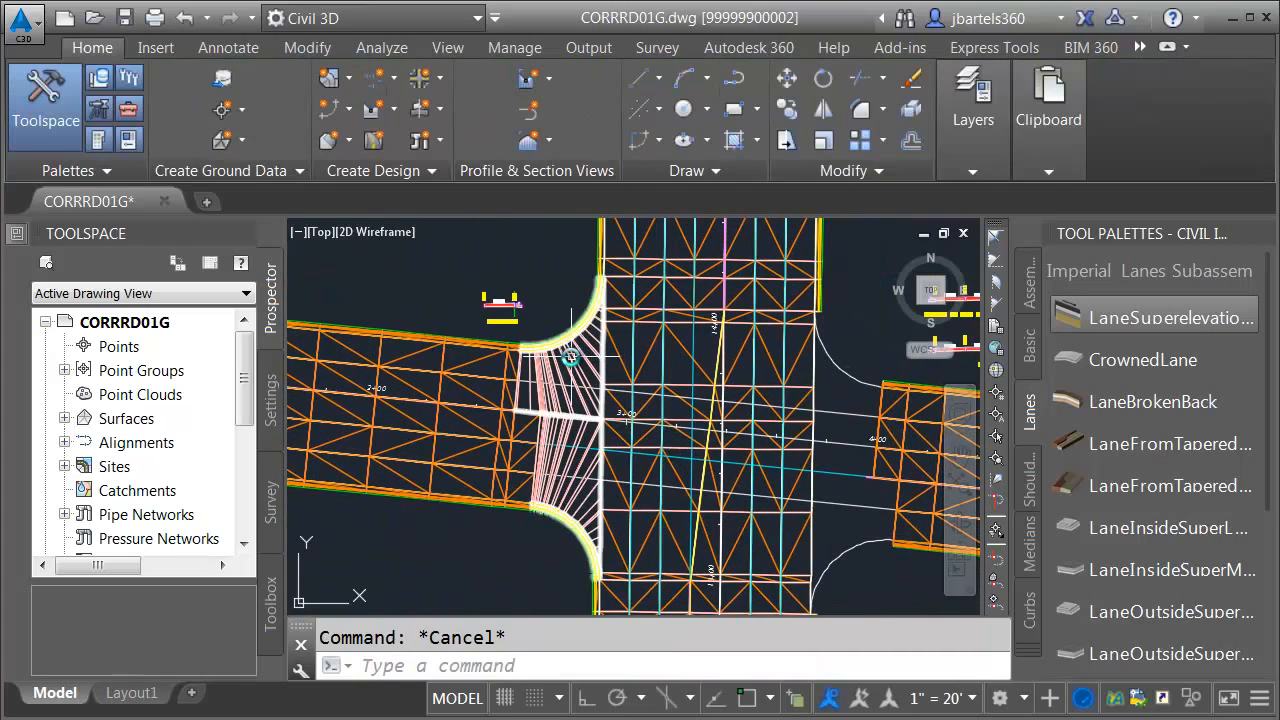
Inspect the Secondary St. WEST BLEND corridor in 3D in the Object Viewer, orbiting around both curb returns
{"action": "left_click", "coordinate": [598, 398]}
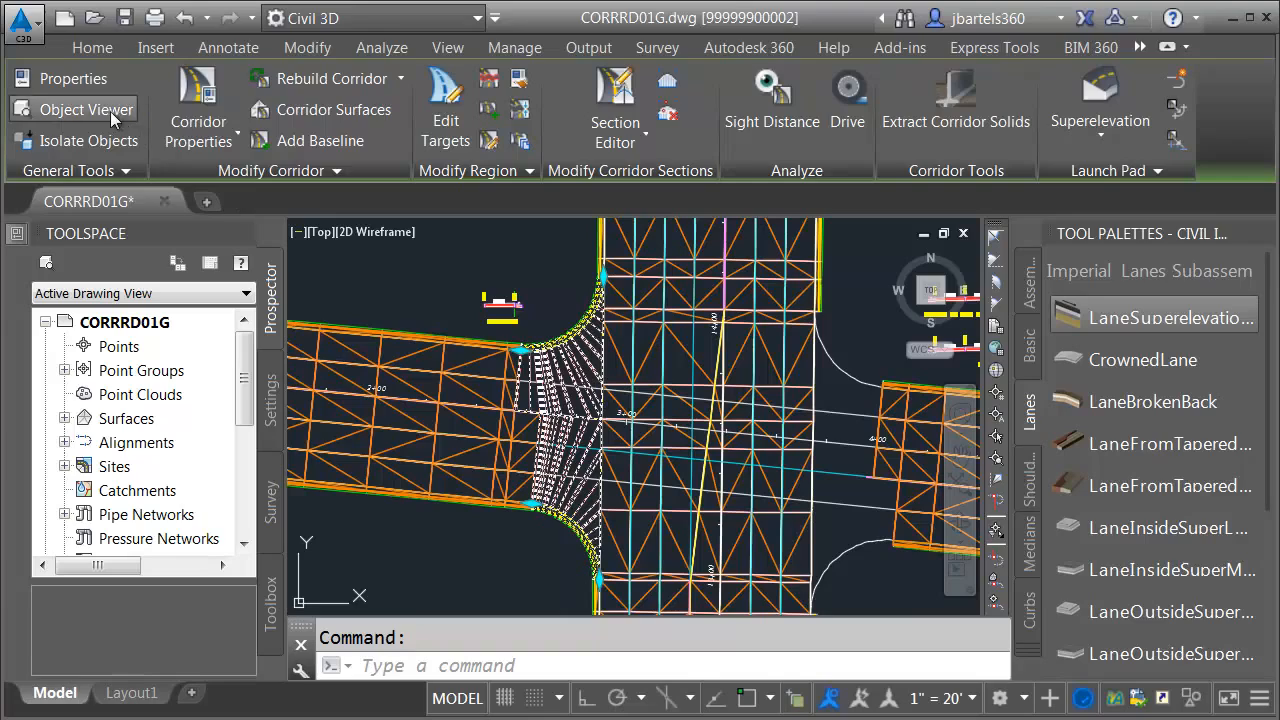
{"action": "left_click", "coordinate": [117, 113]}
{"action": "left_click_drag", "start_coordinate": [653, 517], "coordinate": [717, 423]}
{"action": "scroll", "coordinate": [705, 378], "scroll_direction": "up", "scroll_amount": 5}
{"action": "middle_click_drag", "start_coordinate": [737, 381], "coordinate": [702, 402]}
{"action": "left_click_drag", "start_coordinate": [700, 402], "coordinate": [622, 430]}
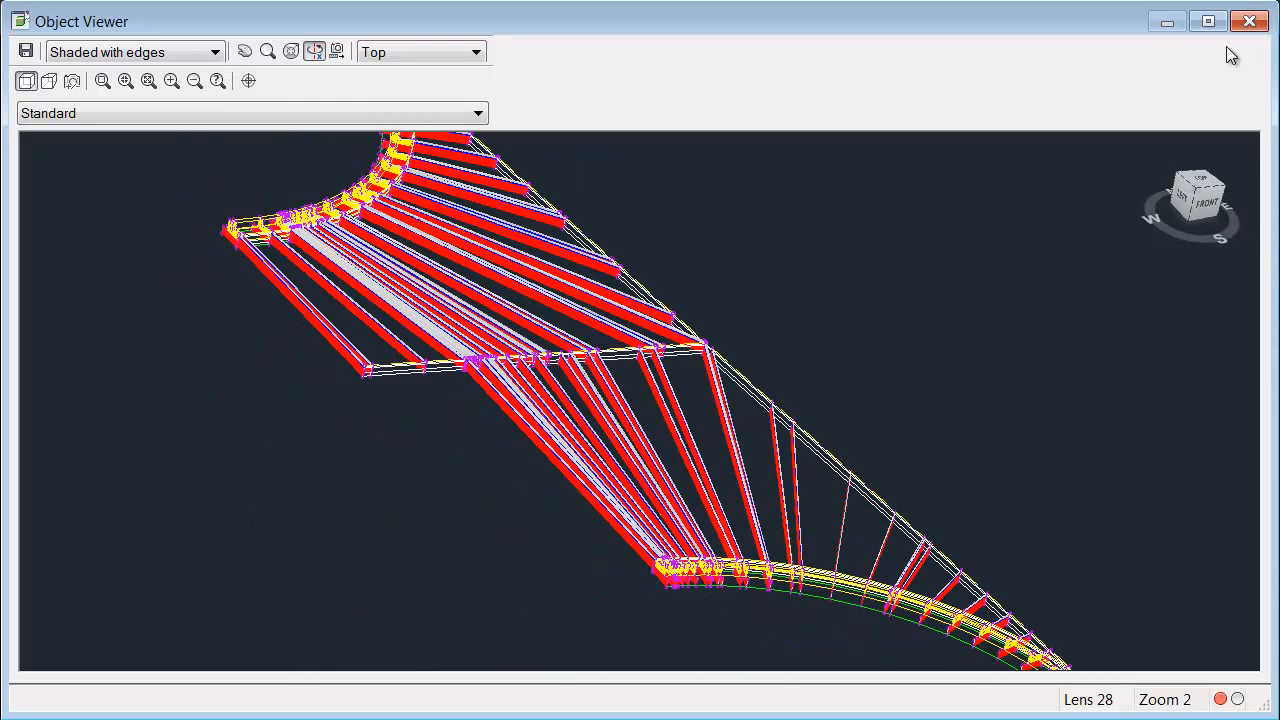
{"action": "left_click", "coordinate": [1249, 23]}
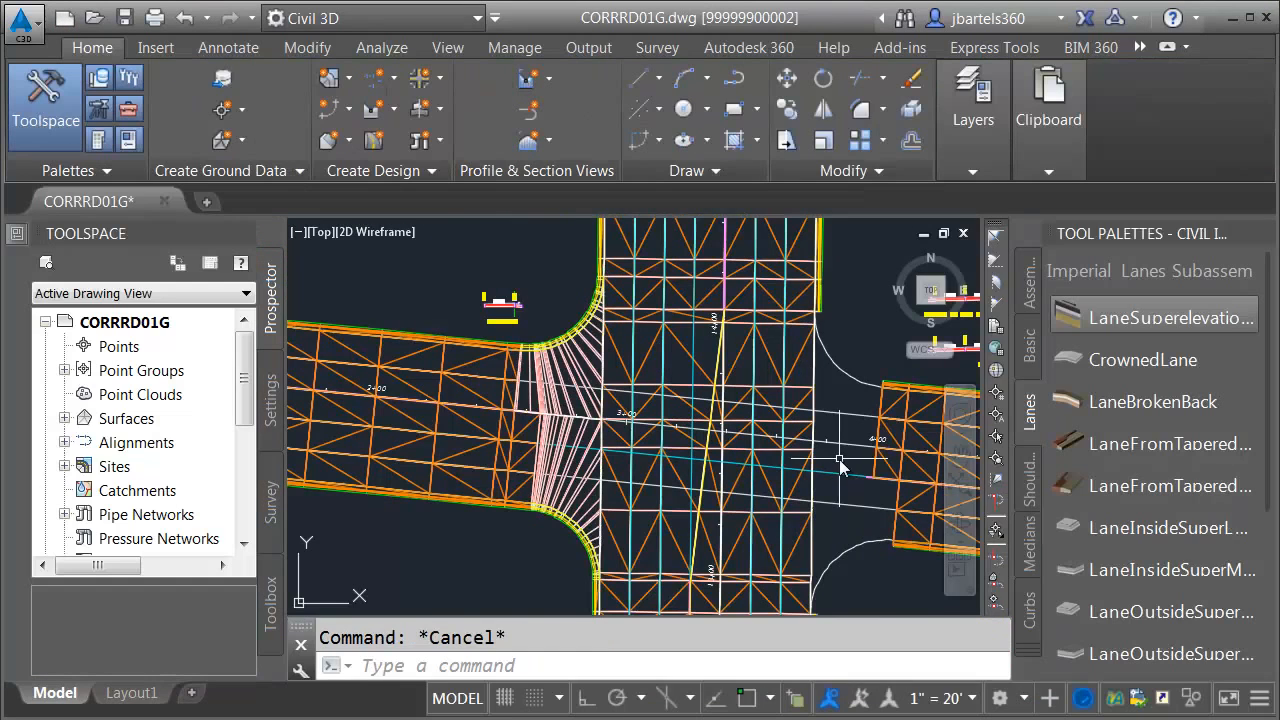
{"action": "middle_click_drag", "start_coordinate": [840, 463], "coordinate": [630, 415]}
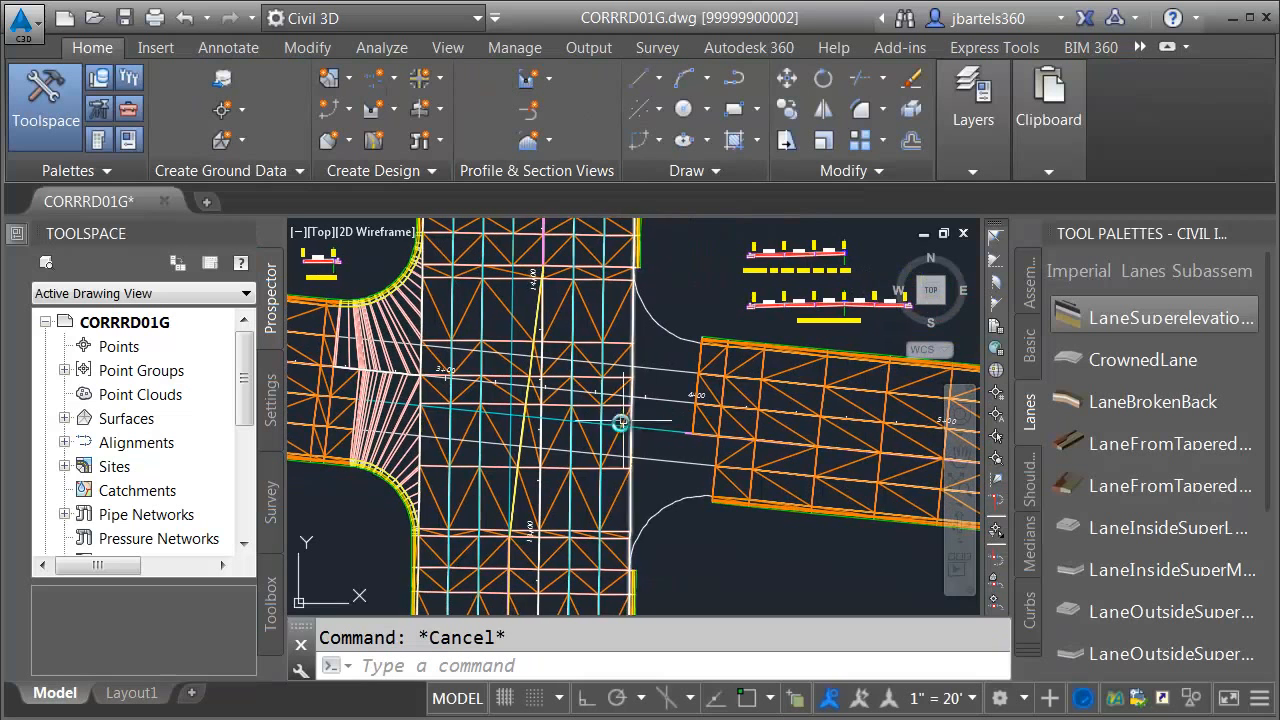